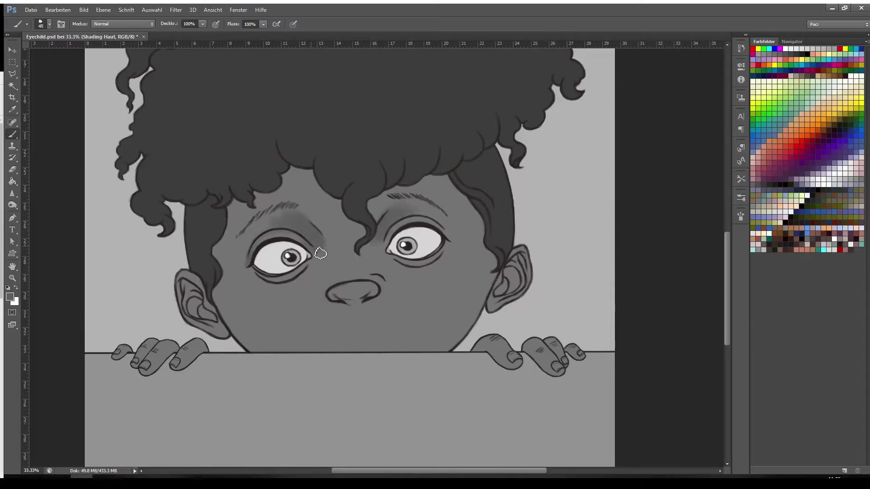
# Paint soft dark grey shading around the eye sockets, under both eyes and beside the outer corner of the picture's left eye
pyautogui.moveTo(388, 258)
pyautogui.mouseDown()
pyautogui.moveTo(445, 264)
pyautogui.moveTo(418, 267)
pyautogui.mouseUp()
pyautogui.moveTo(263, 276); pyautogui.dragTo(313, 264)
pyautogui.moveTo(250, 263); pyautogui.dragTo(242, 244)
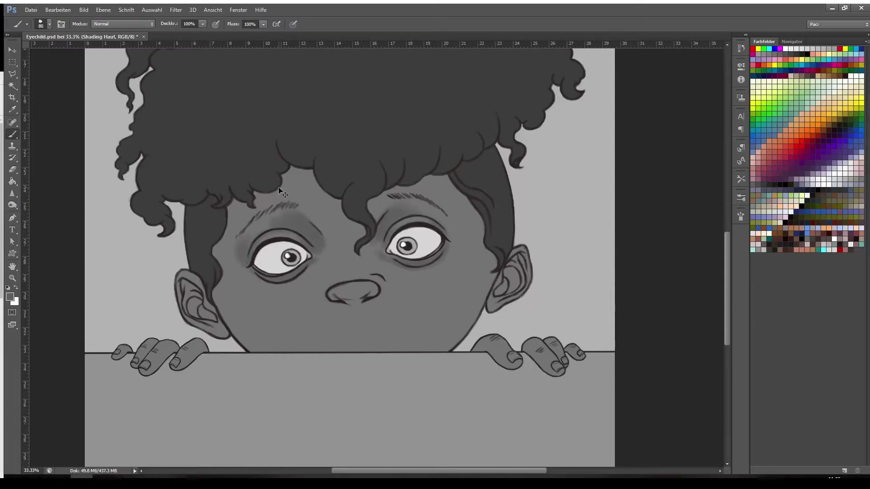
# Paint darker shading on the underside of the nose with a slightly larger brush
pyautogui.hotkey('ctrl', '-')
pyautogui.press(']')
pyautogui.press(']')
pyautogui.moveTo(346, 287)
pyautogui.mouseDown()
pyautogui.moveTo(374, 293)
pyautogui.moveTo(385, 278)
pyautogui.moveTo(378, 295)
pyautogui.mouseUp()
# Shade both cheeks and the lower face down to the wall edge with a much larger brush
pyautogui.press(']')
pyautogui.press(']')
pyautogui.press(']')
pyautogui.press(']')
pyautogui.press(']')
pyautogui.press(']')
pyautogui.moveTo(263, 292); pyautogui.dragTo(306, 334)
pyautogui.moveTo(294, 322)
pyautogui.mouseDown()
pyautogui.moveTo(278, 291)
pyautogui.moveTo(320, 335)
pyautogui.mouseUp()
pyautogui.moveTo(417, 331); pyautogui.dragTo(467, 247)
pyautogui.press(']')
pyautogui.press(']')
pyautogui.press(']')
# Reduce the brush to about 90 px and shade the temple, the forehead below the hair and the brow areas
pyautogui.press('[')
pyautogui.press('[')
pyautogui.press('[')
pyautogui.press('[')
pyautogui.press('[')
pyautogui.press('[')
pyautogui.press('[')
pyautogui.press('[')
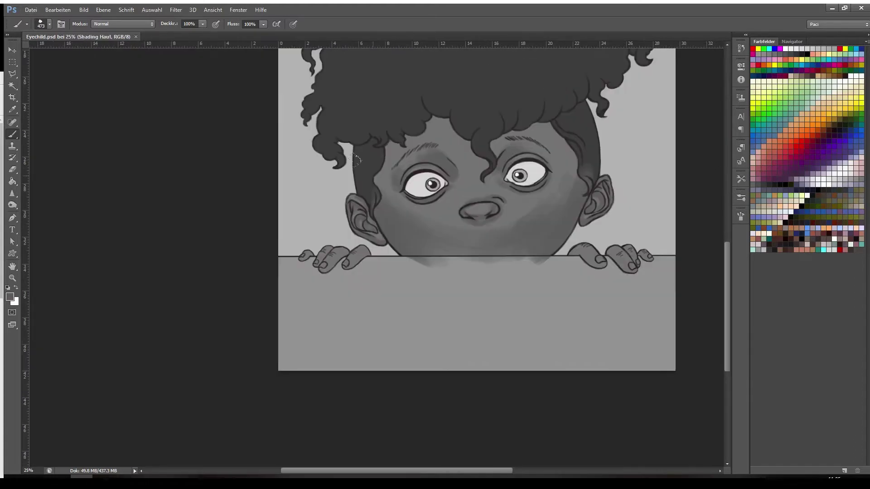
pyautogui.press('[')
pyautogui.press('[')
pyautogui.press('[')
pyautogui.press('[')
pyautogui.press('[')
pyautogui.press('[')
pyautogui.press('[')
pyautogui.press('[')
pyautogui.press('[')
pyautogui.moveTo(400, 142); pyautogui.dragTo(377, 193)
pyautogui.moveTo(554, 150)
pyautogui.mouseDown()
pyautogui.moveTo(575, 178)
pyautogui.moveTo(521, 127)
pyautogui.mouseUp()
pyautogui.moveTo(494, 164); pyautogui.dragTo(483, 181)
pyautogui.moveTo(417, 138); pyautogui.dragTo(457, 136)
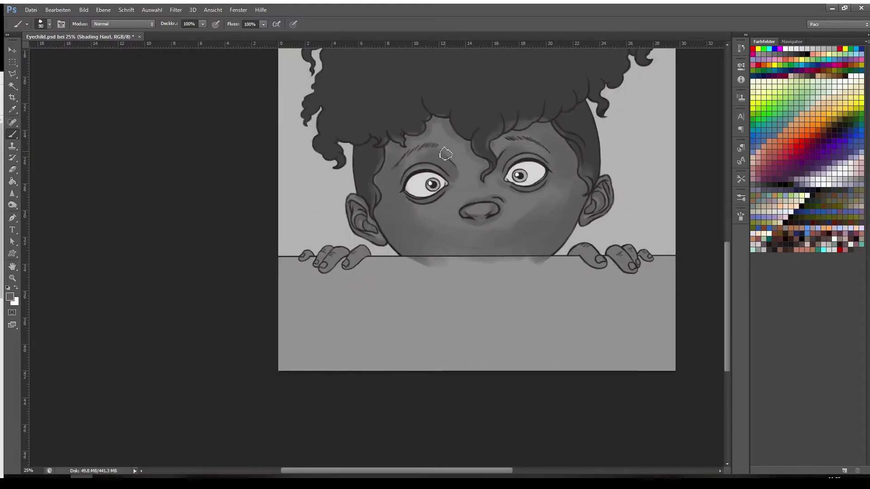
# Sample the dark grey at the jaw and deepen the cheek and jaw shading with a 150 px brush at 45% opacity
pyautogui.press(']')
pyautogui.press(']')
pyautogui.press(']')
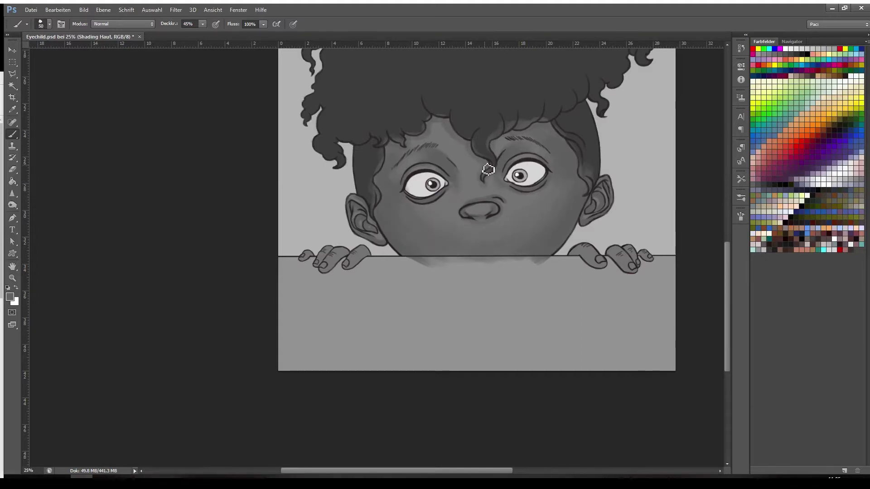
pyautogui.keyDown('alt'); pyautogui.click(400, 244); pyautogui.keyUp('alt')
pyautogui.press(']')
pyautogui.press(']')
pyautogui.press(']')
pyautogui.press(']')
pyautogui.press(']')
pyautogui.press(']')
pyautogui.press(']')
pyautogui.moveTo(385, 214); pyautogui.dragTo(401, 247)
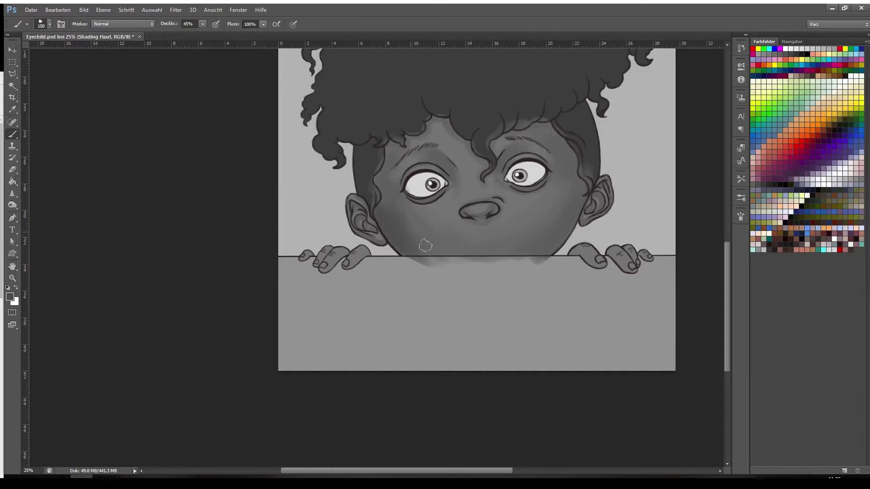
# Deepen the shadows around both eye sockets with a 60 px brush
pyautogui.press(']')
pyautogui.press(']')
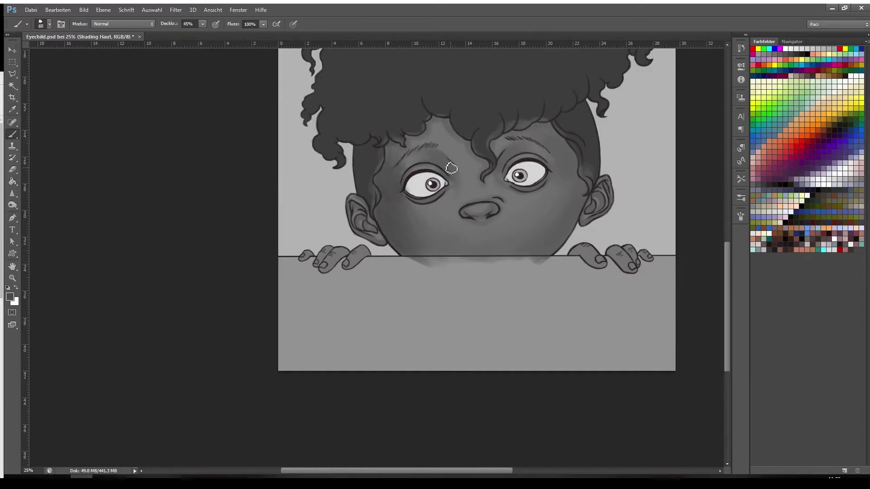
pyautogui.moveTo(500, 183); pyautogui.dragTo(553, 163)
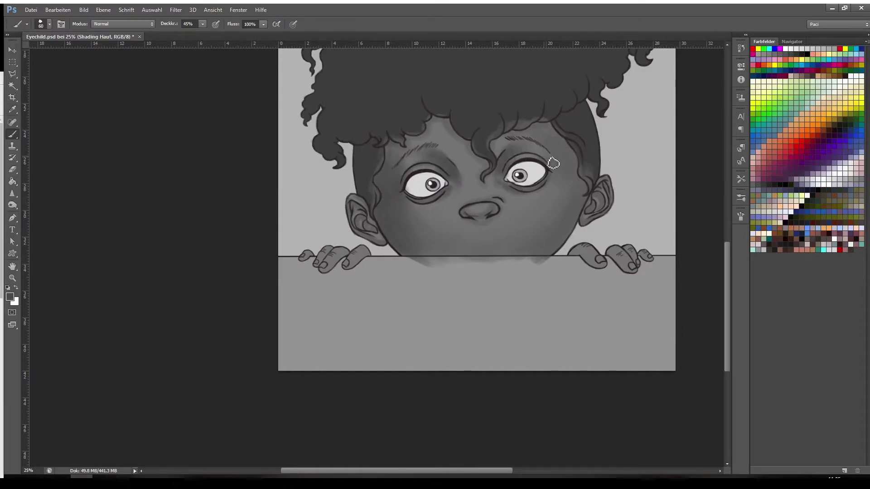
# Enlarge the brush to 200 px and blend the shading over the temple and cheek at the picture's right
pyautogui.press(']')
pyautogui.press(']')
pyautogui.press(']')
pyautogui.press(']')
pyautogui.press(']')
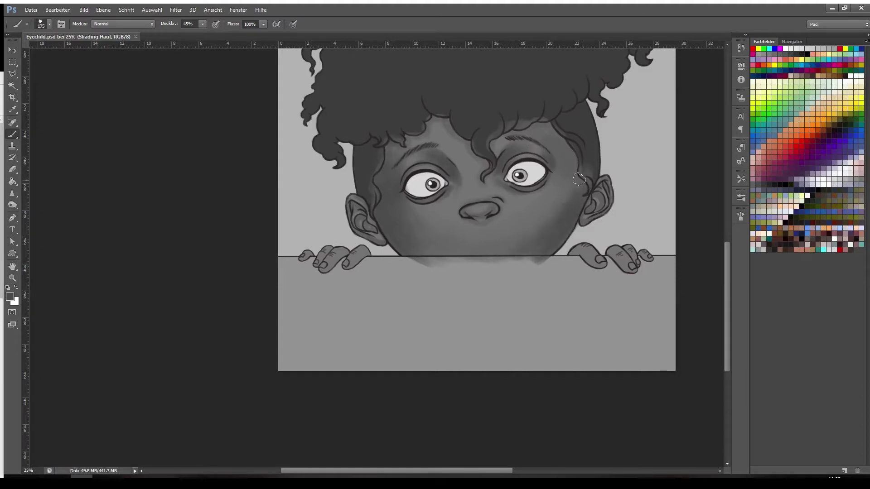
pyautogui.press(']')
pyautogui.press(']')
pyautogui.press(']')
pyautogui.press(']')
pyautogui.press(']')
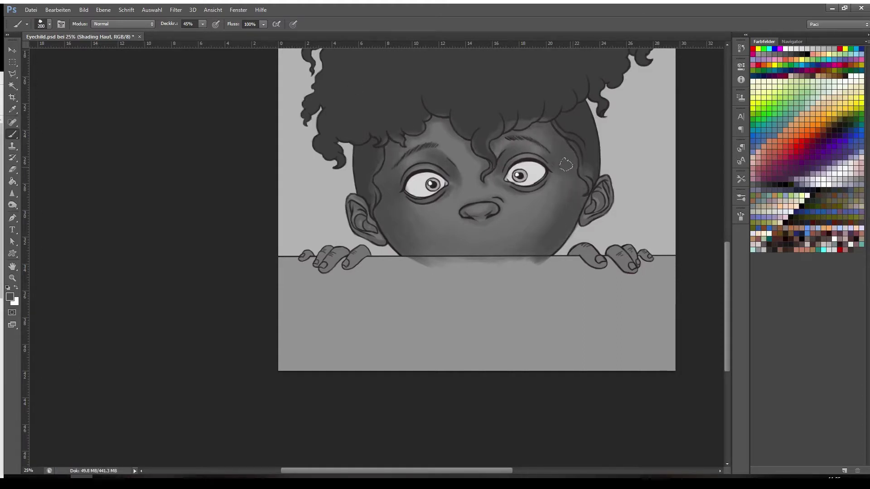
# Darken the chin area just above the wall edge with a large soft brush
pyautogui.press('[')
pyautogui.press('[')
pyautogui.press('[')
pyautogui.press('[')
pyautogui.press(']')
pyautogui.press(']')
pyautogui.press(']')
pyautogui.press(']')
pyautogui.press(']')
pyautogui.moveTo(496, 250)
pyautogui.mouseDown()
pyautogui.moveTo(429, 247)
pyautogui.moveTo(476, 235)
pyautogui.mouseUp()
# Reduce the brush to 50 px and shade the nose and the inside of the picture's left ear
pyautogui.press('[')
pyautogui.press('[')
pyautogui.press('[')
pyautogui.press('[')
pyautogui.press('[')
pyautogui.press('[')
pyautogui.press('[')
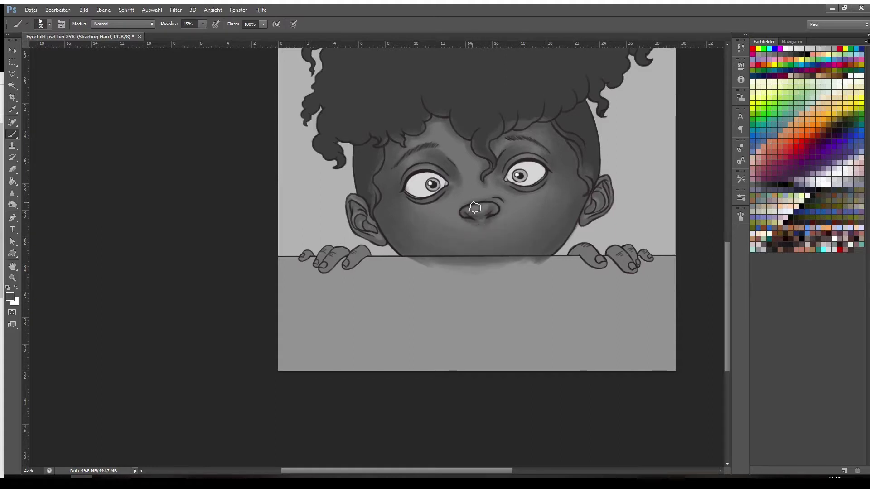
pyautogui.moveTo(366, 225); pyautogui.dragTo(355, 213)
# Shade the fingers of both hands on the wall with a brush of about 35 to 40 px
pyautogui.press(']')
pyautogui.press(']')
pyautogui.moveTo(600, 267)
pyautogui.mouseDown()
pyautogui.moveTo(590, 249)
pyautogui.moveTo(638, 275)
pyautogui.moveTo(625, 267)
pyautogui.moveTo(644, 257)
pyautogui.mouseUp()
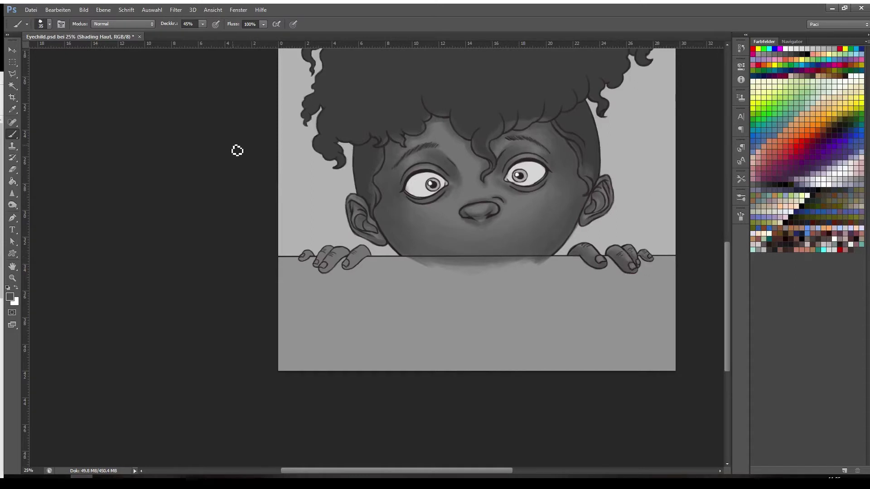
pyautogui.press(']')
pyautogui.moveTo(349, 264)
pyautogui.mouseDown()
pyautogui.moveTo(366, 254)
pyautogui.moveTo(342, 257)
pyautogui.mouseUp()
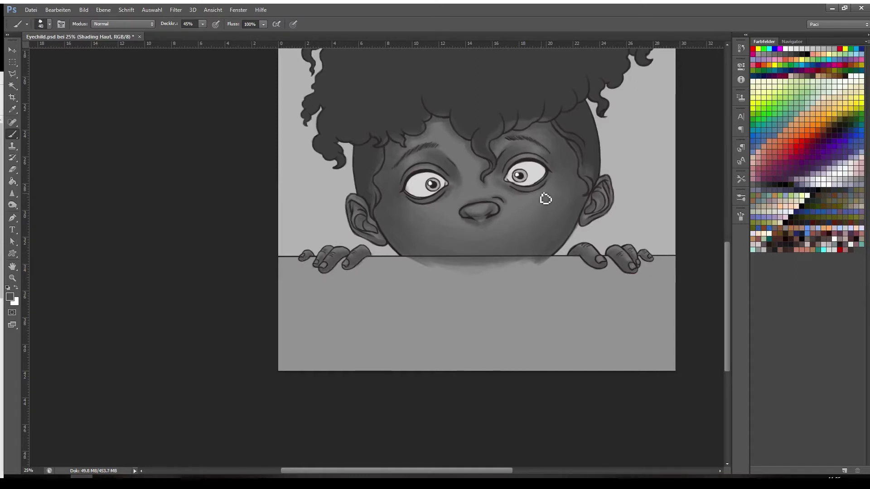
# Deepen the shadows around both eyes and below the nose with a small brush and a darker grey
pyautogui.press(']')
pyautogui.press('[')
pyautogui.press('[')
pyautogui.press('[')
pyautogui.press('[')
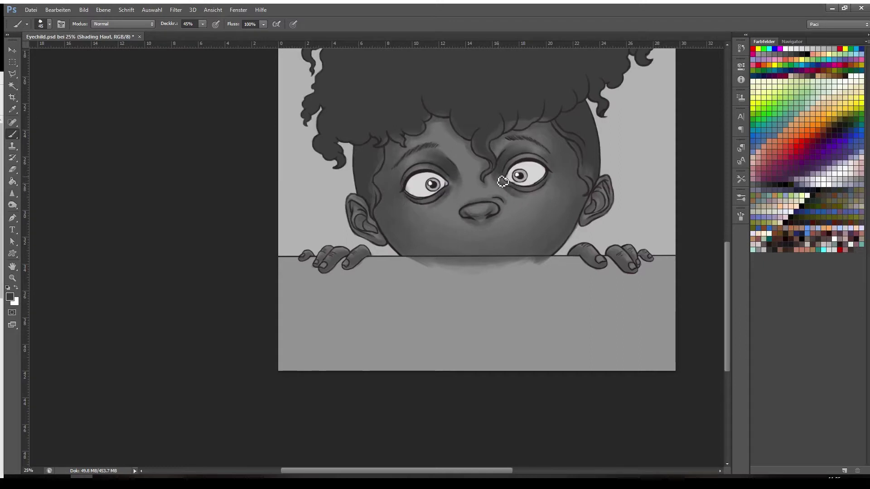
pyautogui.press('[')
pyautogui.press(']')
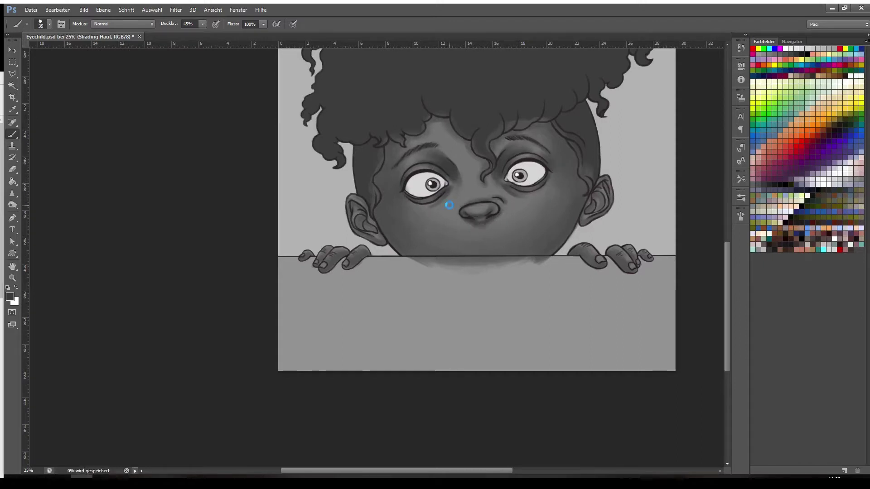
# Enlarge the brush and darken the temple, the forehead below the hair and the skin around both eyebrows
pyautogui.press(']')
pyautogui.press(']')
pyautogui.press(']')
pyautogui.press(']')
pyautogui.press(']')
pyautogui.press(']')
pyautogui.moveTo(398, 149); pyautogui.dragTo(387, 173)
pyautogui.moveTo(421, 138)
pyautogui.mouseDown()
pyautogui.moveTo(429, 124)
pyautogui.moveTo(487, 186)
pyautogui.mouseUp()
pyautogui.moveTo(515, 133); pyautogui.dragTo(567, 177)
# Darken both cheeks and the jaw edges with a 125 to 150 px brush and save the file
pyautogui.press(']')
pyautogui.press(']')
pyautogui.moveTo(388, 178)
pyautogui.mouseDown()
pyautogui.moveTo(386, 212)
pyautogui.moveTo(398, 237)
pyautogui.moveTo(434, 263)
pyautogui.mouseUp()
pyautogui.moveTo(576, 184)
pyautogui.mouseDown()
pyautogui.moveTo(545, 260)
pyautogui.moveTo(543, 244)
pyautogui.mouseUp()
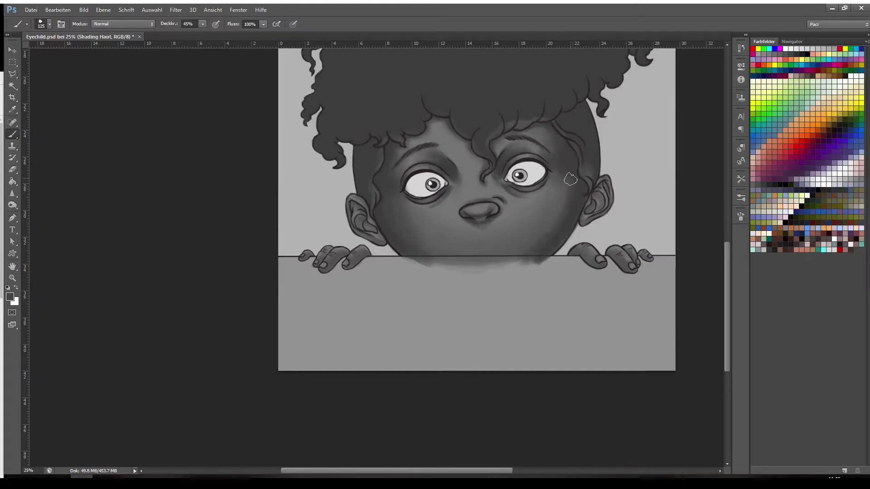
pyautogui.press(']')
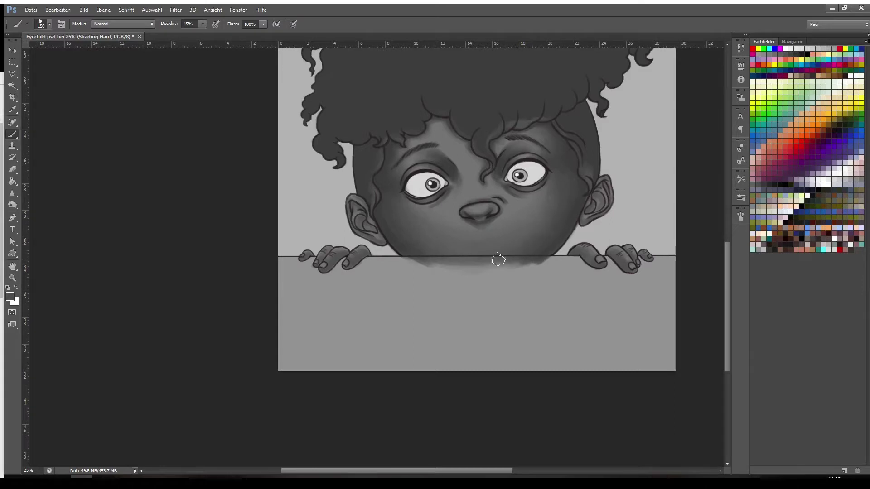
pyautogui.press('alt')
pyautogui.hotkey('ctrl', 's')
# Darken the finger and ear shadows with a brush of about 30 px and save the file
pyautogui.scroll(1, 386, 255)
pyautogui.press('[')
pyautogui.press('[')
pyautogui.press('[')
pyautogui.press('[')
pyautogui.press('[')
pyautogui.press('[')
pyautogui.press('[')
pyautogui.press('[')
pyautogui.press('[')
pyautogui.press('[')
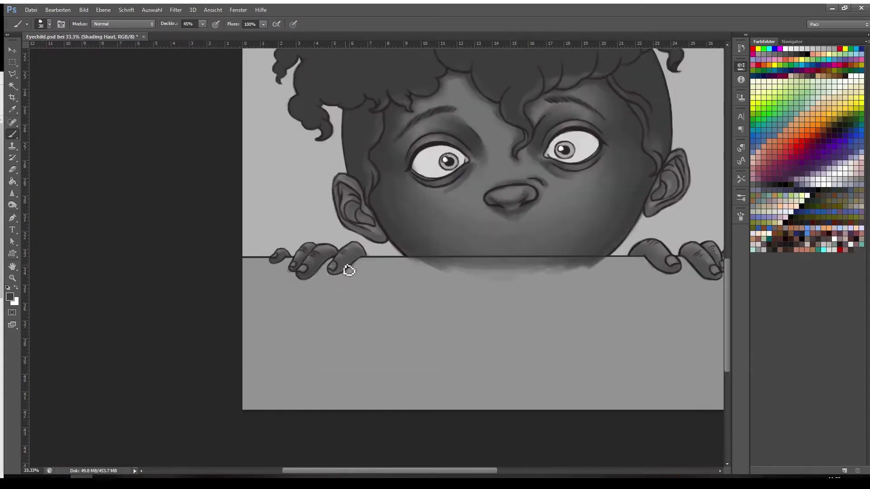
pyautogui.moveTo(349, 254); pyautogui.dragTo(161, 250)
pyautogui.press('[')
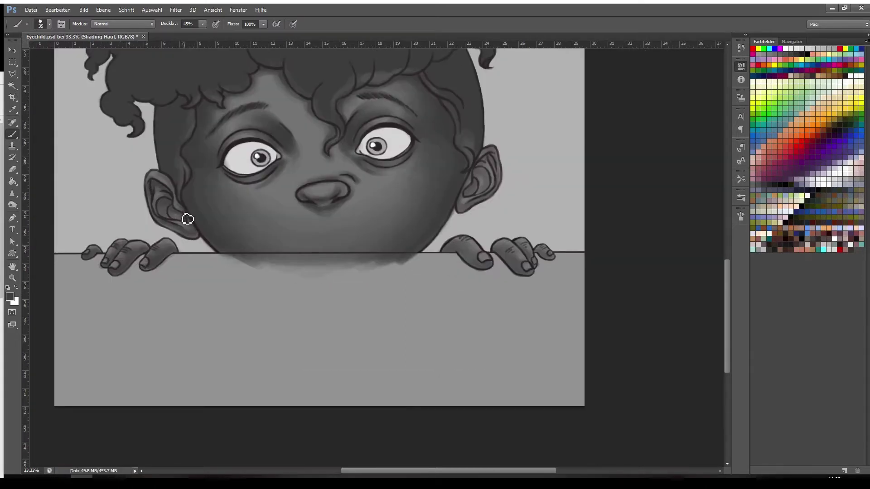
pyautogui.press('[')
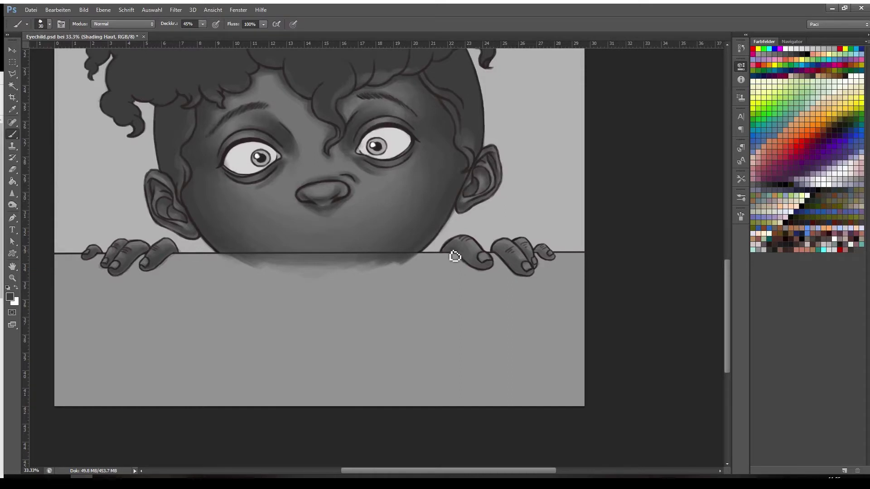
pyautogui.hotkey('ctrl', 's')
# Add darker shading to the fingers of the picture's right hand with a 35 px brush
pyautogui.scroll(1, 108, 444)
pyautogui.press('[')
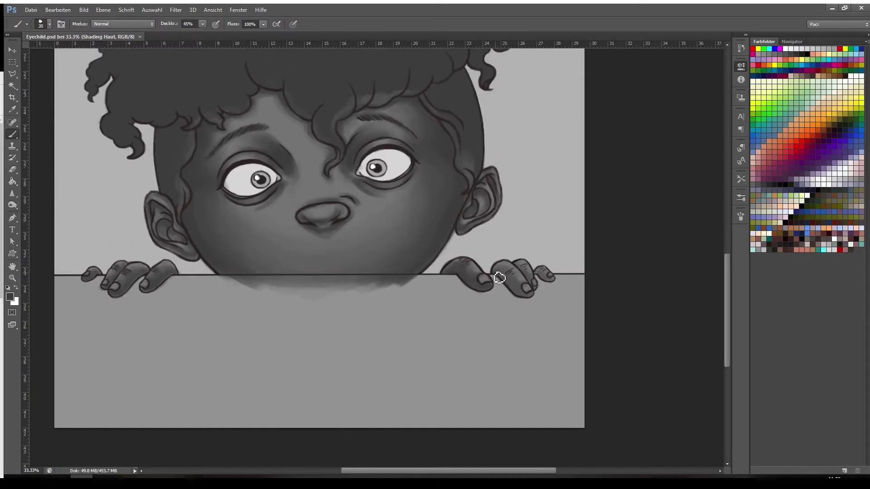
pyautogui.moveTo(499, 278); pyautogui.dragTo(550, 284)
# Paint lighter grey highlights on the nose and the ears, ending with a 25 px brush
pyautogui.press(']')
pyautogui.press(']')
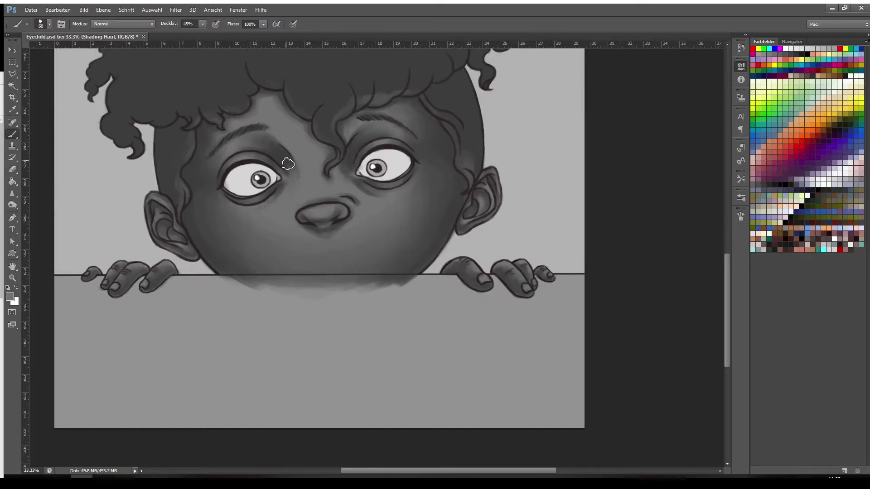
pyautogui.press('[')
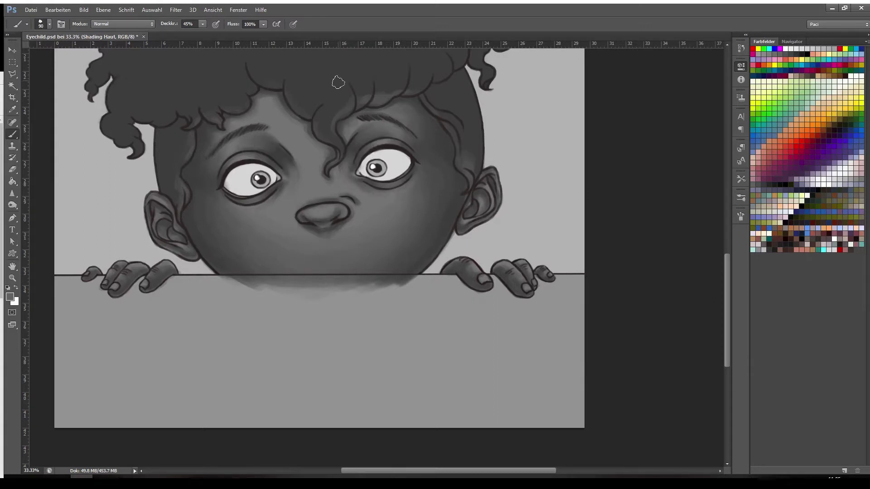
pyautogui.press('[')
pyautogui.press('[')
pyautogui.press('[')
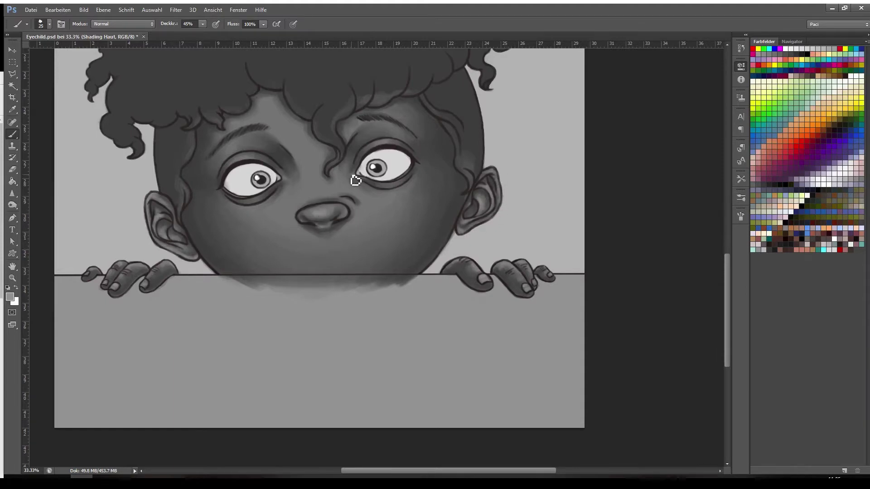
# Sample the lighter grey between the eyes and brighten the bridge of the nose with a 60 px brush
pyautogui.press(']')
pyautogui.press(']')
pyautogui.press(']')
pyautogui.press(']')
pyautogui.keyDown('alt'); pyautogui.click(310, 161); pyautogui.keyUp('alt')
pyautogui.moveTo(311, 162)
pyautogui.mouseDown()
pyautogui.moveTo(316, 188)
pyautogui.moveTo(323, 183)
pyautogui.mouseUp()
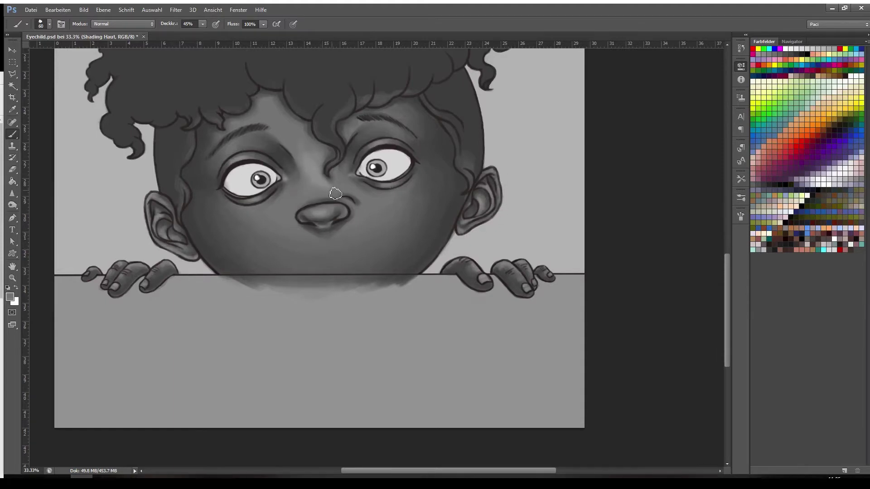
pyautogui.press(']')
pyautogui.press(']')
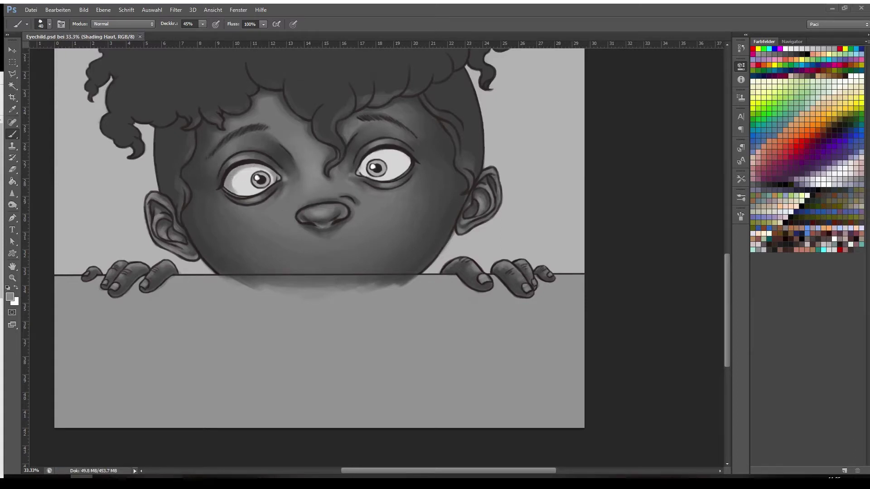
# Clean up both jaw edges and erase the skin shading that spills onto the wall below the face
pyautogui.moveTo(196, 244); pyautogui.dragTo(221, 271)
pyautogui.moveTo(439, 252); pyautogui.dragTo(419, 272)
pyautogui.press('e')
pyautogui.moveTo(223, 280); pyautogui.dragTo(271, 287)
pyautogui.hotkey('ctrl', '+')
pyautogui.moveTo(195, 297); pyautogui.dragTo(437, 292)
# Erase the stray shading beside the fingers of the picture's left hand
pyautogui.hotkey('ctrl', '-')
pyautogui.hotkey('ctrl', '-')
pyautogui.hotkey('ctrl', '+')
pyautogui.hotkey('ctrl', '+')
pyautogui.hotkey('ctrl', '+')
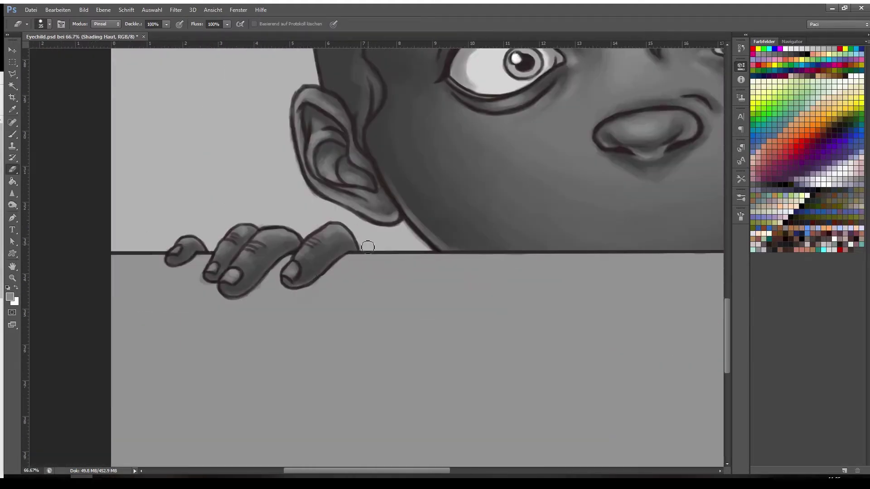
pyautogui.click(204, 280)
# Shade the fingernails on the picture's left hand with dark grey brush strokes, then continue to the other hand
pyautogui.press('b')
pyautogui.moveTo(231, 283); pyautogui.dragTo(235, 278)
pyautogui.moveTo(301, 271); pyautogui.dragTo(291, 277)
pyautogui.moveTo(679, 263); pyautogui.dragTo(136, 231)
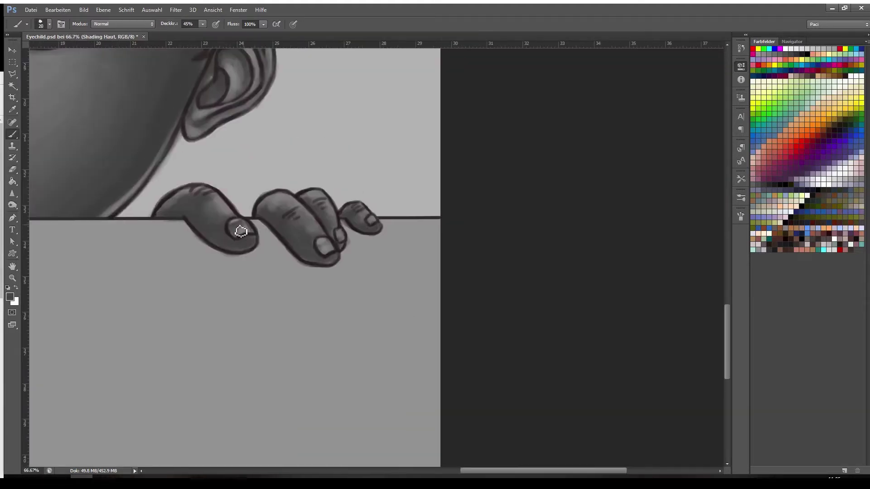
# Sample a light grey and paint thin highlights along the fingernail edges with a 10 px brush at 45% opacity
pyautogui.keyDown('alt'); pyautogui.click(246, 188); pyautogui.keyUp('alt')
pyautogui.press('[')
pyautogui.hotkey('ctrl', 'alt', 'shift', 'h')
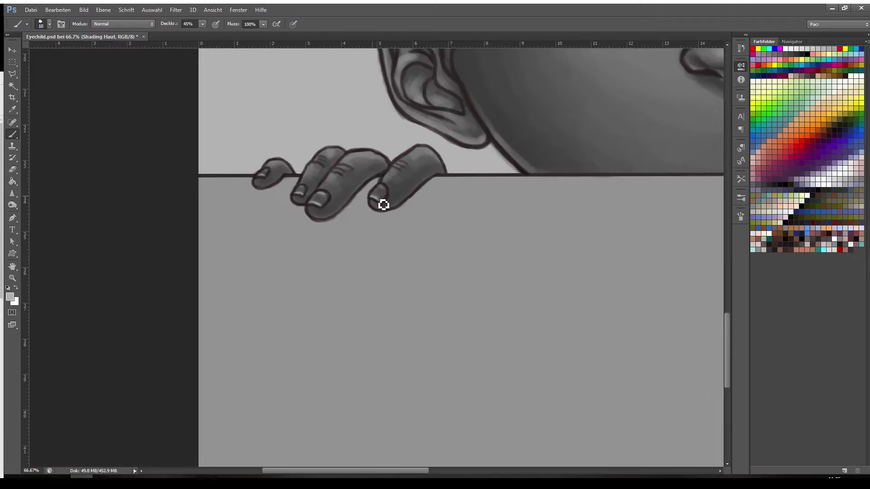
pyautogui.hotkey('ctrl', '-')
pyautogui.hotkey('ctrl', '+')
# Paint soft grey shading across the eye whites, enlarging the brush for the broader strokes
pyautogui.moveTo(707, 248)
pyautogui.mouseDown()
pyautogui.moveTo(374, 357)
pyautogui.moveTo(515, 410)
pyautogui.mouseUp()
pyautogui.press(']')
pyautogui.press(']')
pyautogui.press(']')
pyautogui.moveTo(242, 202)
pyautogui.mouseDown()
pyautogui.moveTo(318, 167)
pyautogui.moveTo(333, 175)
pyautogui.mouseUp()
pyautogui.moveTo(537, 183)
pyautogui.mouseDown()
pyautogui.moveTo(395, 208)
pyautogui.moveTo(377, 170)
pyautogui.mouseUp()
pyautogui.moveTo(369, 197)
pyautogui.mouseDown()
pyautogui.moveTo(387, 201)
pyautogui.moveTo(453, 158)
pyautogui.mouseUp()
pyautogui.press(']')
pyautogui.press(']')
pyautogui.press(']')
pyautogui.press(']')
pyautogui.press(']')
pyautogui.moveTo(460, 181)
pyautogui.mouseDown()
pyautogui.moveTo(450, 147)
pyautogui.moveTo(445, 197)
pyautogui.moveTo(410, 205)
pyautogui.mouseUp()
# Sample greys from the picture's left eye and blend the shading on both eye whites, finishing with a 35 px brush
pyautogui.keyDown('alt'); pyautogui.click(135, 226); pyautogui.keyUp('alt')
pyautogui.moveTo(136, 224); pyautogui.dragTo(109, 195)
pyautogui.moveTo(422, 192)
pyautogui.mouseDown()
pyautogui.moveTo(436, 163)
pyautogui.moveTo(447, 168)
pyautogui.mouseUp()
pyautogui.keyDown('alt'); pyautogui.click(97, 206); pyautogui.keyUp('alt')
pyautogui.press('[')
pyautogui.press('[')
pyautogui.press('[')
pyautogui.moveTo(101, 206); pyautogui.dragTo(132, 182)
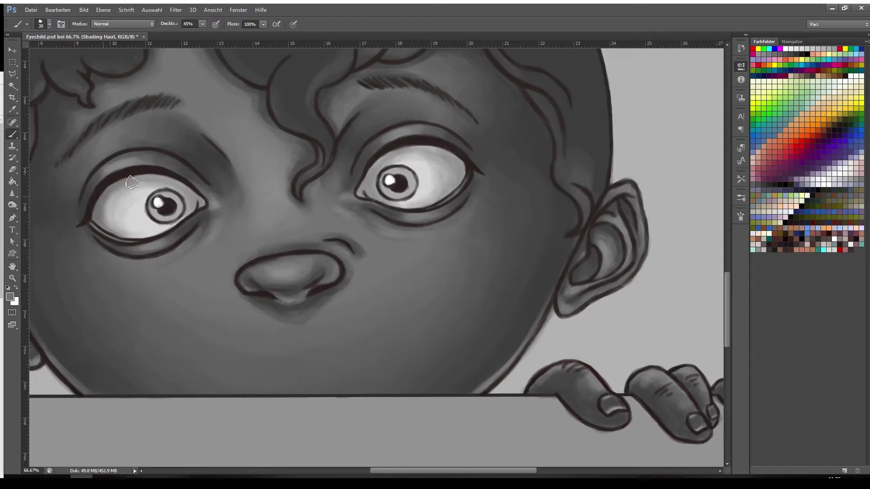
# Paint darker shadows under the upper lids and in the corners of both eye whites, starting with a 20 px brush
pyautogui.press('[')
pyautogui.press('[')
pyautogui.press('[')
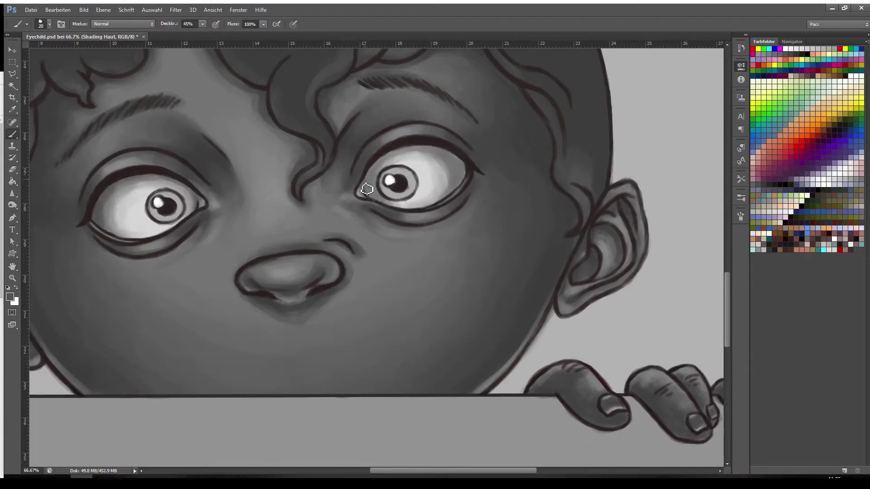
pyautogui.moveTo(367, 189); pyautogui.dragTo(378, 172)
pyautogui.moveTo(382, 158)
pyautogui.mouseDown()
pyautogui.moveTo(467, 179)
pyautogui.moveTo(452, 195)
pyautogui.mouseUp()
pyautogui.keyDown('alt'); pyautogui.click(314, 153); pyautogui.keyUp('alt')
pyautogui.press(']')
pyautogui.moveTo(99, 220); pyautogui.dragTo(123, 184)
pyautogui.moveTo(184, 189); pyautogui.dragTo(200, 203)
pyautogui.moveTo(364, 189)
pyautogui.mouseDown()
pyautogui.moveTo(434, 150)
pyautogui.moveTo(457, 193)
pyautogui.mouseUp()
# Sample the lighter tone inside the picture's left eye and brighten the eye whites with a brush of about 30 px
pyautogui.hotkey('ctrl', '-')
pyautogui.hotkey('ctrl', '-')
pyautogui.hotkey('ctrl', '+')
pyautogui.hotkey('ctrl', '+')
pyautogui.moveTo(194, 222); pyautogui.dragTo(286, 206)
pyautogui.moveTo(463, 188); pyautogui.dragTo(548, 190)
pyautogui.keyDown('alt'); pyautogui.click(202, 214); pyautogui.keyUp('alt')
pyautogui.press(']')
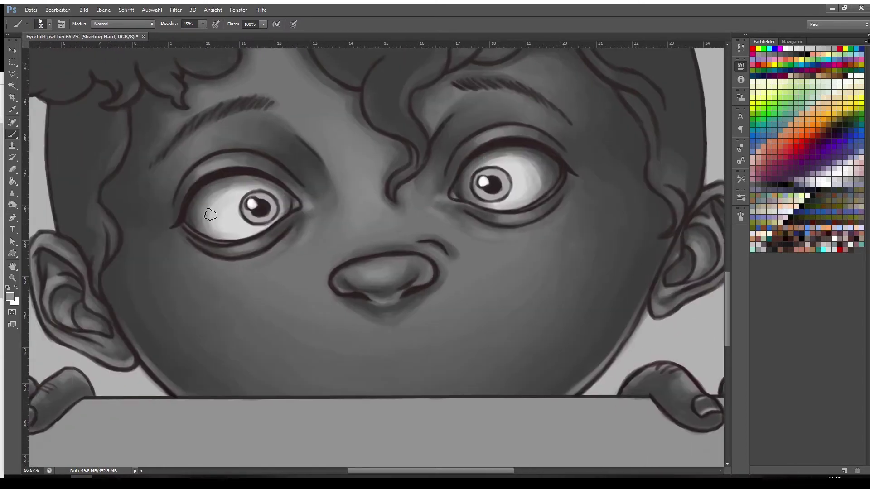
pyautogui.press('[')
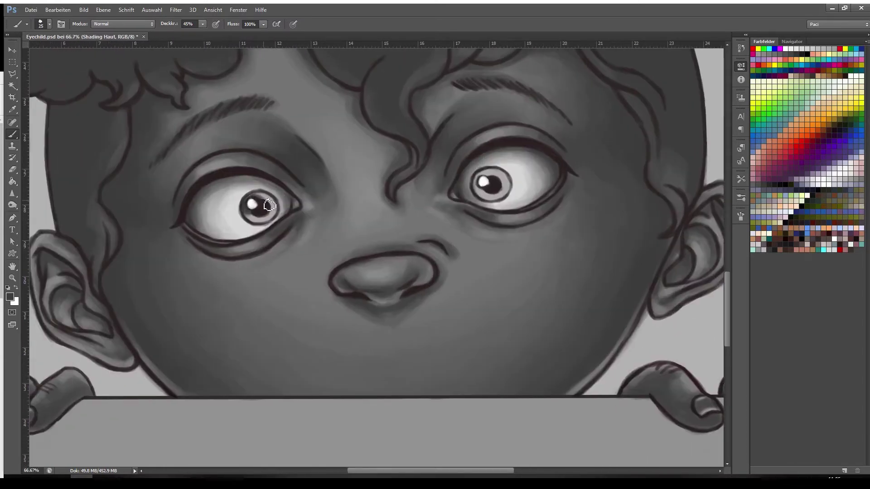
# Shade the irises of both eyes with dark grey, reducing the brush to 15 px for the finer strokes
pyautogui.moveTo(270, 205); pyautogui.dragTo(262, 200)
pyautogui.press('[')
pyautogui.press('[')
pyautogui.press('[')
pyautogui.moveTo(476, 193)
pyautogui.mouseDown()
pyautogui.moveTo(493, 181)
pyautogui.moveTo(510, 188)
pyautogui.moveTo(483, 198)
pyautogui.mouseUp()
pyautogui.press('[')
pyautogui.press('[')
pyautogui.press('[')
pyautogui.hotkey('ctrl', '-')
pyautogui.hotkey('ctrl', '-')
pyautogui.hotkey('ctrl', '-')
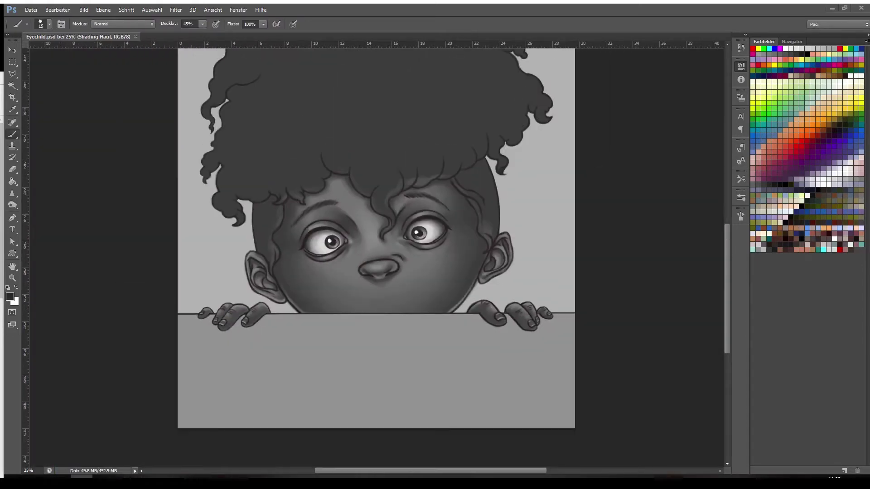
# Erase the skin shading that spills over the hairline and side curls, ending with a 15 px eraser
pyautogui.hotkey('ctrl', '+')
pyautogui.hotkey('ctrl', '+')
pyautogui.press('e')
pyautogui.moveTo(208, 116); pyautogui.dragTo(338, 107)
pyautogui.moveTo(290, 224)
pyautogui.mouseDown()
pyautogui.moveTo(297, 272)
pyautogui.moveTo(298, 224)
pyautogui.mouseUp()
pyautogui.moveTo(312, 154); pyautogui.dragTo(312, 183)
pyautogui.moveTo(353, 133)
pyautogui.mouseDown()
pyautogui.moveTo(238, 188)
pyautogui.moveTo(268, 157)
pyautogui.mouseUp()
pyautogui.press('[')
pyautogui.moveTo(299, 224)
pyautogui.mouseDown()
pyautogui.moveTo(351, 188)
pyautogui.moveTo(241, 154)
pyautogui.mouseUp()
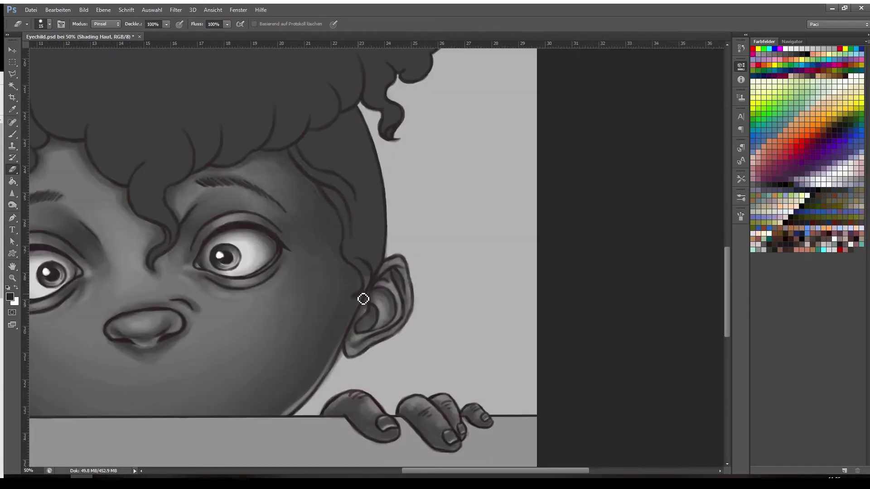
# On the Shading Hair layer, paint dark shading over the short side hair above the picture's right ear, using a brush up to 90 px
pyautogui.press('b')
pyautogui.click(809, 370)
pyautogui.hotkey('ctrl', '-')
pyautogui.press(']')
pyautogui.press(']')
pyautogui.press(']')
pyautogui.press(']')
pyautogui.moveTo(358, 167)
pyautogui.mouseDown()
pyautogui.moveTo(335, 183)
pyautogui.moveTo(373, 263)
pyautogui.mouseUp()
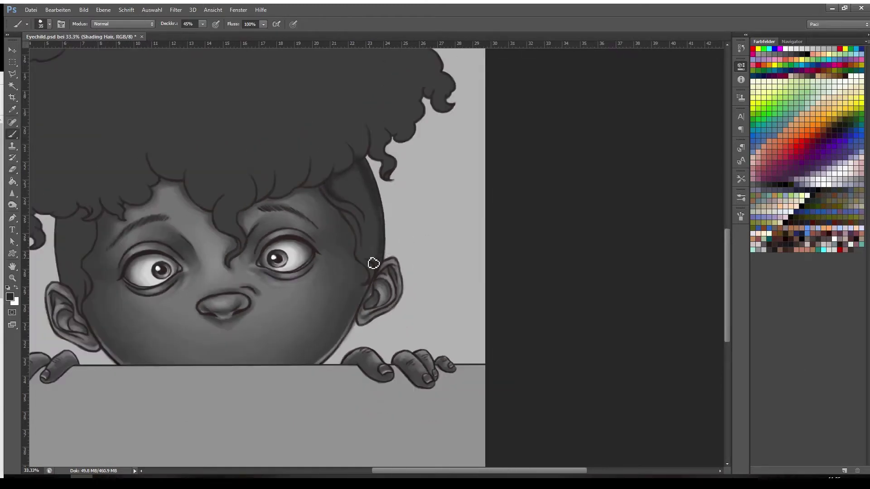
pyautogui.press(']')
pyautogui.press(']')
pyautogui.press(']')
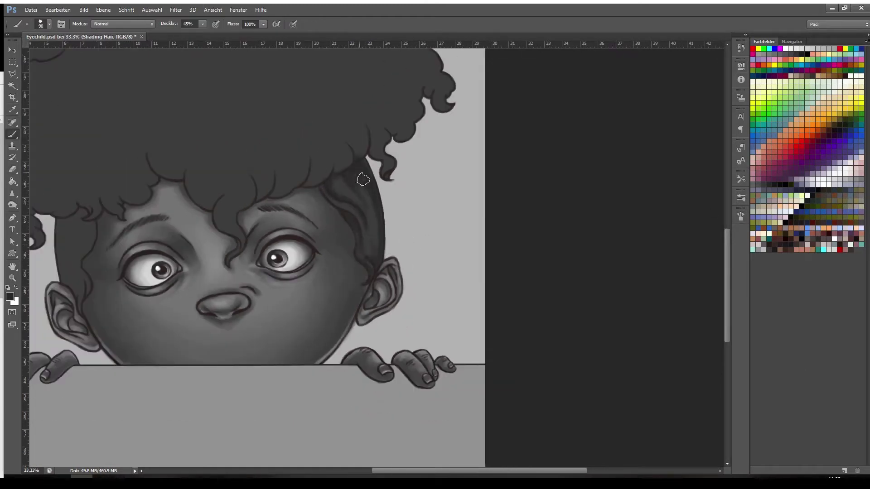
# Paint matching dark shading over the short side hair above the picture's left ear, finishing with a 40 px brush
pyautogui.moveTo(358, 237); pyautogui.dragTo(441, 230)
pyautogui.moveTo(164, 221)
pyautogui.mouseDown()
pyautogui.moveTo(321, 205)
pyautogui.moveTo(303, 217)
pyautogui.moveTo(310, 265)
pyautogui.mouseUp()
pyautogui.press('[')
pyautogui.press('[')
pyautogui.press('[')
pyautogui.press('[')
pyautogui.press(']')
pyautogui.moveTo(339, 210); pyautogui.dragTo(316, 230)
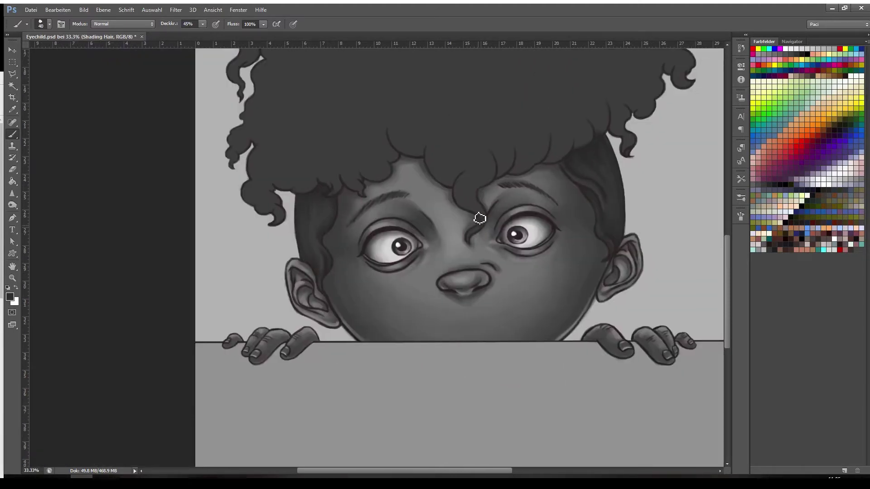
# Shade the forehead curl with a 70 px brush and the fringe along the hairline with a brush of about 100 px
pyautogui.press(']')
pyautogui.press(']')
pyautogui.moveTo(479, 218); pyautogui.dragTo(483, 206)
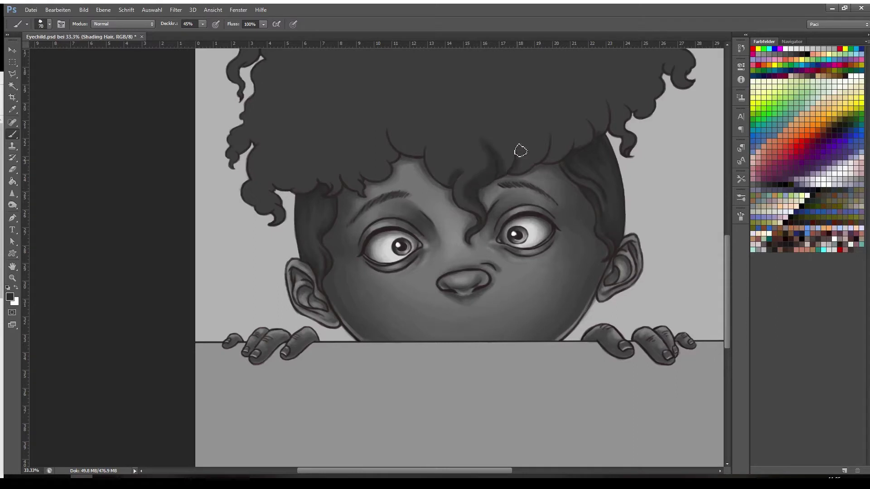
pyautogui.press(']')
pyautogui.press(']')
pyautogui.press(']')
pyautogui.press(']')
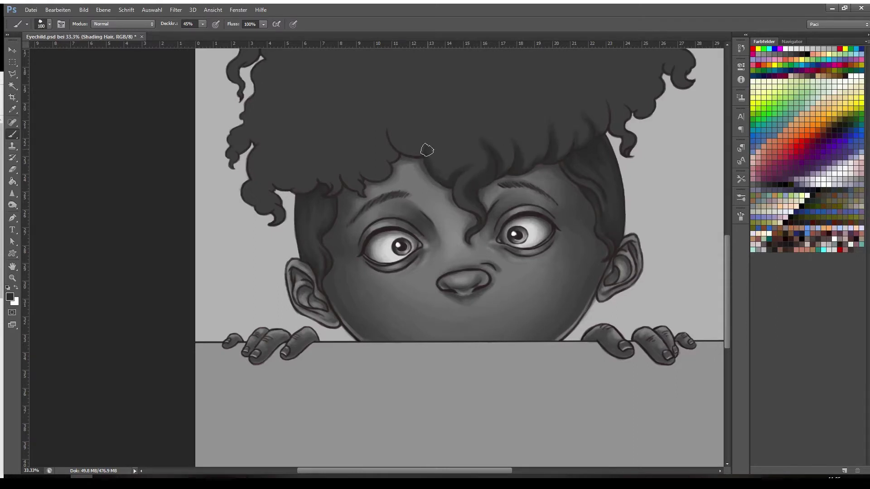
pyautogui.press(']')
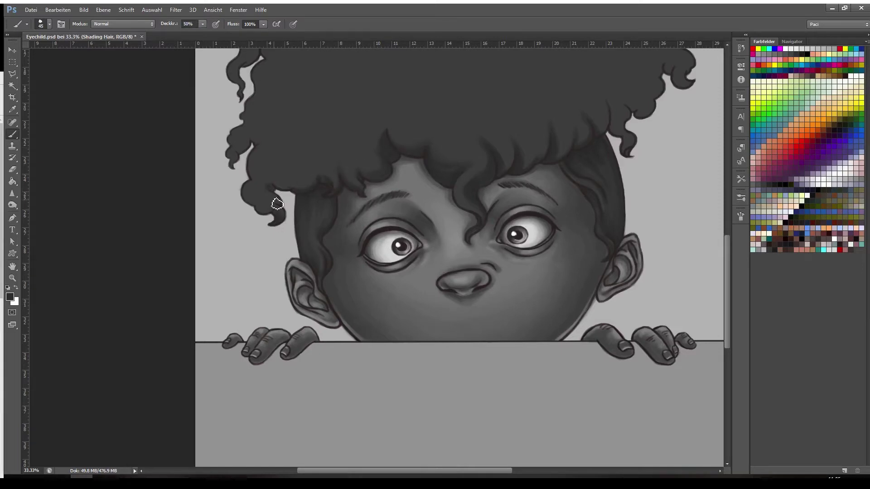
# Darken the outer curls on the picture's left side of the hair at 50% opacity and paint the curl divisions
pyautogui.press(']')
pyautogui.press(']')
pyautogui.press(']')
pyautogui.press(']')
pyautogui.press(']')
pyautogui.moveTo(264, 143)
pyautogui.mouseDown()
pyautogui.moveTo(217, 249)
pyautogui.moveTo(207, 213)
pyautogui.mouseUp()
pyautogui.moveTo(410, 89); pyautogui.dragTo(379, 169)
pyautogui.press('[')
pyautogui.press('[')
pyautogui.press('[')
pyautogui.moveTo(176, 244)
pyautogui.mouseDown()
pyautogui.moveTo(182, 197)
pyautogui.moveTo(229, 168)
pyautogui.moveTo(228, 211)
pyautogui.mouseUp()
# Darken the main mass of the hair with broad strokes of a brush of 150 px and larger
pyautogui.press(']')
pyautogui.press(']')
pyautogui.press(']')
pyautogui.press(']')
pyautogui.press(']')
pyautogui.press(']')
pyautogui.moveTo(193, 247); pyautogui.dragTo(181, 283)
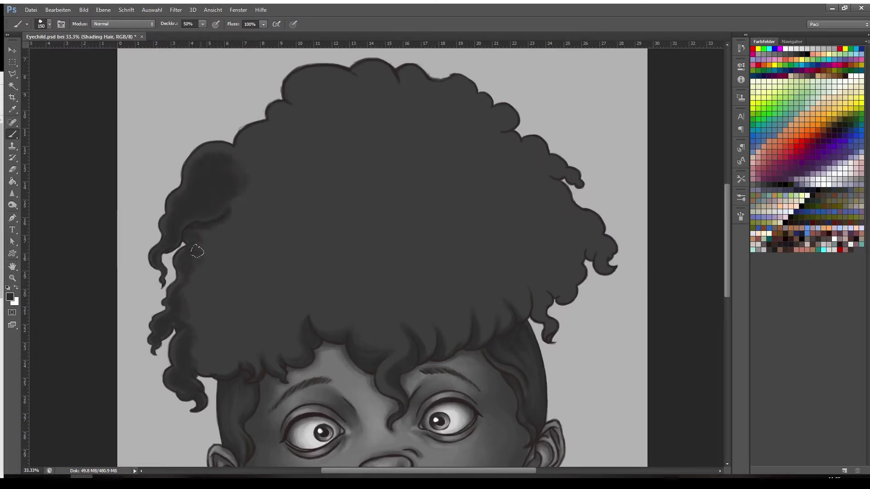
pyautogui.press(']')
pyautogui.moveTo(253, 167)
pyautogui.mouseDown()
pyautogui.moveTo(290, 122)
pyautogui.moveTo(394, 82)
pyautogui.moveTo(475, 111)
pyautogui.moveTo(549, 167)
pyautogui.moveTo(598, 240)
pyautogui.moveTo(558, 269)
pyautogui.moveTo(569, 290)
pyautogui.moveTo(538, 286)
pyautogui.moveTo(491, 192)
pyautogui.moveTo(413, 202)
pyautogui.moveTo(489, 306)
pyautogui.moveTo(514, 304)
pyautogui.moveTo(301, 194)
pyautogui.moveTo(449, 109)
pyautogui.moveTo(227, 190)
pyautogui.moveTo(389, 161)
pyautogui.moveTo(422, 290)
pyautogui.mouseUp()
pyautogui.press('[')
pyautogui.press('[')
pyautogui.press('[')
pyautogui.press('[')
pyautogui.press('[')
pyautogui.press('[')
pyautogui.press('[')
pyautogui.press(']')
pyautogui.press(']')
pyautogui.press(']')
pyautogui.press(']')
pyautogui.press(']')
pyautogui.press(']')
# Set the brush opacity to 100% and cover the inner hair down to the fringe in dark grey, ending at 80 px
pyautogui.press('0')
pyautogui.press('[')
pyautogui.press('[')
pyautogui.press('[')
pyautogui.press('[')
pyautogui.moveTo(380, 321)
pyautogui.mouseDown()
pyautogui.moveTo(350, 217)
pyautogui.moveTo(354, 270)
pyautogui.moveTo(398, 241)
pyautogui.moveTo(428, 152)
pyautogui.moveTo(324, 225)
pyautogui.moveTo(184, 254)
pyautogui.moveTo(248, 210)
pyautogui.moveTo(221, 240)
pyautogui.mouseUp()
pyautogui.press('[')
pyautogui.press('[')
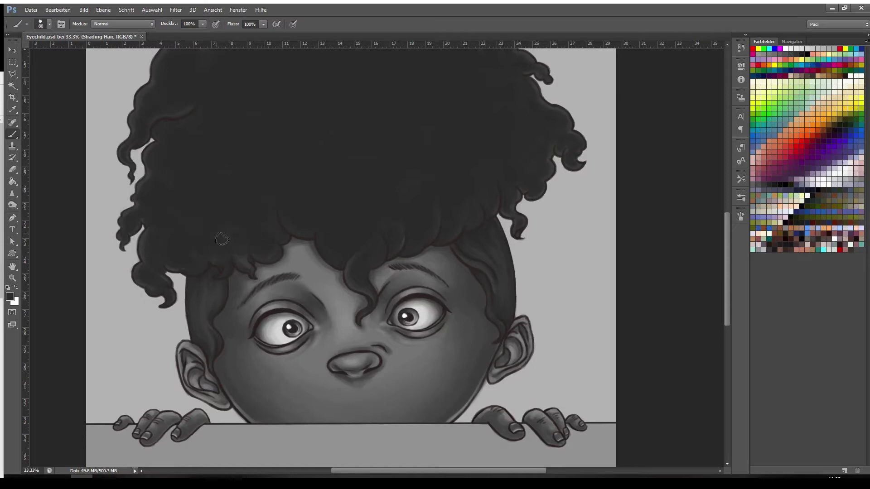
# Paint lighter strands on the upper curls at the picture's left with a 30 to 70 px brush at 47% opacity, and save the file
pyautogui.press('[')
pyautogui.press('[')
pyautogui.press('[')
pyautogui.press('[')
pyautogui.press('4')
pyautogui.press('7')
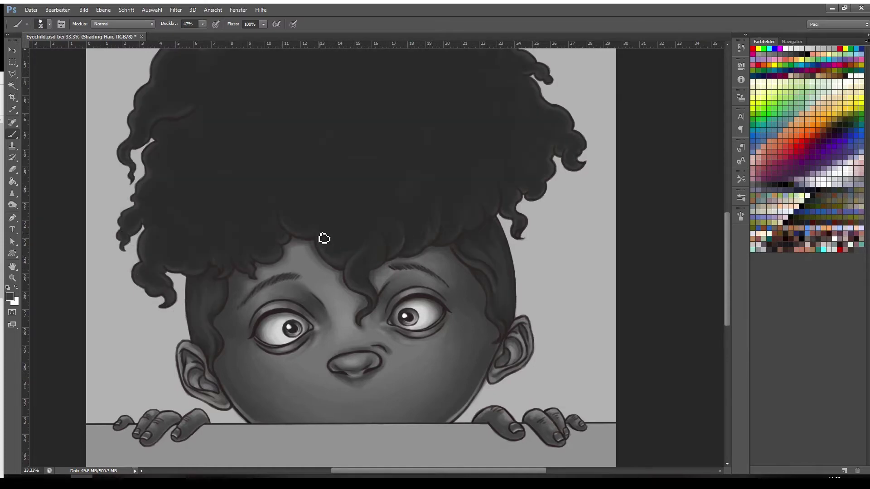
pyautogui.moveTo(131, 160); pyautogui.dragTo(269, 233)
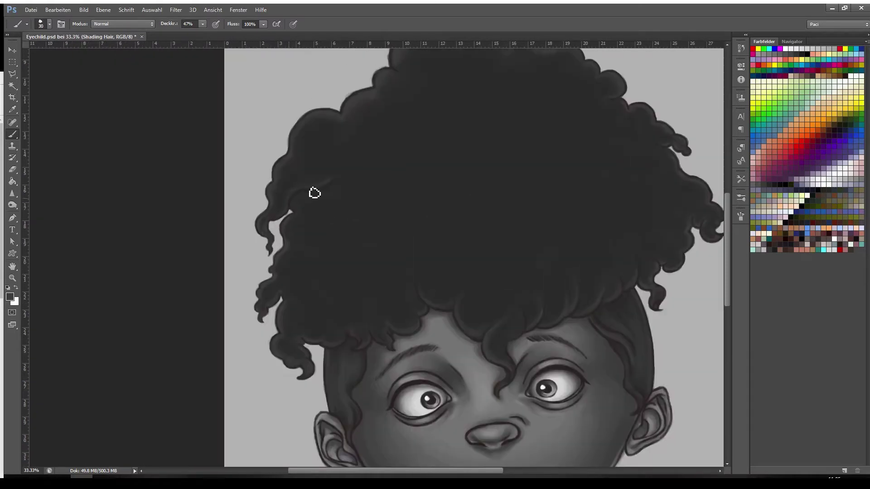
pyautogui.press(']')
pyautogui.press(']')
pyautogui.press(']')
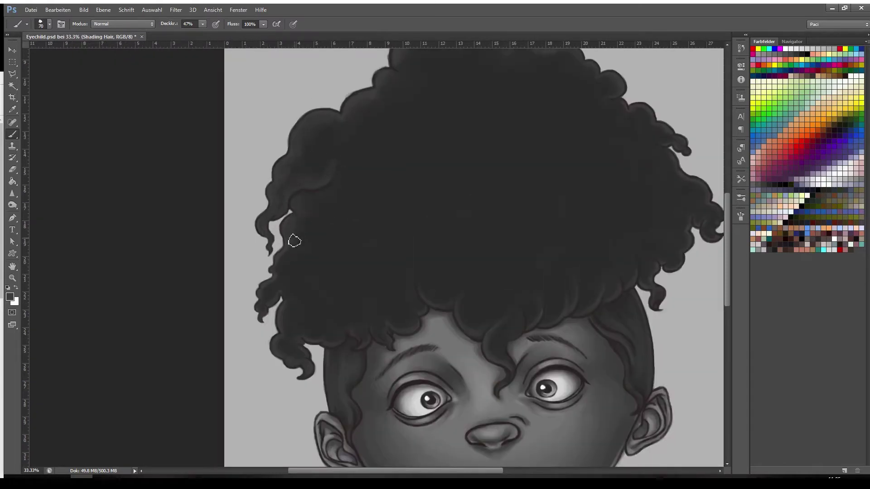
pyautogui.press('[')
pyautogui.hotkey('ctrl', 's')
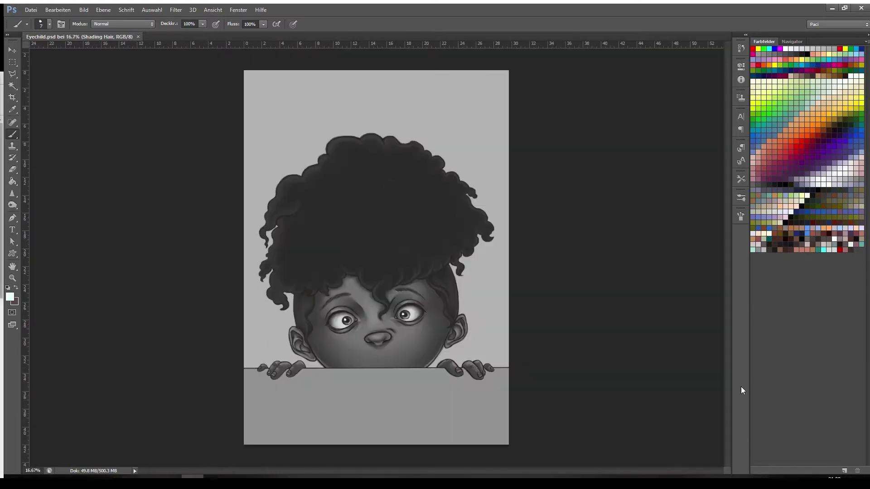
# Darken the short side hair above both ears with a 60 px brush at 100% opacity
pyautogui.hotkey('ctrl', '+')
pyautogui.hotkey('ctrl', '+')
pyautogui.moveTo(672, 337); pyautogui.dragTo(714, 216)
pyautogui.moveTo(275, 242); pyautogui.dragTo(272, 270)
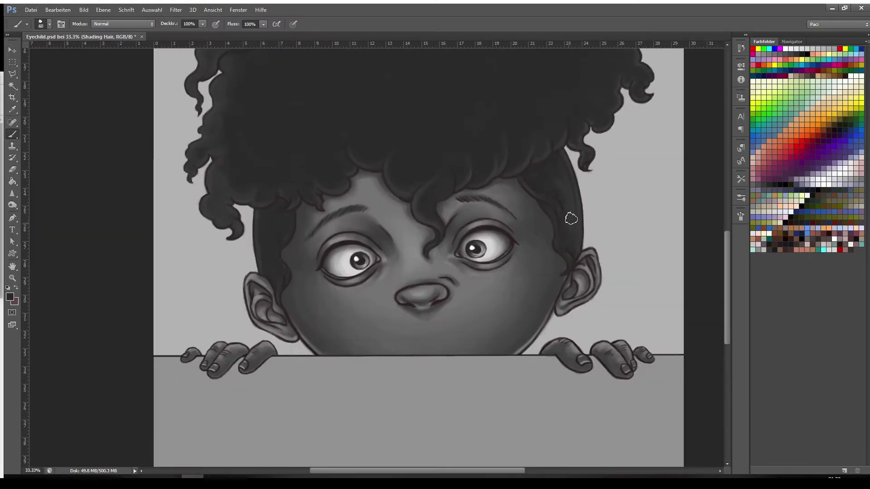
pyautogui.press('[')
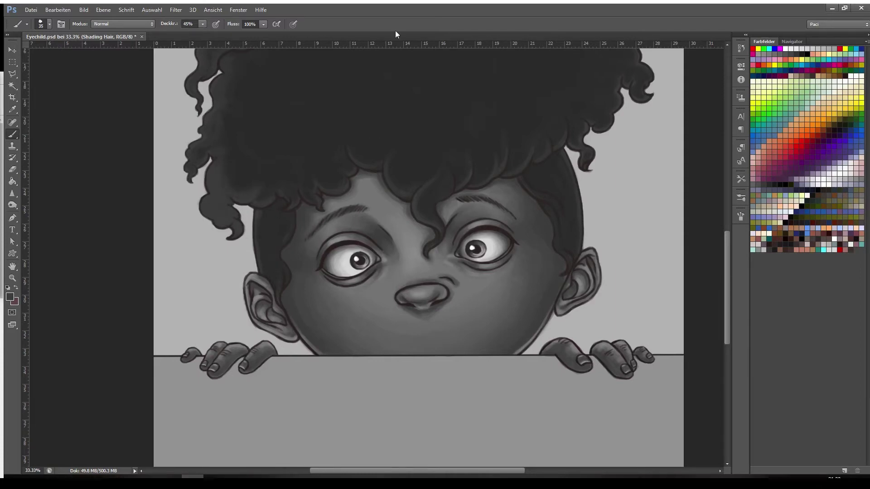
# Lighten the curls along the picture's left edge of the hair with a 60 to 80 px brush at 45% opacity
pyautogui.moveTo(198, 170); pyautogui.dragTo(195, 303)
pyautogui.press(']')
pyautogui.press(']')
pyautogui.press(']')
pyautogui.press(']')
pyautogui.moveTo(251, 195); pyautogui.dragTo(240, 239)
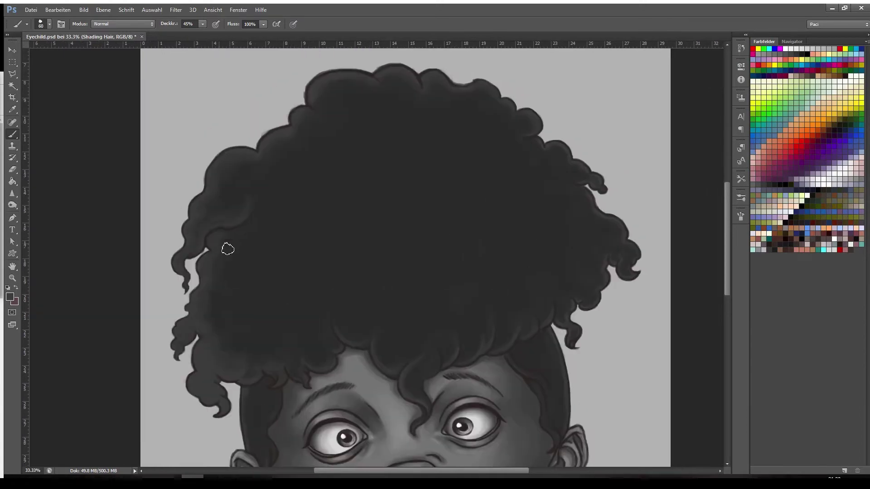
pyautogui.press('[')
pyautogui.press('[')
pyautogui.scroll(3, 249, 208)
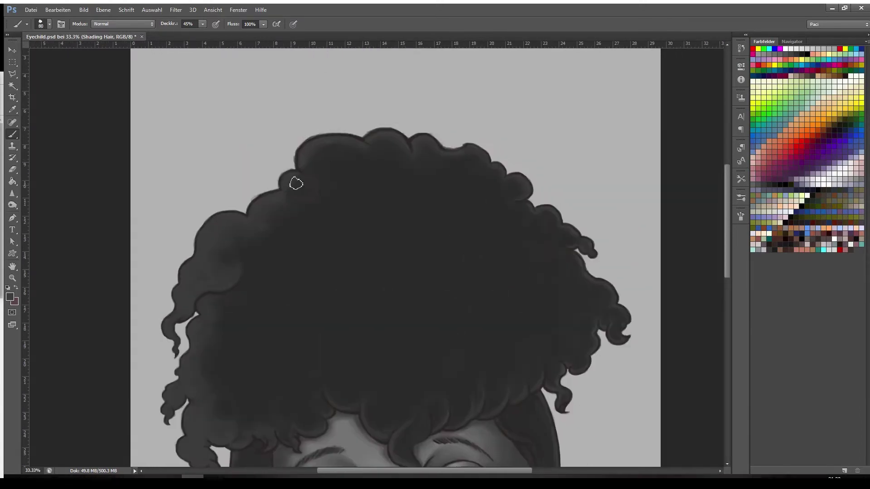
# Lighten the curls along the crown and upper edge of the hair with broad soft strokes, and save the file
pyautogui.press(']')
pyautogui.press(']')
pyautogui.press(']')
pyautogui.moveTo(440, 167)
pyautogui.mouseDown()
pyautogui.moveTo(466, 157)
pyautogui.moveTo(505, 199)
pyautogui.mouseUp()
pyautogui.moveTo(520, 220)
pyautogui.mouseDown()
pyautogui.moveTo(387, 163)
pyautogui.moveTo(413, 188)
pyautogui.mouseUp()
pyautogui.press('[')
pyautogui.press('[')
pyautogui.press('[')
pyautogui.hotkey('ctrl', 's')
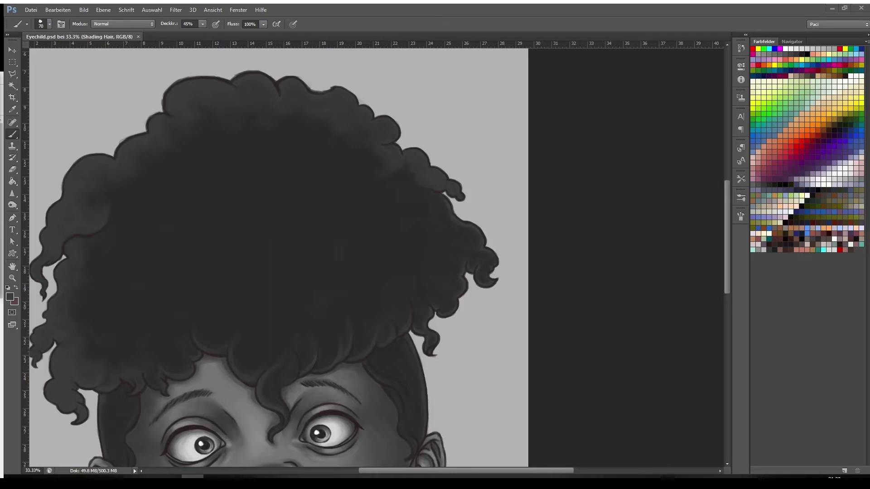
# Lighten the outer curls on the picture's right side of the hair with a brush of about 50 to 70 px
pyautogui.press('[')
pyautogui.press('[')
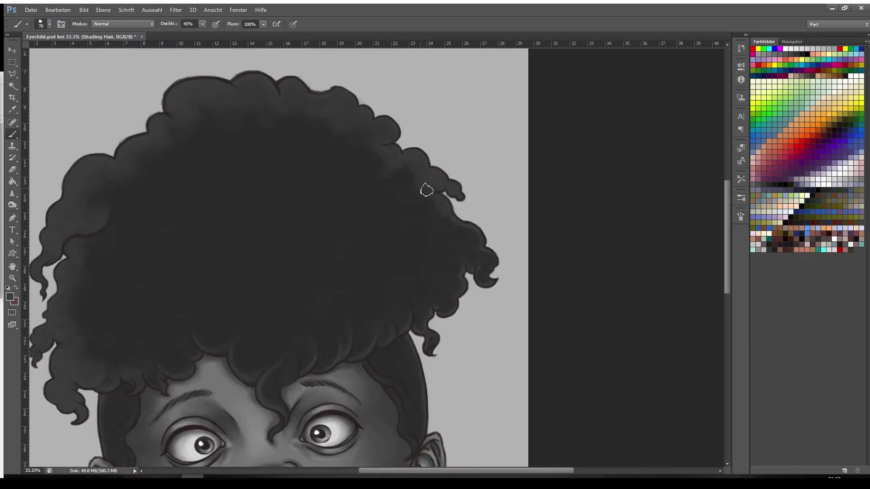
pyautogui.moveTo(427, 189); pyautogui.dragTo(453, 228)
pyautogui.press(']')
pyautogui.press(']')
pyautogui.press(']')
pyautogui.moveTo(424, 328)
pyautogui.mouseDown()
pyautogui.moveTo(443, 262)
pyautogui.moveTo(424, 197)
pyautogui.mouseUp()
pyautogui.press('[')
pyautogui.press('[')
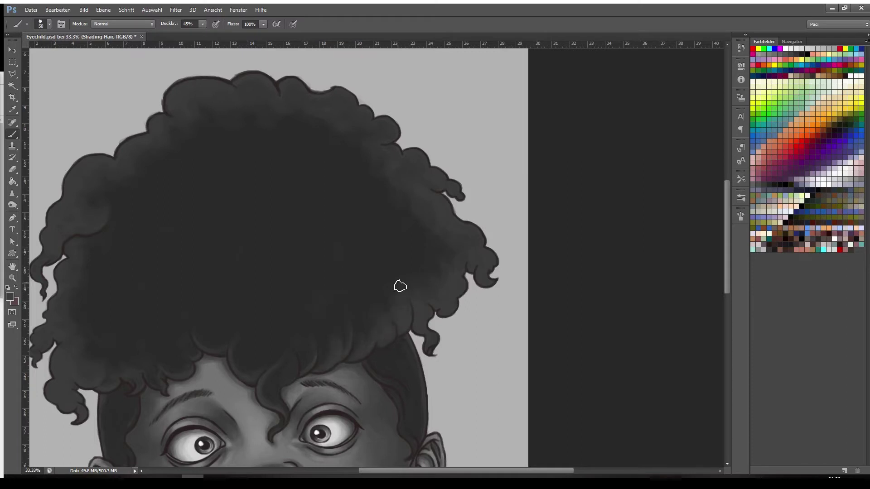
# Soften the lower hair above the forehead in lighter grey, ending with a 50 px brush on the fringe curl
pyautogui.press(']')
pyautogui.press(']')
pyautogui.moveTo(278, 307); pyautogui.dragTo(343, 286)
pyautogui.press('[')
pyautogui.press('[')
pyautogui.press('[')
pyautogui.press('[')
pyautogui.press('[')
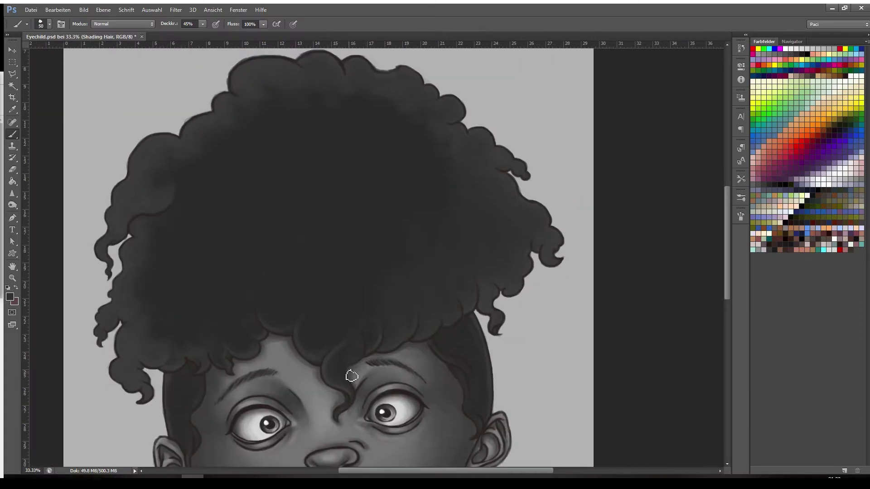
# Blend the fringe and the middle of the hair in dark grey with a 125 to 150 px brush, and save the file
pyautogui.press('[')
pyautogui.scroll(-1, 191, 311)
pyautogui.hscroll(-2, 191, 312)
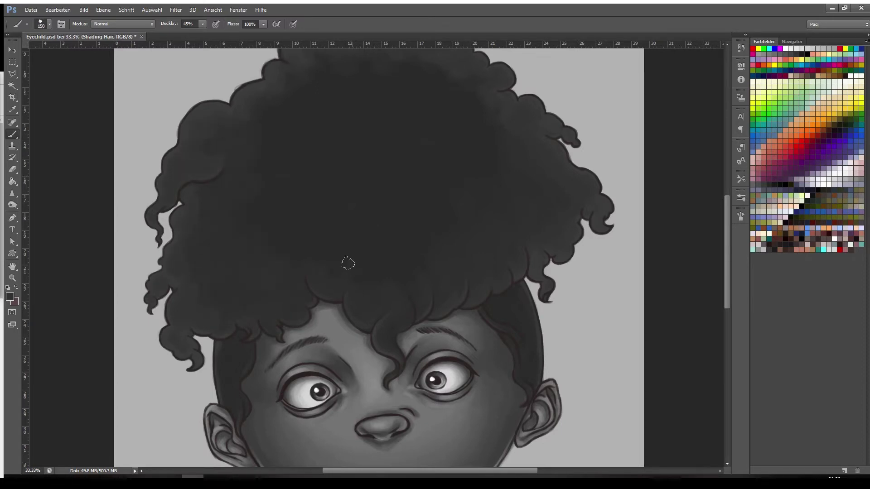
pyautogui.moveTo(348, 263); pyautogui.dragTo(325, 331)
pyautogui.hotkey('ctrl', 's')
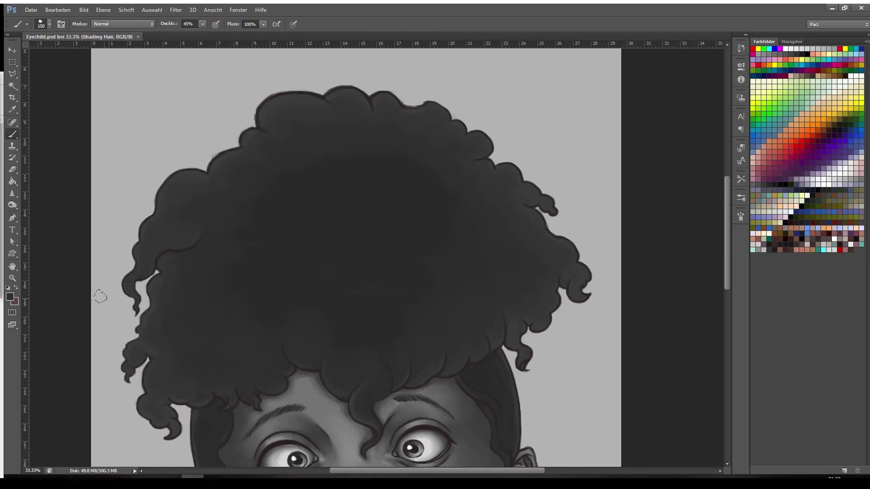
pyautogui.rightClick(202, 274)
pyautogui.moveTo(422, 367); pyautogui.dragTo(319, 306)
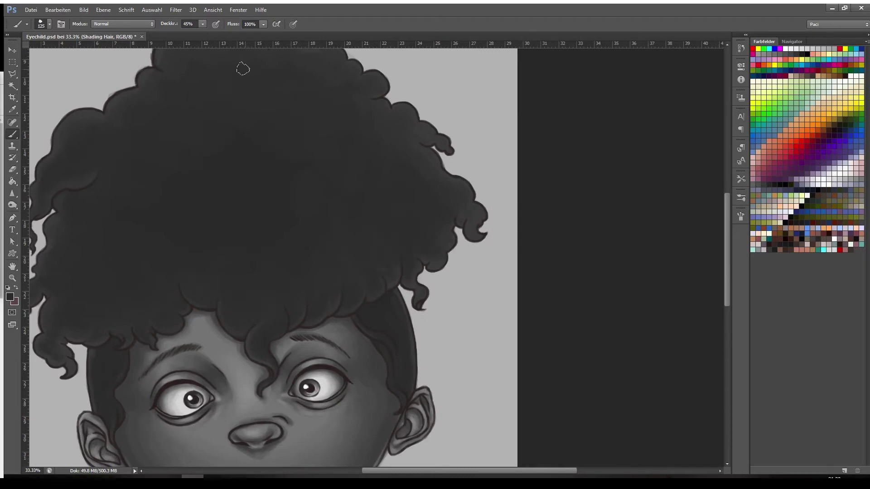
pyautogui.moveTo(372, 185); pyautogui.dragTo(374, 269)
# Sample a darker tone and darken the hair's centre and the lower curls at the picture's left with a 45 to 100 px brush
pyautogui.keyDown('alt'); pyautogui.click(258, 320); pyautogui.keyUp('alt')
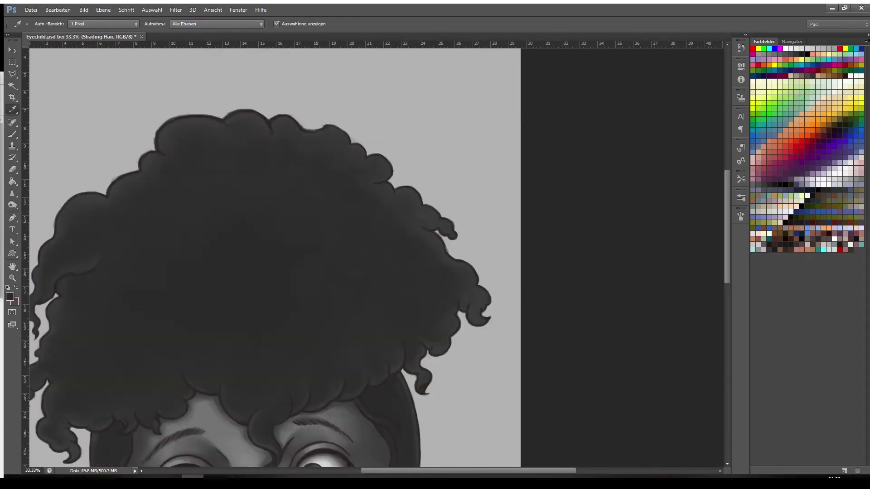
pyautogui.moveTo(246, 293); pyautogui.dragTo(223, 284)
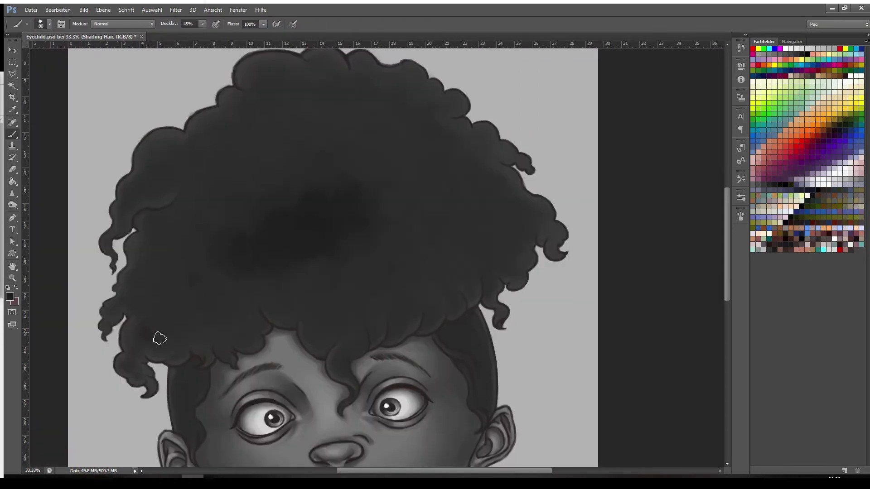
pyautogui.press('[')
pyautogui.press('[')
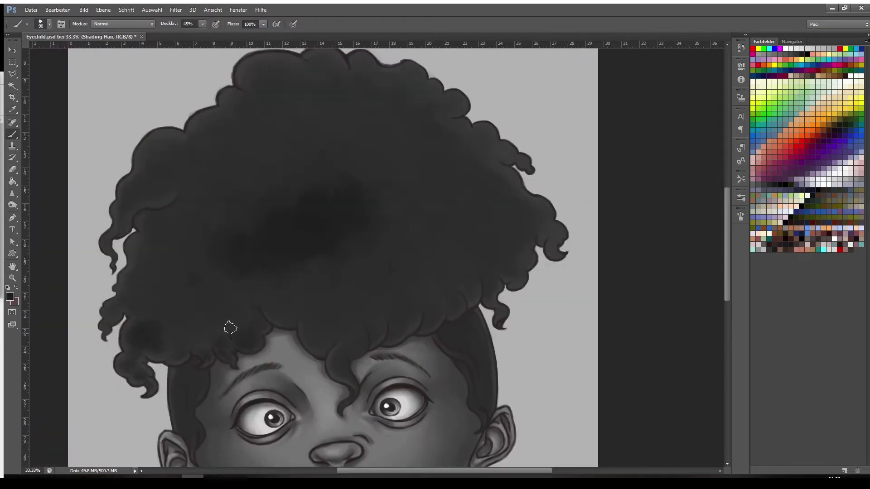
pyautogui.moveTo(205, 283)
pyautogui.mouseDown()
pyautogui.moveTo(233, 273)
pyautogui.moveTo(181, 260)
pyautogui.moveTo(215, 231)
pyautogui.mouseUp()
pyautogui.press('[')
pyautogui.press('[')
pyautogui.press('[')
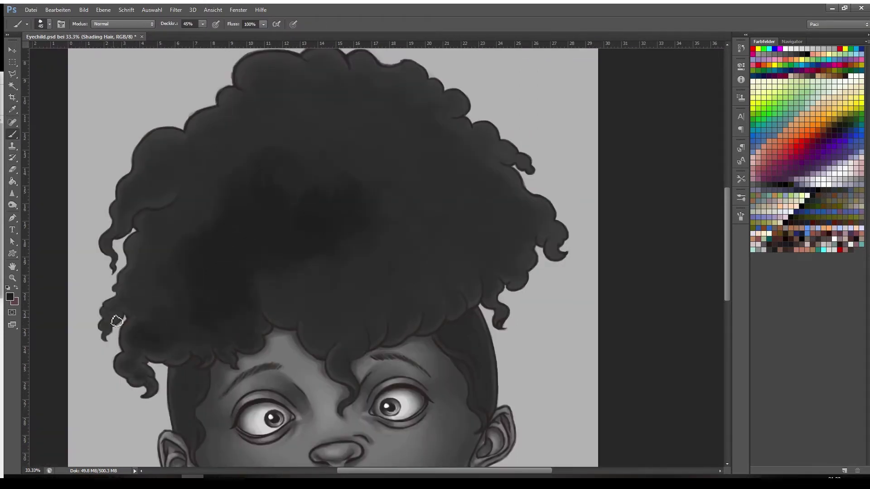
pyautogui.moveTo(118, 321)
pyautogui.mouseDown()
pyautogui.moveTo(134, 297)
pyautogui.moveTo(174, 300)
pyautogui.moveTo(139, 244)
pyautogui.mouseUp()
pyautogui.press(']')
pyautogui.press(']')
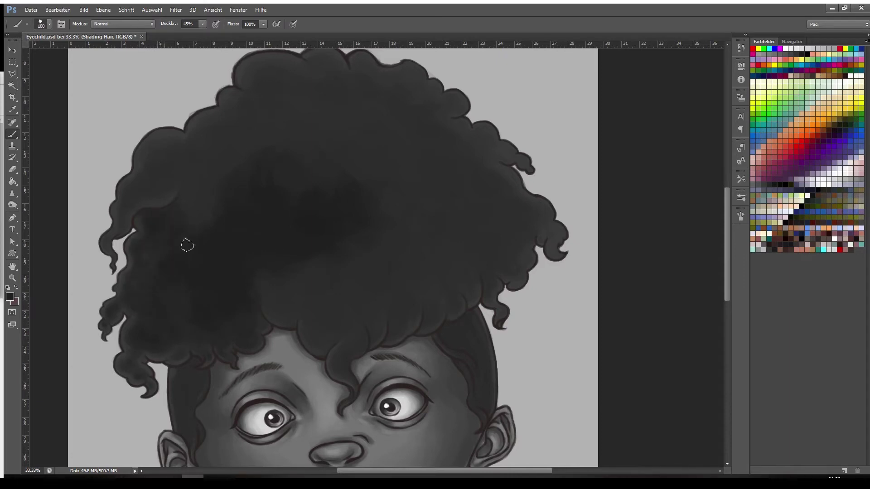
# Extend the dark tone over the hair's upper middle and the upper-left curls with a 70 to 90 px brush
pyautogui.press(']')
pyautogui.press(']')
pyautogui.press(']')
pyautogui.press(']')
pyautogui.moveTo(308, 154); pyautogui.dragTo(385, 195)
pyautogui.moveTo(303, 281); pyautogui.dragTo(338, 205)
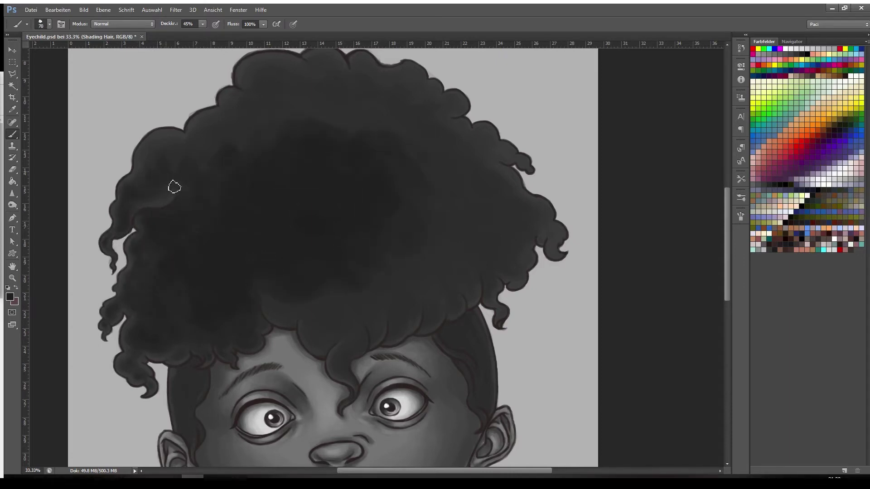
pyautogui.moveTo(175, 187)
pyautogui.mouseDown()
pyautogui.moveTo(165, 158)
pyautogui.moveTo(151, 180)
pyautogui.mouseUp()
pyautogui.press(']')
pyautogui.press(']')
pyautogui.moveTo(254, 130); pyautogui.dragTo(316, 195)
pyautogui.moveTo(317, 185); pyautogui.dragTo(314, 207)
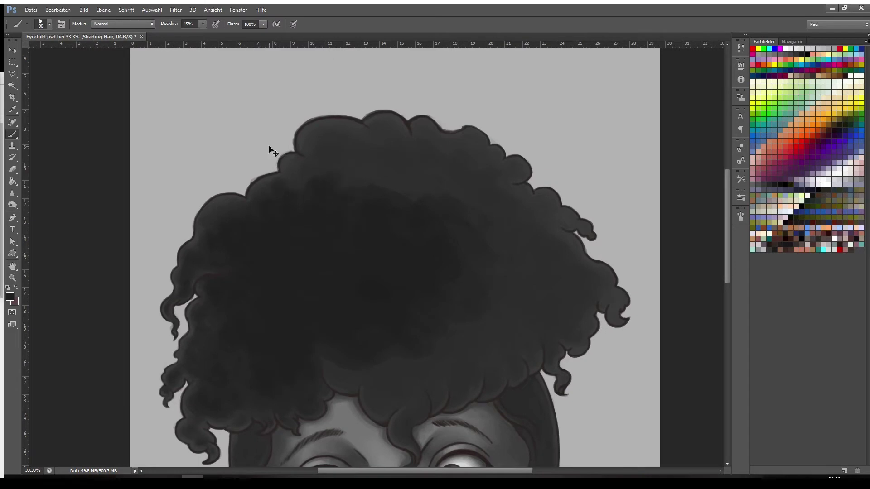
pyautogui.moveTo(327, 174); pyautogui.dragTo(410, 194)
# Darken the crown, the lower-left hair and the fringe with large strokes of a 125 to 200 px brush
pyautogui.hotkey('ctrl', '-')
pyautogui.hotkey('ctrl', '-')
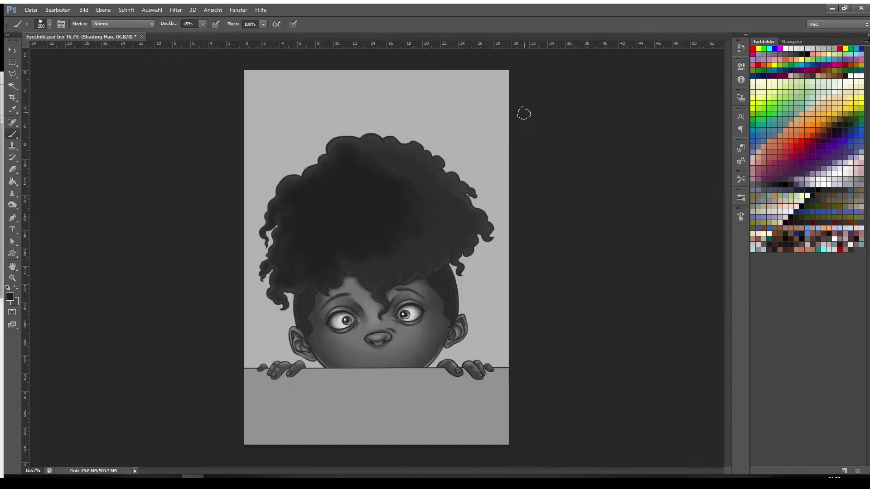
pyautogui.hotkey('ctrl', '+')
pyautogui.moveTo(283, 279); pyautogui.dragTo(164, 343)
pyautogui.moveTo(213, 332)
pyautogui.mouseDown()
pyautogui.moveTo(240, 311)
pyautogui.moveTo(249, 354)
pyautogui.mouseUp()
pyautogui.press('[')
pyautogui.press('[')
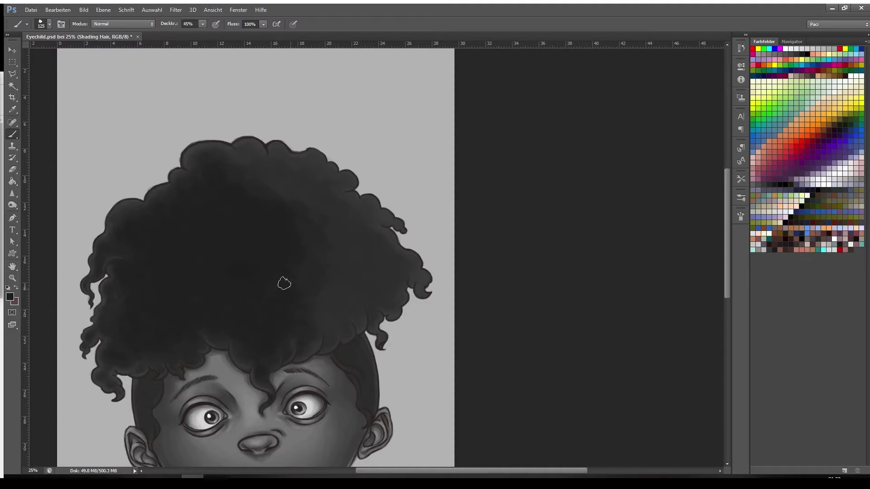
# Darken the picture's right half of the hair out to its outer curls with a 150 px brush
pyautogui.press(']')
pyautogui.press(']')
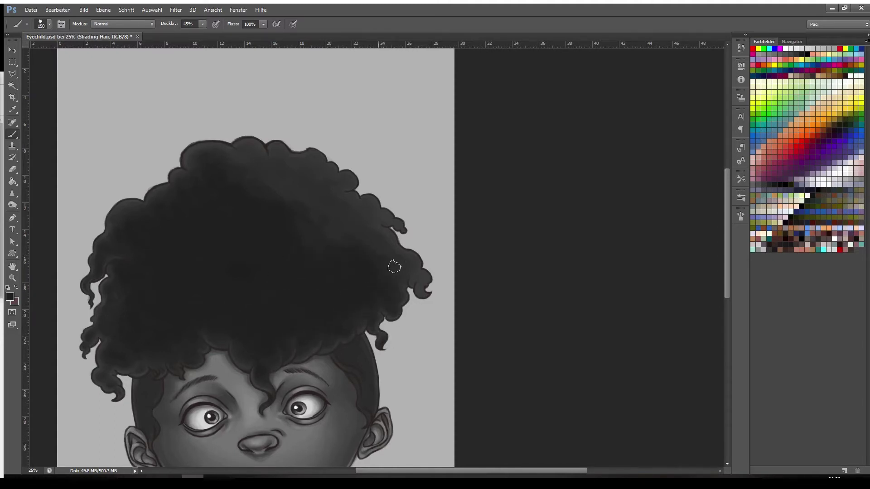
pyautogui.press('[')
pyautogui.press('[')
pyautogui.press('[')
pyautogui.press(']')
pyautogui.press(']')
pyautogui.press(']')
pyautogui.press(']')
pyautogui.press(']')
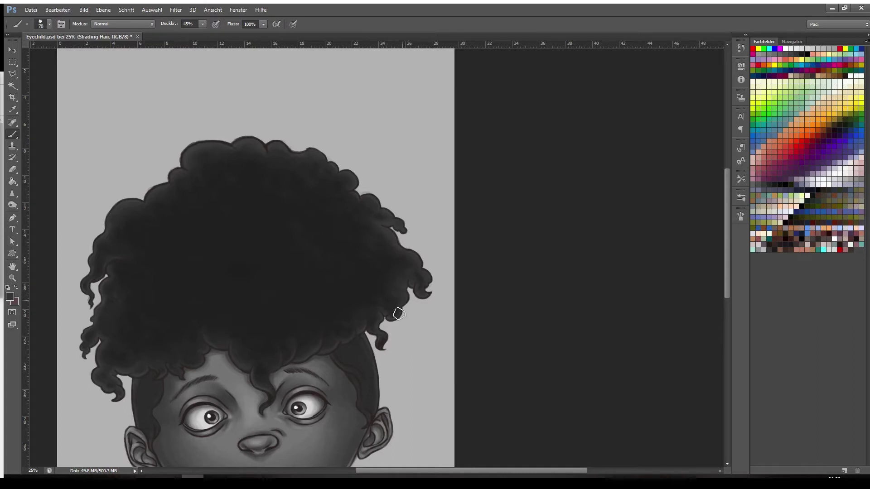
# Brush a slightly lighter grey into the outer curls all around the hair with a 70 to 150 px brush
pyautogui.press(']')
pyautogui.press(']')
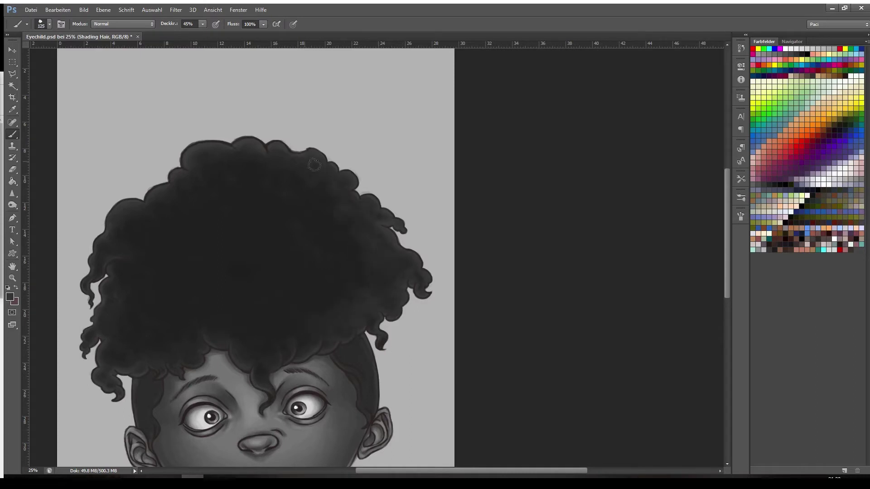
pyautogui.press('[')
pyautogui.press('[')
pyautogui.press('[')
pyautogui.press(']')
pyautogui.press(']')
pyautogui.press(']')
pyautogui.press(']')
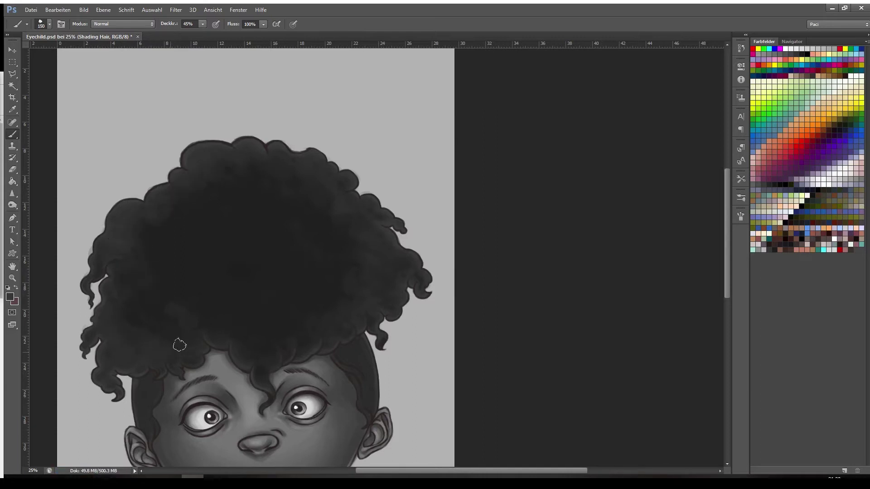
# Blend the lighter curls back into the dark hair mass with a 150 to 200 px brush, and save the file
pyautogui.press('[')
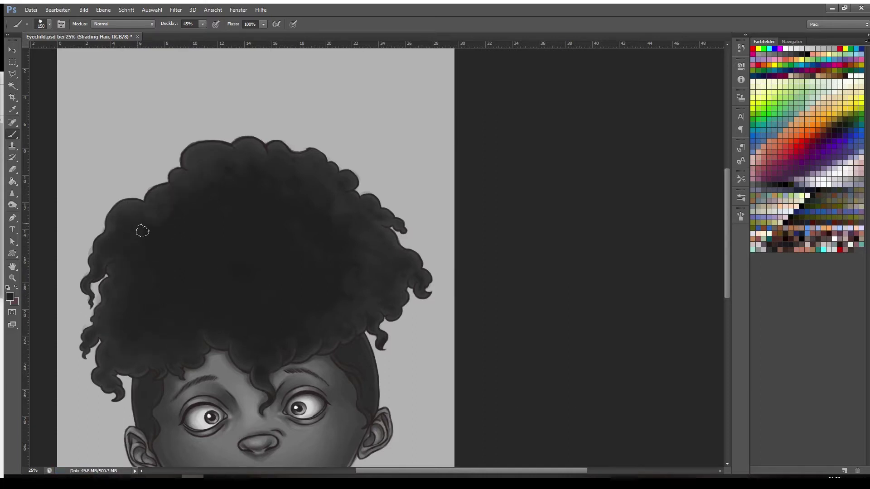
pyautogui.press(']')
pyautogui.press(']')
pyautogui.press(']')
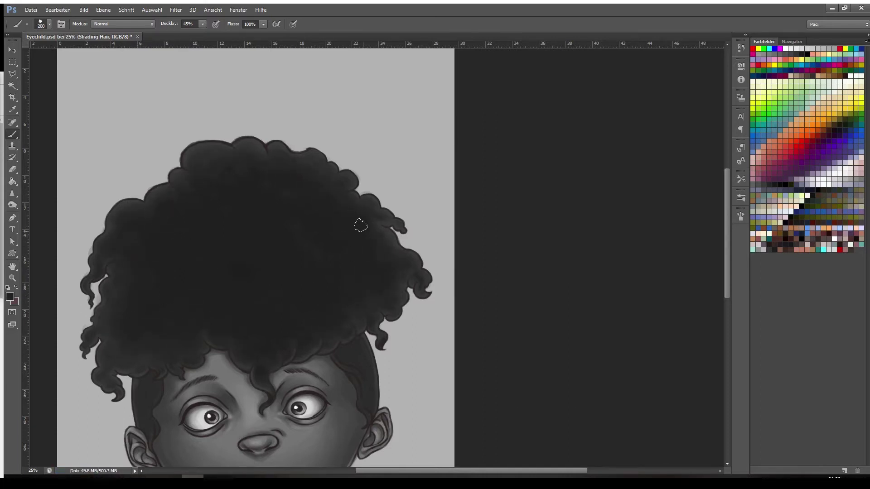
pyautogui.hotkey('ctrl', 's')
# Add and adjust a Helligkeit/Kontrast adjustment layer, and reselect the Shading Hair layer
pyautogui.hotkey('ctrl', '-')
pyautogui.click(823, 450)
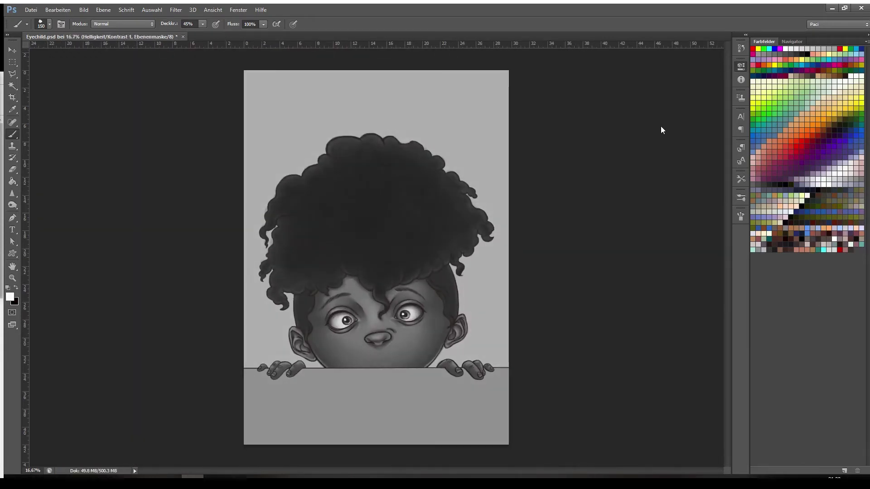
pyautogui.moveTo(660, 127); pyautogui.dragTo(648, 126)
pyautogui.keyDown('alt'); pyautogui.click(797, 397); pyautogui.keyUp('alt')
pyautogui.click(809, 421)
# Darken the short side hair above both ears with a 60 to 90 px brush at 45% opacity
pyautogui.hotkey('ctrl', '+')
pyautogui.press('[')
pyautogui.press('[')
pyautogui.press('[')
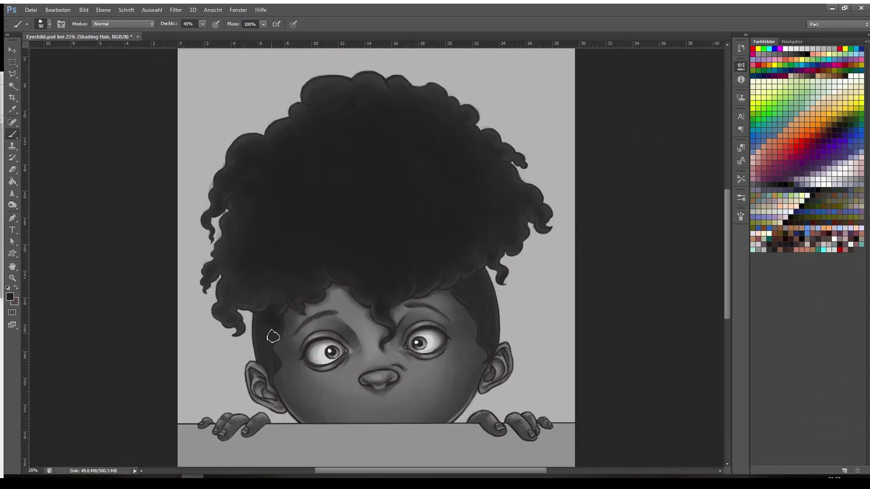
pyautogui.press(']')
pyautogui.press(']')
pyautogui.press(']')
pyautogui.press(']')
pyautogui.press(']')
pyautogui.press(']')
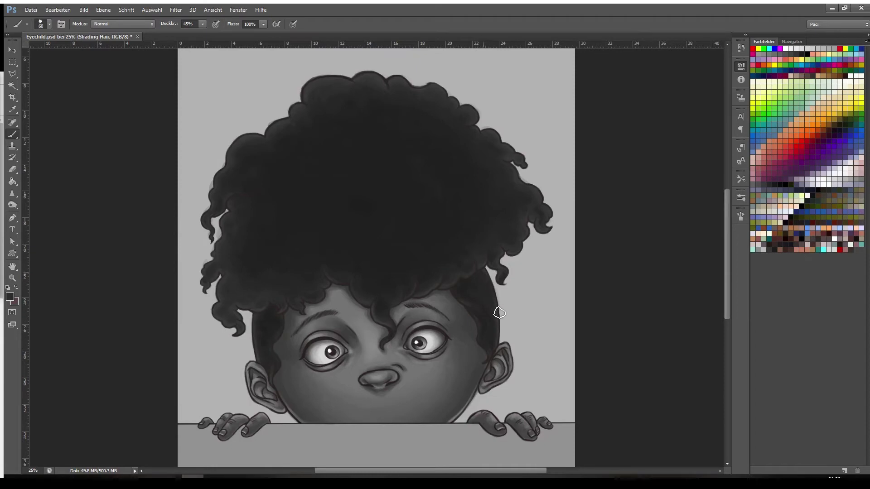
# Deepen the main hair mass to near black from the crown to the fringe with an 80 to 150 px brush
pyautogui.keyDown('alt'); pyautogui.click(471, 273); pyautogui.keyUp('alt')
pyautogui.moveTo(374, 192); pyautogui.dragTo(349, 190)
pyautogui.press('[')
pyautogui.press('[')
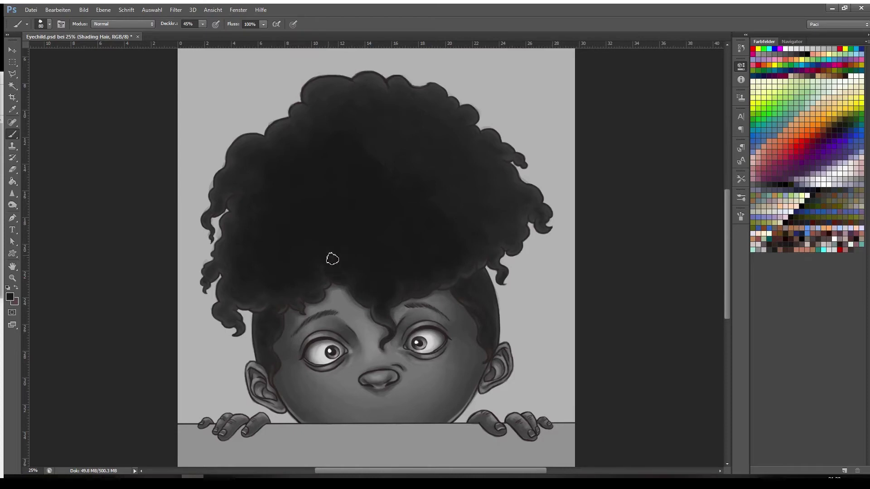
pyautogui.press('[')
pyautogui.press('[')
pyautogui.click(10, 296)
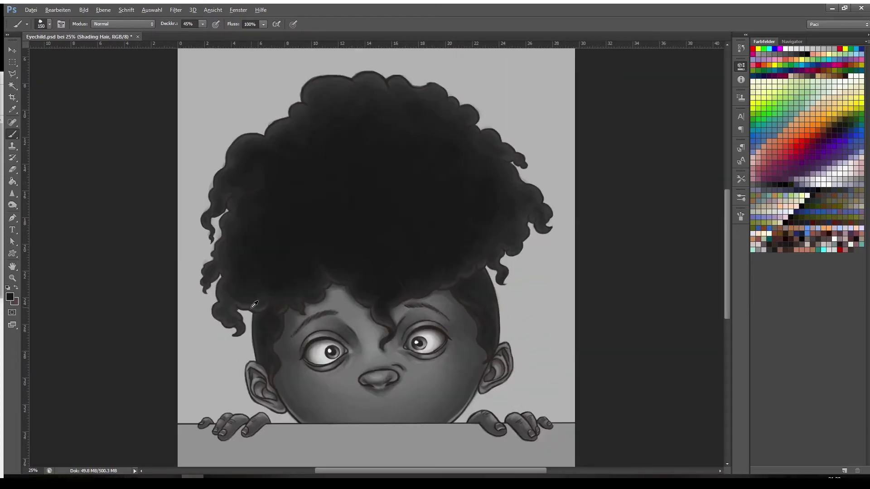
# Paint light grey highlights on the curls at the picture's left on layer Ebene 3 with a 25 to 35 px brush
pyautogui.moveTo(218, 314); pyautogui.dragTo(240, 333)
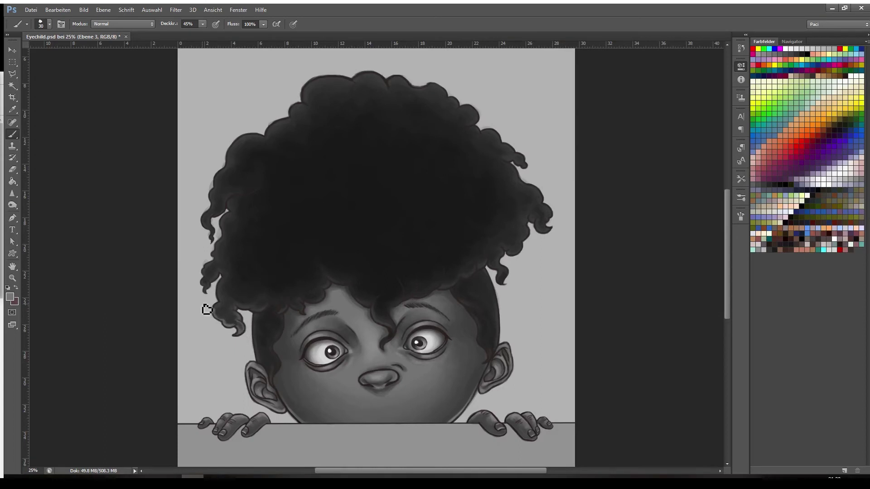
pyautogui.press(']')
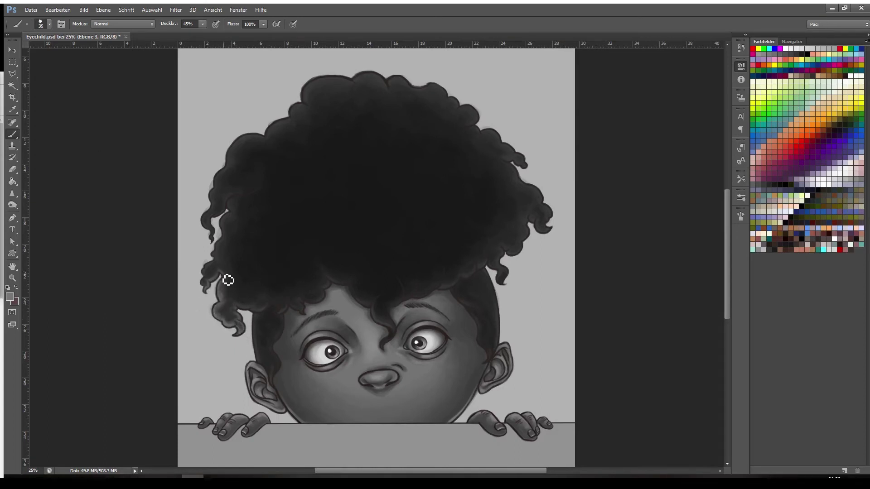
pyautogui.moveTo(210, 287)
pyautogui.mouseDown()
pyautogui.moveTo(222, 261)
pyautogui.moveTo(214, 277)
pyautogui.moveTo(230, 273)
pyautogui.moveTo(210, 263)
pyautogui.moveTo(234, 220)
pyautogui.moveTo(236, 211)
pyautogui.moveTo(215, 241)
pyautogui.moveTo(209, 225)
pyautogui.moveTo(229, 210)
pyautogui.moveTo(213, 199)
pyautogui.mouseUp()
pyautogui.press(']')
pyautogui.press('[')
pyautogui.press('[')
pyautogui.press('[')
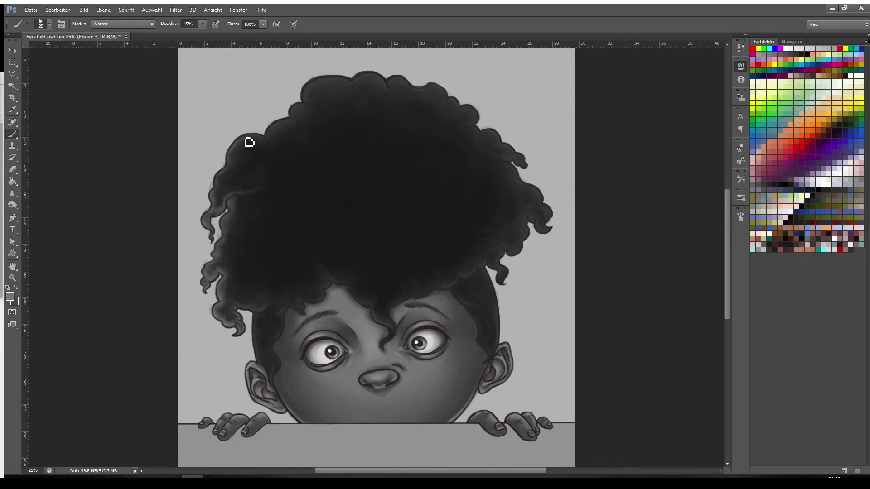
# Highlight the upper-left bulge of curls on layer Ebene 3, ending with a 30 px brush
pyautogui.press(']')
pyautogui.press(']')
pyautogui.press(']')
pyautogui.press(']')
pyautogui.moveTo(236, 164); pyautogui.dragTo(238, 144)
pyautogui.moveTo(275, 134); pyautogui.dragTo(249, 169)
pyautogui.press('[')
pyautogui.press('[')
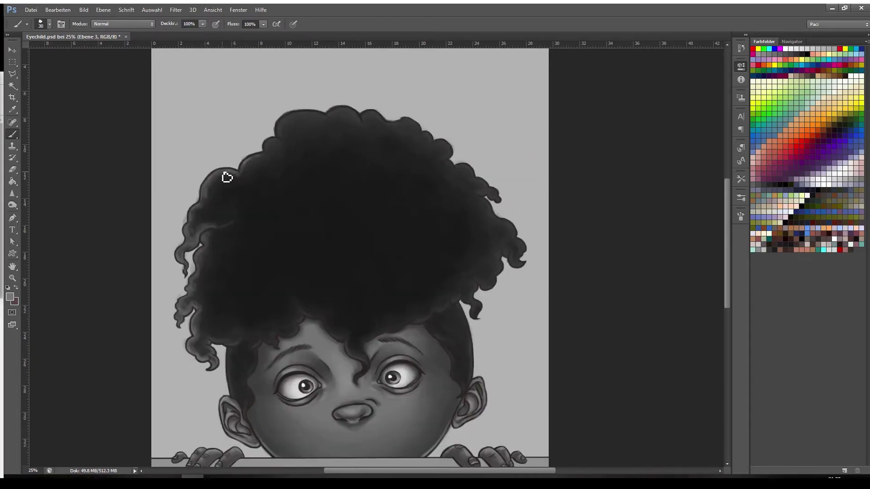
# Set the brush opacity to 51% and highlight the curls along the crown and the upper-right edge of the hair
pyautogui.press('0')
pyautogui.press('5')
pyautogui.press('1')
pyautogui.moveTo(255, 168)
pyautogui.mouseDown()
pyautogui.moveTo(272, 149)
pyautogui.moveTo(217, 183)
pyautogui.moveTo(266, 163)
pyautogui.moveTo(285, 132)
pyautogui.moveTo(310, 123)
pyautogui.moveTo(342, 117)
pyautogui.moveTo(422, 134)
pyautogui.mouseUp()
pyautogui.press(']')
pyautogui.press(']')
pyautogui.press('[')
pyautogui.press('[')
pyautogui.press('[')
pyautogui.moveTo(442, 137); pyautogui.dragTo(394, 172)
pyautogui.moveTo(490, 233); pyautogui.dragTo(447, 222)
# Highlight the small hanging curls at the picture's right side of the hair with a finer brush
pyautogui.press('[')
pyautogui.press('[')
pyautogui.press('[')
pyautogui.moveTo(368, 187); pyautogui.dragTo(389, 204)
pyautogui.moveTo(420, 269)
pyautogui.mouseDown()
pyautogui.moveTo(429, 256)
pyautogui.moveTo(414, 241)
pyautogui.mouseUp()
pyautogui.press(']')
pyautogui.moveTo(398, 298); pyautogui.dragTo(409, 282)
pyautogui.moveTo(407, 292); pyautogui.dragTo(386, 302)
pyautogui.moveTo(383, 310); pyautogui.dragTo(386, 319)
# Add soft highlights to the short side hair above the ears with a 40 to 60 px brush at 51% opacity
pyautogui.scroll(-2, 361, 317)
pyautogui.hscroll(-2, 361, 316)
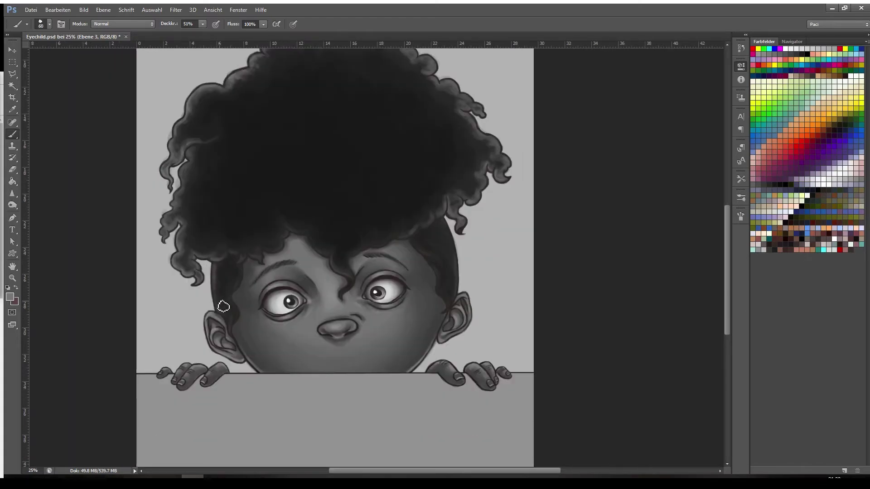
pyautogui.press(']')
pyautogui.moveTo(448, 227); pyautogui.dragTo(455, 291)
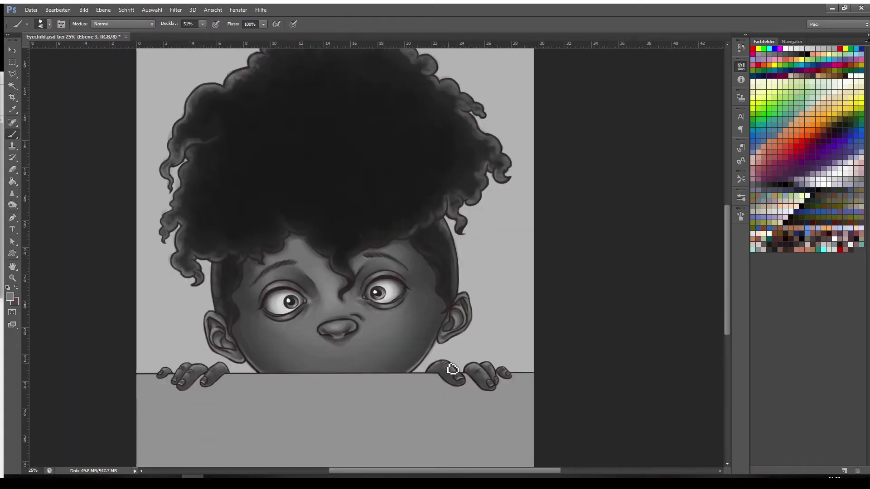
# Soften the highlights in the side hair and curls on layer Ebene 3 with the eraser at 47% opacity
pyautogui.hotkey('ctrl', '-')
pyautogui.hotkey('ctrl', '+')
pyautogui.press('e')
pyautogui.moveTo(269, 333); pyautogui.dragTo(266, 288)
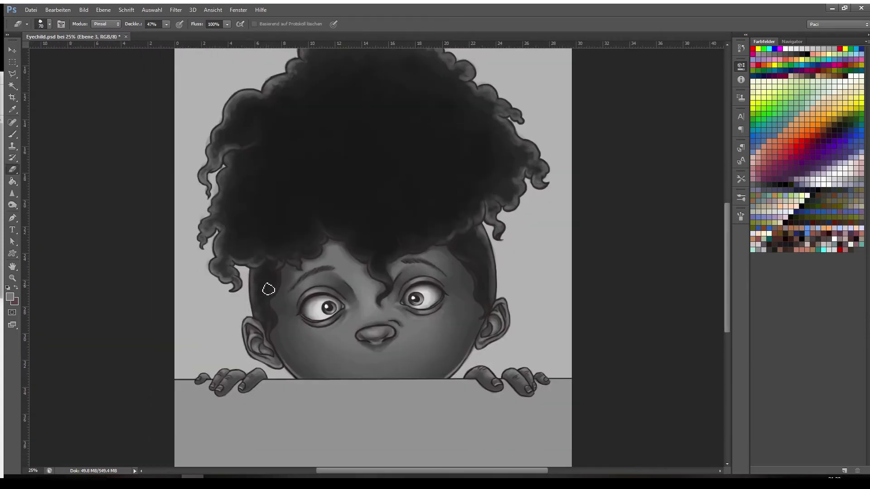
pyautogui.scroll(2, 230, 276)
pyautogui.press(']')
pyautogui.press(']')
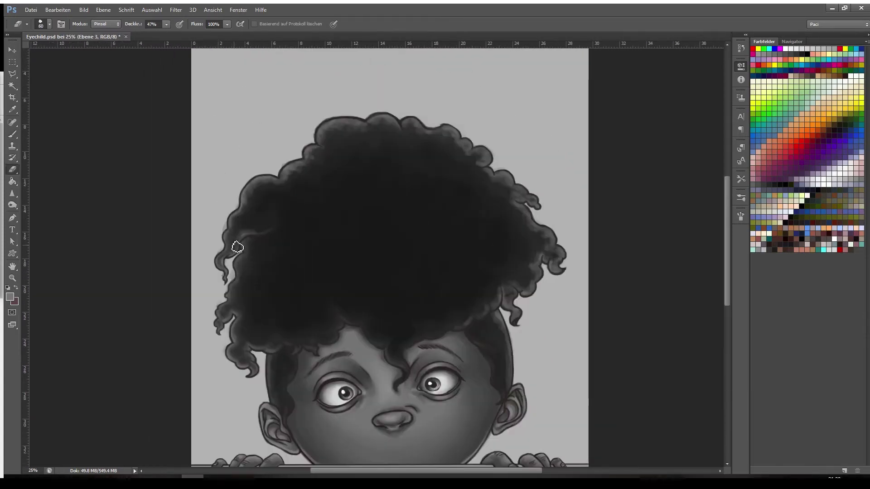
pyautogui.moveTo(303, 176); pyautogui.dragTo(275, 214)
pyautogui.moveTo(403, 236); pyautogui.dragTo(313, 195)
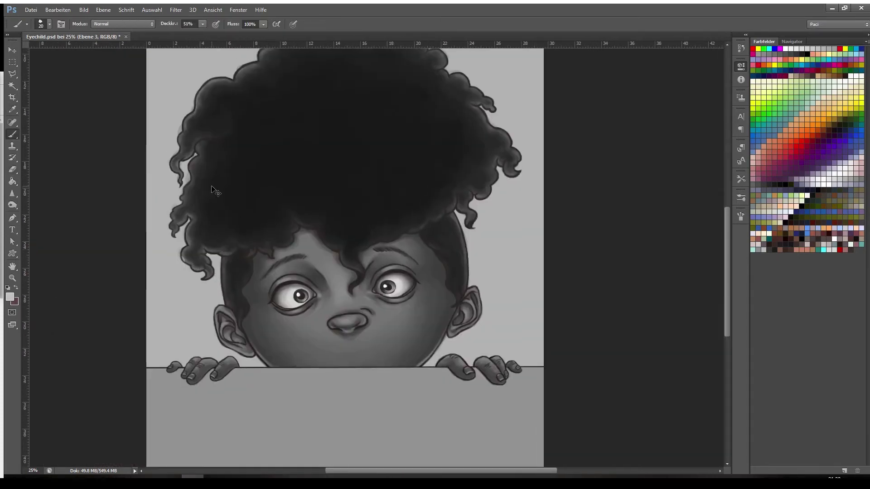
# Paint brighter highlights on the lower-left hanging curls on layer Ebene 4 with a lighter grey brush at 51% opacity
pyautogui.scroll(2, 165, 210)
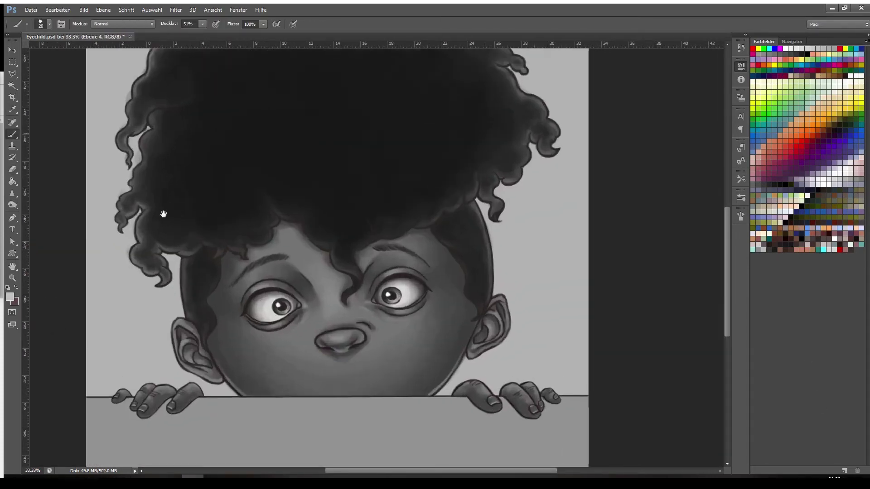
pyautogui.press(']')
pyautogui.press(']')
pyautogui.press(']')
pyautogui.moveTo(226, 219); pyautogui.dragTo(268, 258)
pyautogui.moveTo(273, 219); pyautogui.dragTo(332, 219)
pyautogui.moveTo(221, 185); pyautogui.dragTo(240, 256)
pyautogui.scroll(3, 250, 218)
pyautogui.hscroll(-1, 251, 218)
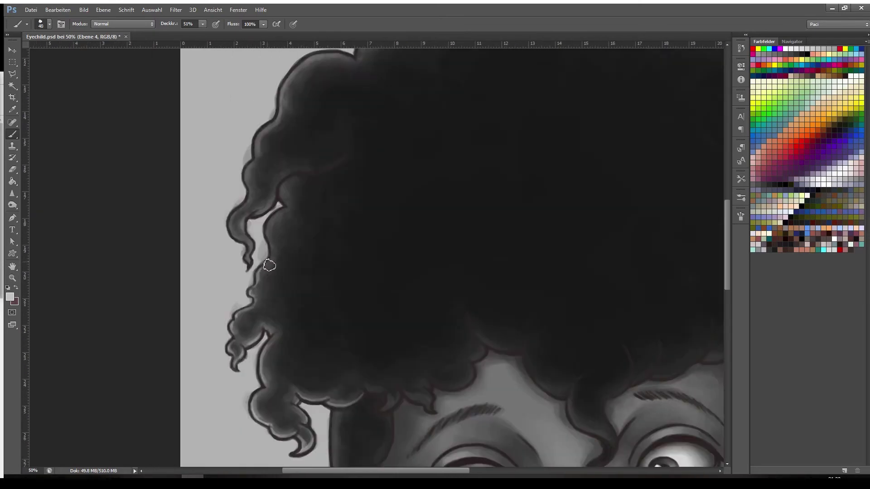
# Brighten the curl edges along the hair's left side on layer Ebene 4 with a 30 to 45 px brush
pyautogui.press(']')
pyautogui.scroll(5, 236, 240)
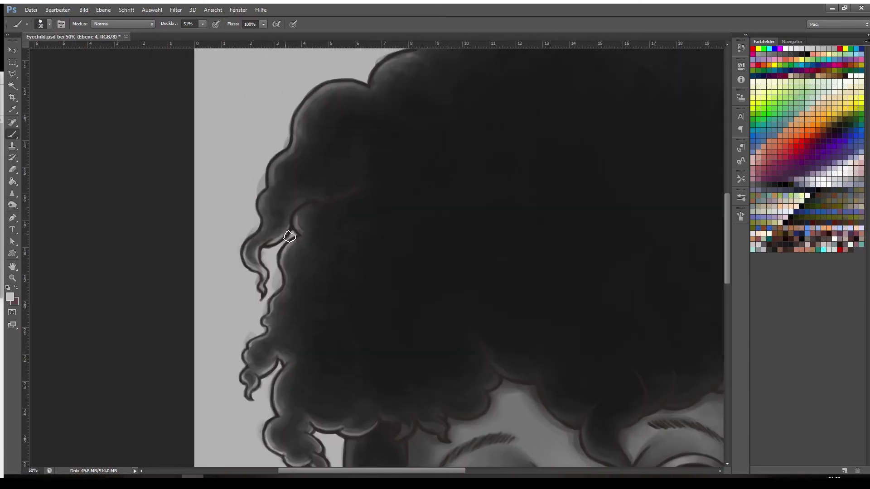
pyautogui.hscroll(2, 236, 241)
pyautogui.press(']')
pyautogui.press(']')
pyautogui.moveTo(236, 214); pyautogui.dragTo(271, 182)
pyautogui.hotkey('ctrl', '-')
pyautogui.hotkey('ctrl', '-')
pyautogui.hotkey('ctrl', '-')
pyautogui.hotkey('ctrl', '+')
pyautogui.hotkey('ctrl', '+')
pyautogui.hotkey('ctrl', '+')
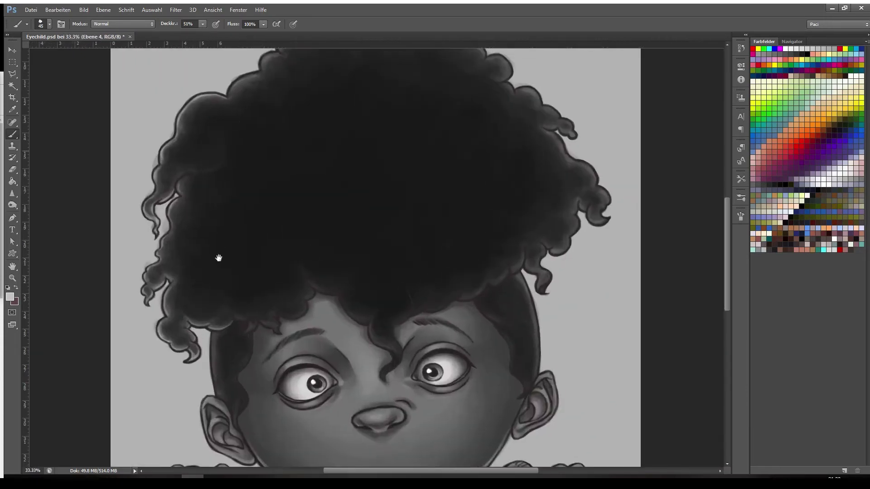
# Add lighter rim highlights to the curls from the crown to the upper-right edge of the hair with a 50 px brush
pyautogui.moveTo(217, 257); pyautogui.dragTo(250, 423)
pyautogui.moveTo(130, 214); pyautogui.dragTo(172, 192)
pyautogui.scroll(-5, 240, 146)
pyautogui.scroll(5, 243, 136)
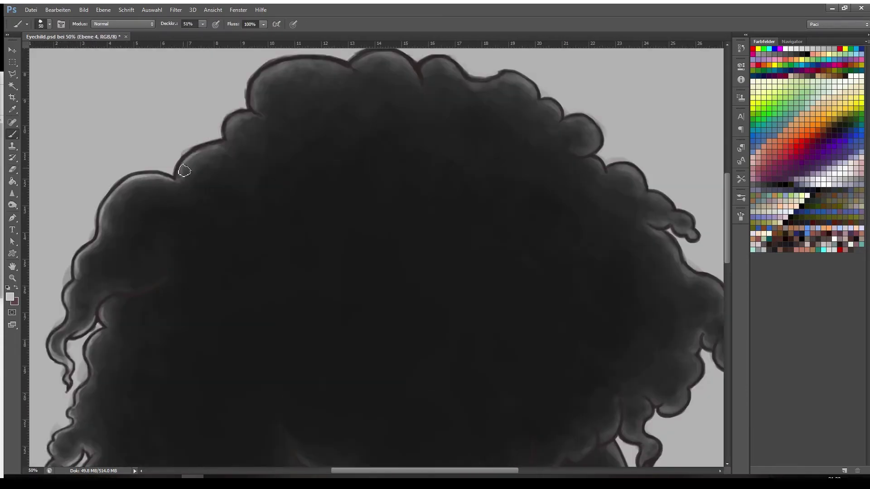
pyautogui.press(']')
pyautogui.scroll(3, 252, 131)
pyautogui.press('[')
pyautogui.press('[')
pyautogui.hscroll(5, 267, 140)
pyautogui.scroll(-3, 317, 159)
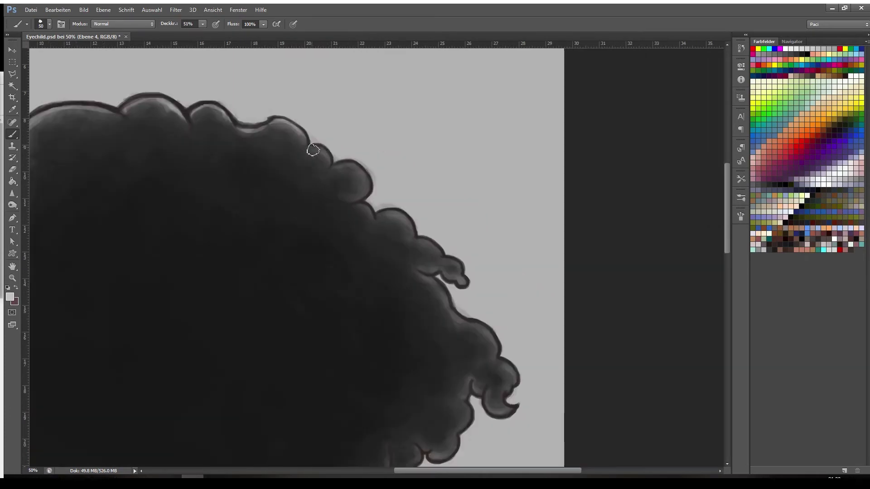
pyautogui.moveTo(406, 193); pyautogui.dragTo(422, 198)
pyautogui.moveTo(407, 214)
pyautogui.mouseDown()
pyautogui.moveTo(355, 154)
pyautogui.moveTo(403, 195)
pyautogui.mouseUp()
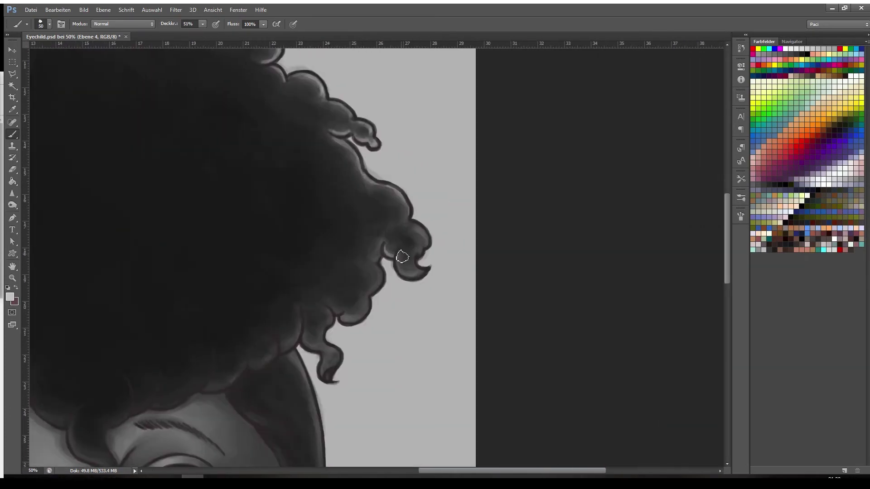
# Highlight the hanging curls on the picture's right side and the hair edge above the ear, correcting with a 40 px eraser
pyautogui.moveTo(402, 257); pyautogui.dragTo(419, 272)
pyautogui.moveTo(385, 274)
pyautogui.mouseDown()
pyautogui.moveTo(430, 179)
pyautogui.moveTo(412, 199)
pyautogui.mouseUp()
pyautogui.moveTo(412, 204); pyautogui.dragTo(389, 220)
pyautogui.press('[')
pyautogui.press('[')
pyautogui.press('[')
pyautogui.hscroll(-2, 375, 263)
pyautogui.scroll(-1, 376, 262)
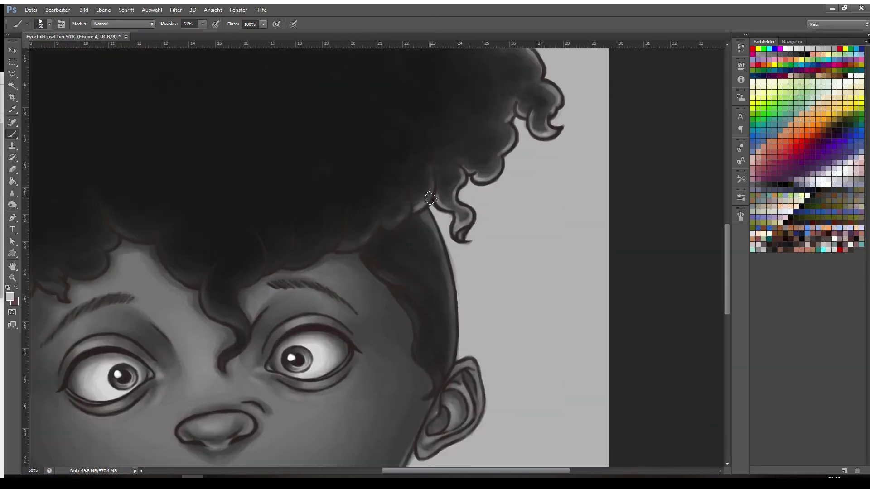
pyautogui.press('e')
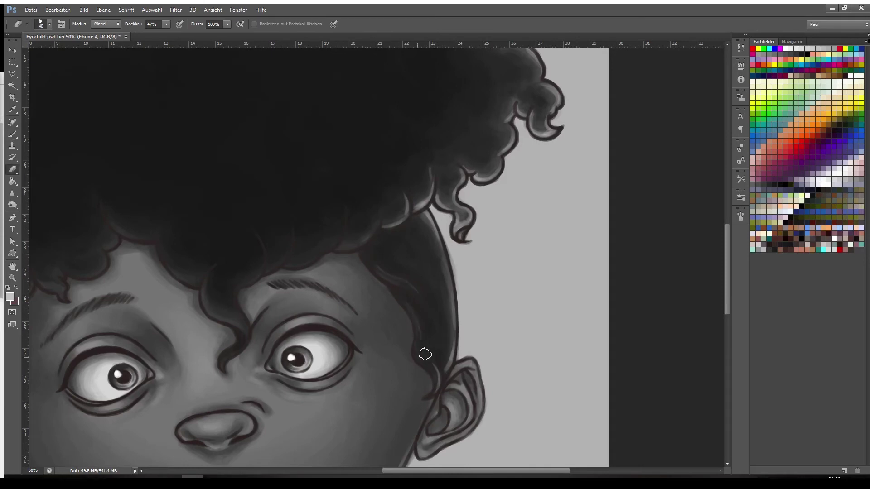
pyautogui.press('b')
# Add light highlights to the fingers of both hands with a 40 px brush at 51% opacity
pyautogui.scroll(-4, 425, 354)
pyautogui.hscroll(2, 425, 353)
pyautogui.scroll(-3, 385, 294)
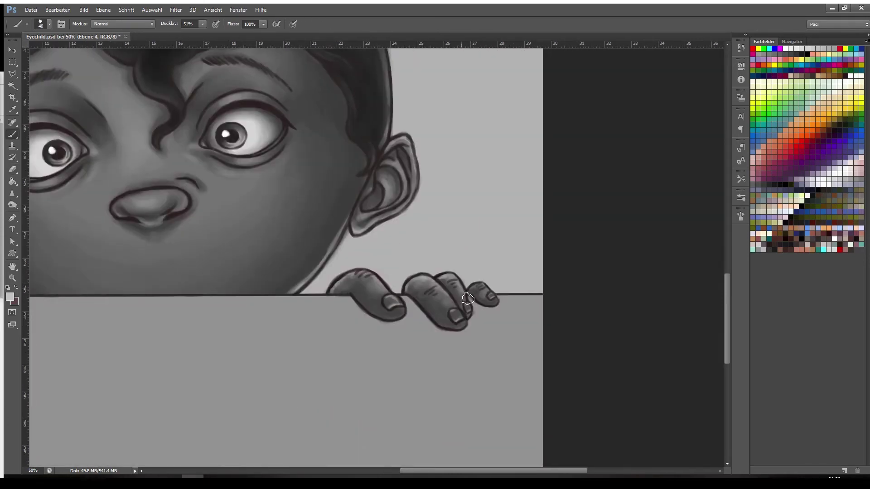
pyautogui.hscroll(-8, 457, 283)
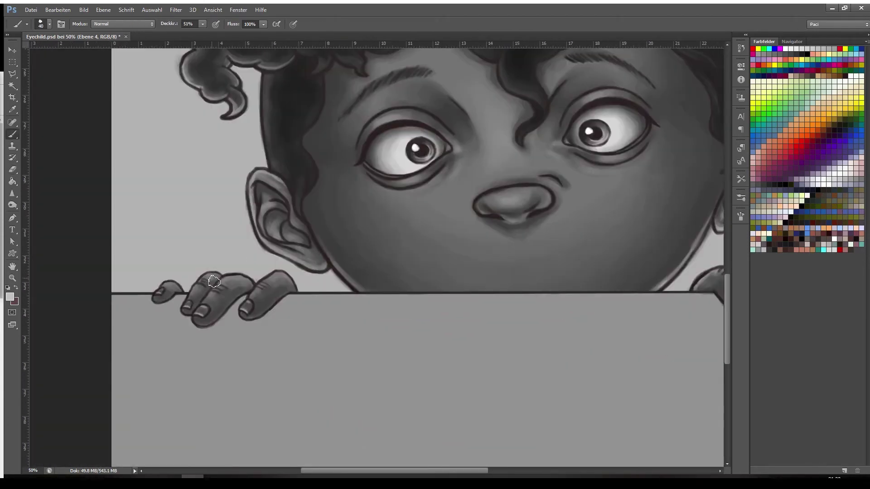
pyautogui.scroll(-3, 291, 246)
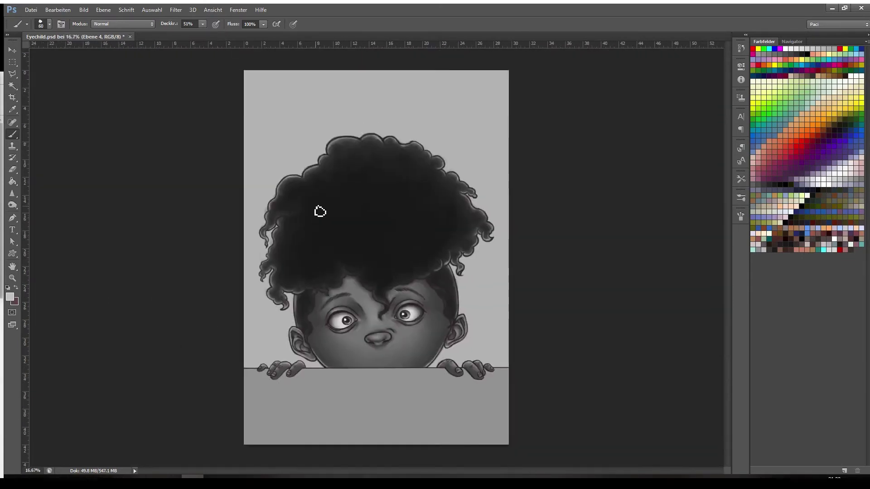
# Strengthen the highlights on the small hanging curls at the lower-left edge of the hair with a 35 px brush
pyautogui.hotkey('ctrl', '+')
pyautogui.hotkey('ctrl', '+')
pyautogui.moveTo(384, 189); pyautogui.dragTo(414, 141)
pyautogui.press('[')
pyautogui.press('[')
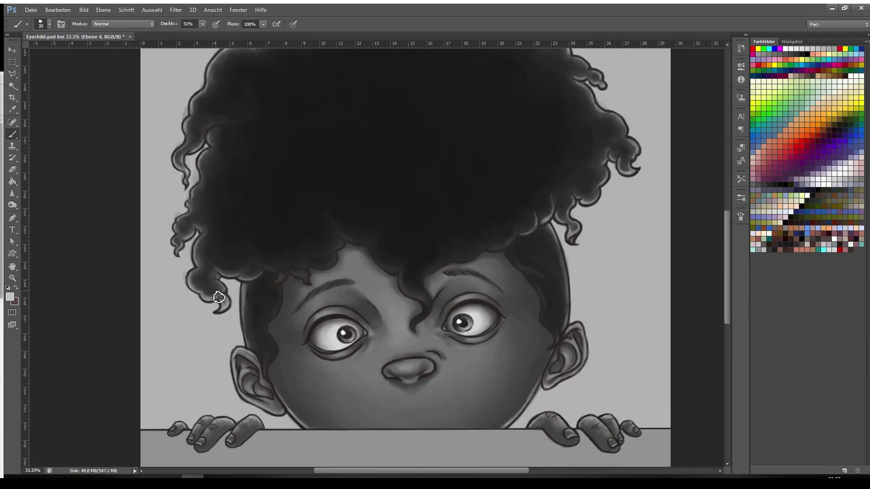
pyautogui.moveTo(196, 275); pyautogui.dragTo(220, 295)
pyautogui.hotkey('ctrl', '-')
pyautogui.moveTo(244, 166); pyautogui.dragTo(222, 203)
pyautogui.press('[')
pyautogui.moveTo(221, 281); pyautogui.dragTo(221, 300)
pyautogui.moveTo(206, 268); pyautogui.dragTo(206, 275)
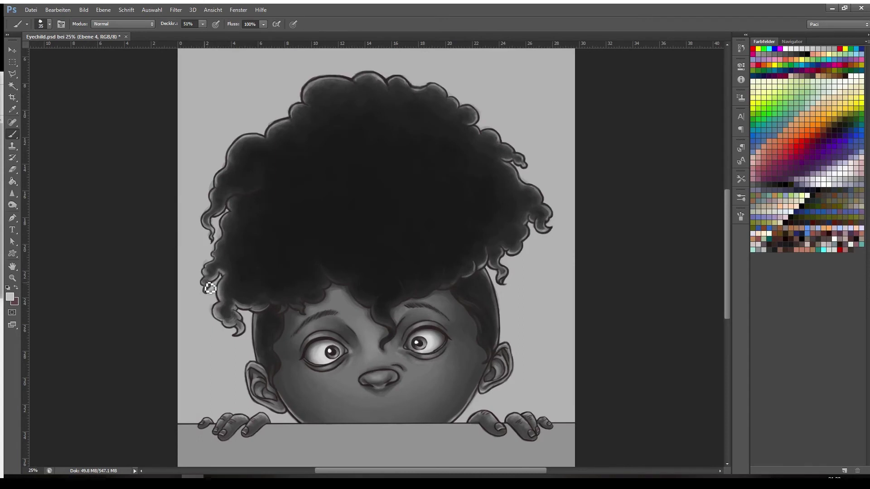
# Brighten the upper-left curls of the hair with a brush of about 45 px
pyautogui.press(']')
pyautogui.press(']')
pyautogui.press(']')
pyautogui.moveTo(233, 226)
pyautogui.mouseDown()
pyautogui.moveTo(233, 248)
pyautogui.moveTo(216, 222)
pyautogui.moveTo(229, 205)
pyautogui.moveTo(210, 246)
pyautogui.mouseUp()
pyautogui.press('[')
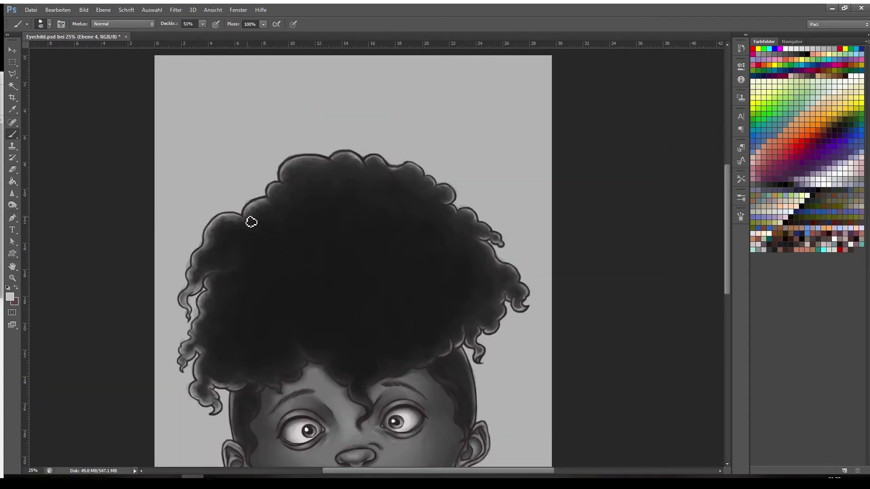
pyautogui.moveTo(305, 179); pyautogui.dragTo(251, 199)
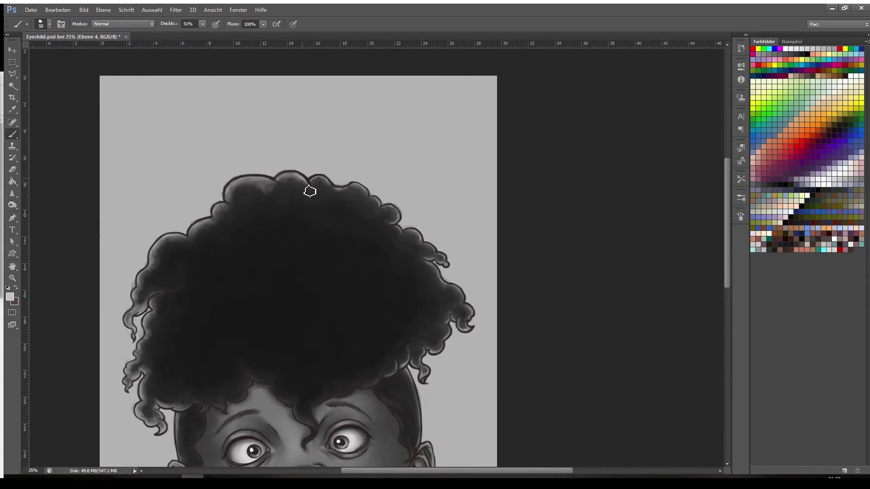
# Rework the highlights on the crown and right-side curls, alternating eraser and brush
pyautogui.press('e')
pyautogui.moveTo(297, 182); pyautogui.dragTo(231, 192)
pyautogui.press('b')
pyautogui.moveTo(301, 204); pyautogui.dragTo(308, 212)
pyautogui.moveTo(334, 229)
pyautogui.mouseDown()
pyautogui.moveTo(311, 189)
pyautogui.moveTo(316, 199)
pyautogui.mouseUp()
pyautogui.moveTo(321, 200); pyautogui.dragTo(308, 180)
pyautogui.press(']')
pyautogui.moveTo(328, 219); pyautogui.dragTo(368, 163)
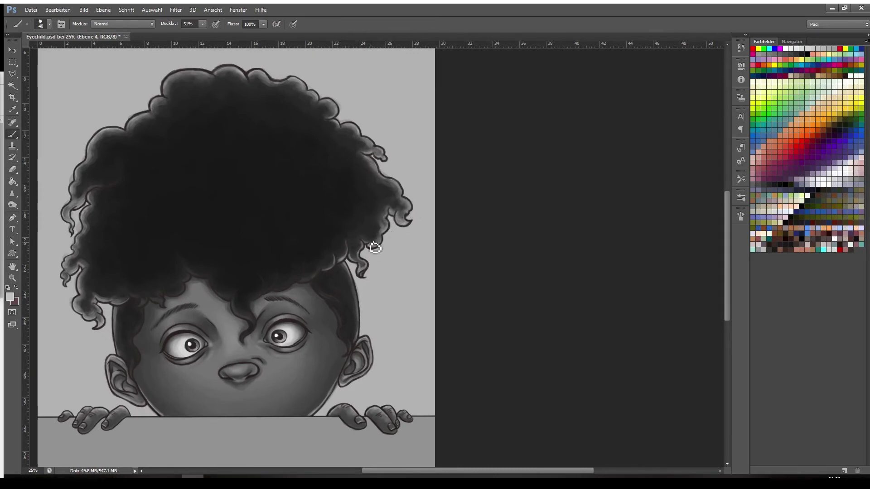
# Highlight the fringe curls above the forehead with a brush of about 25 px and blend them with a 90 px eraser
pyautogui.press('e')
pyautogui.moveTo(128, 290)
pyautogui.mouseDown()
pyautogui.moveTo(169, 244)
pyautogui.moveTo(207, 263)
pyautogui.mouseUp()
pyautogui.press('b')
pyautogui.press('[')
pyautogui.press('[')
pyautogui.press('[')
pyautogui.press('[')
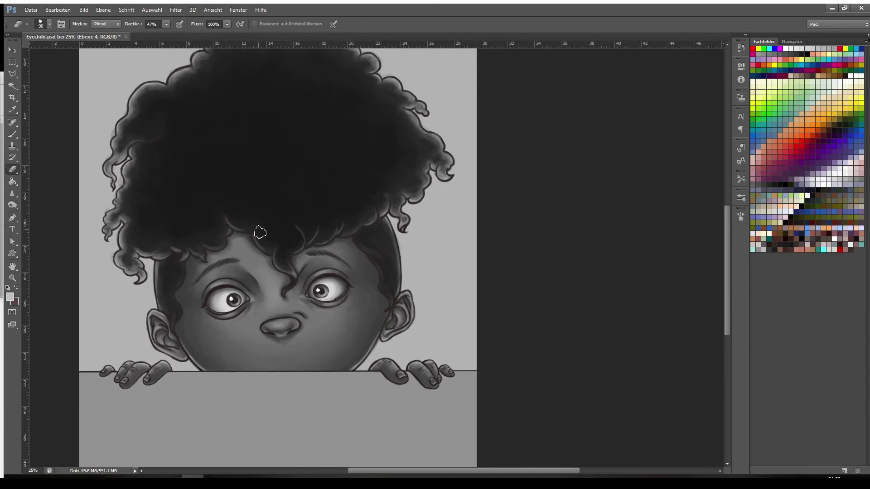
pyautogui.press('e')
pyautogui.press('b')
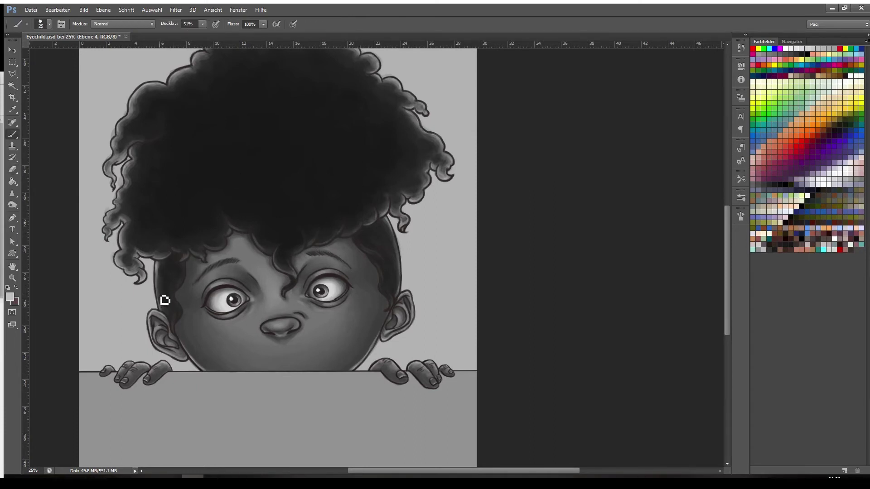
pyautogui.press('e')
pyautogui.press('b')
# Paint rim highlights along both sides of the jaw with a 35 px brush, soften with the eraser and save the document
pyautogui.press(']')
pyautogui.press(']')
pyautogui.press(']')
pyautogui.press(']')
pyautogui.moveTo(192, 364); pyautogui.dragTo(182, 338)
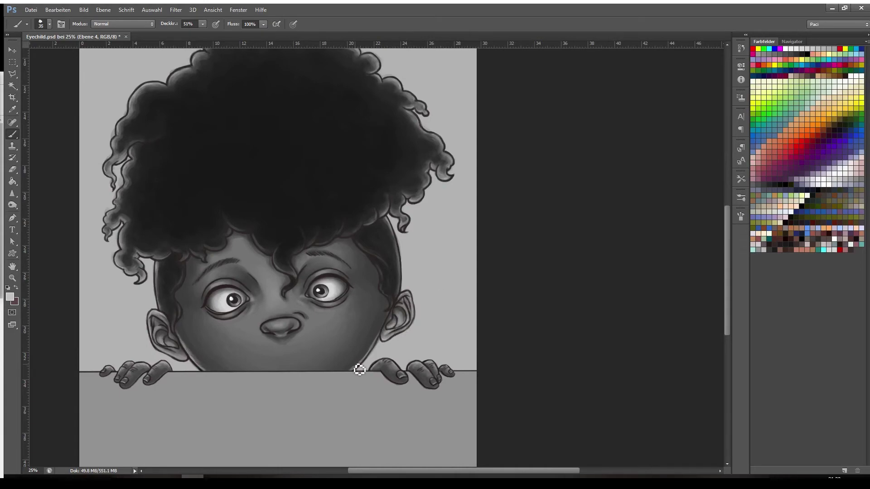
pyautogui.moveTo(360, 368); pyautogui.dragTo(386, 321)
pyautogui.press('e')
pyautogui.moveTo(319, 252)
pyautogui.mouseDown()
pyautogui.moveTo(317, 304)
pyautogui.moveTo(417, 304)
pyautogui.mouseUp()
pyautogui.hotkey('ctrl', 's')
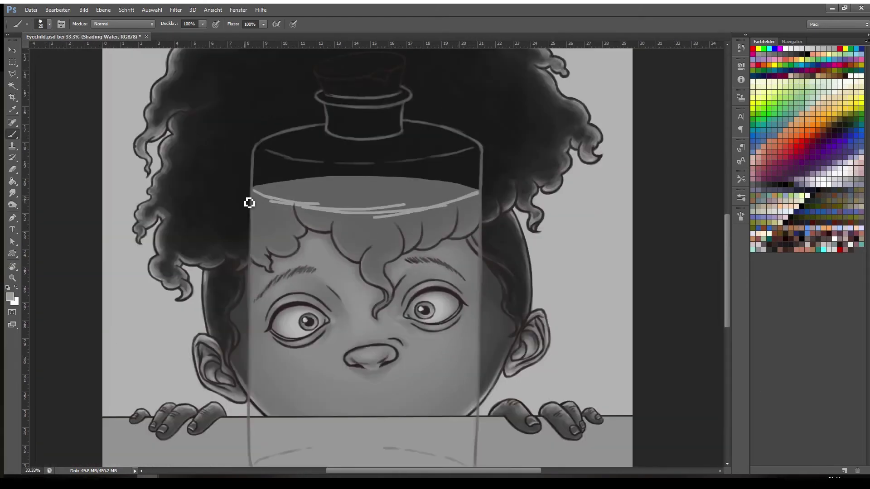
# Erase the light strokes along the water's front rim on layer Shading Water and undo the new trial strokes
pyautogui.press('e')
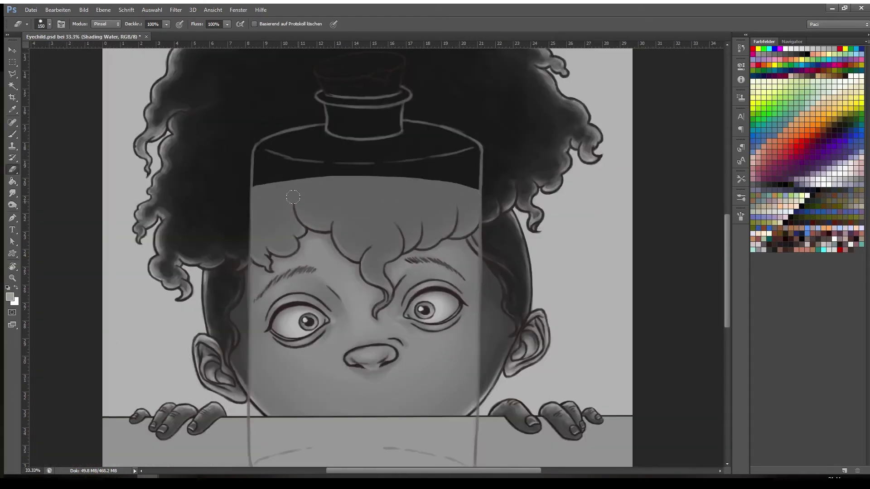
pyautogui.press('b')
pyautogui.moveTo(252, 193); pyautogui.dragTo(321, 207)
pyautogui.moveTo(345, 232); pyautogui.dragTo(371, 233)
pyautogui.hotkey('ctrl', 'alt', 'z')
pyautogui.hotkey('ctrl', 'alt', 'z')
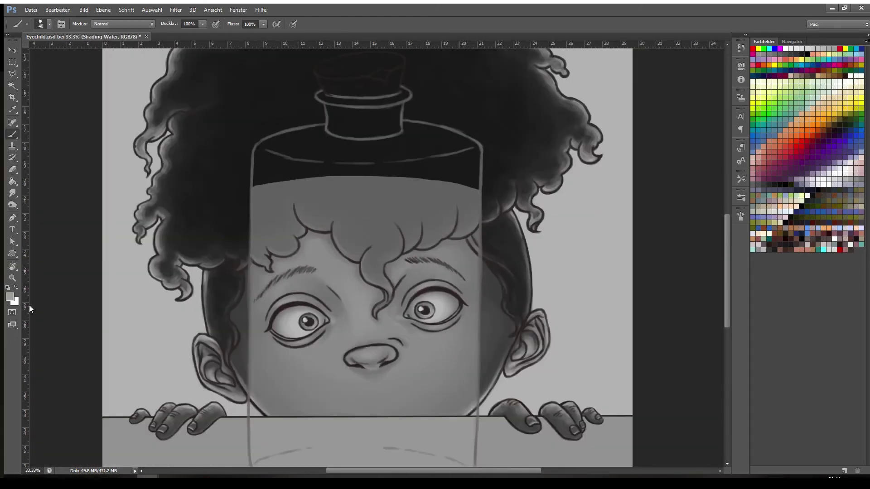
# Draw the water surface's front rim in darker grey with a 30 px brush, erasing the test marks and trimming the line
pyautogui.click(10, 296)
pyautogui.moveTo(252, 188); pyautogui.dragTo(483, 195)
pyautogui.moveTo(355, 231)
pyautogui.mouseDown()
pyautogui.moveTo(365, 246)
pyautogui.moveTo(400, 252)
pyautogui.mouseUp()
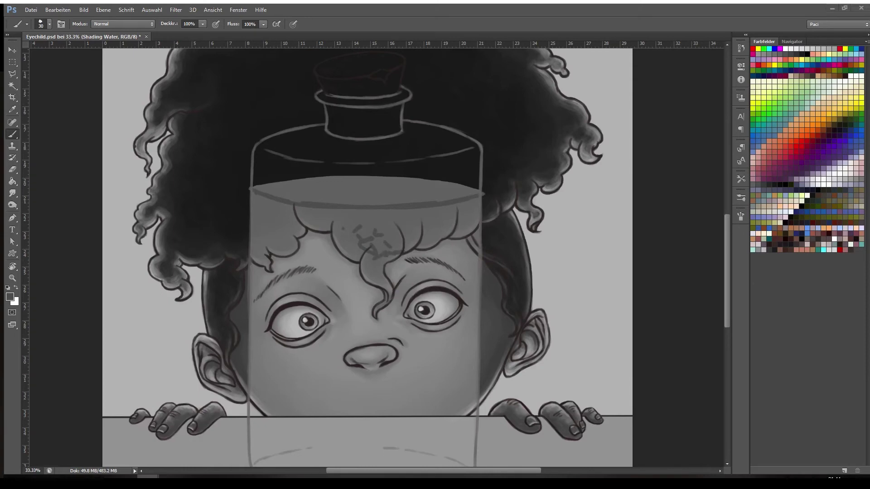
pyautogui.press('e')
pyautogui.moveTo(253, 189)
pyautogui.mouseDown()
pyautogui.moveTo(479, 196)
pyautogui.moveTo(455, 268)
pyautogui.mouseUp()
pyautogui.press('b')
pyautogui.press('e')
pyautogui.press('b')
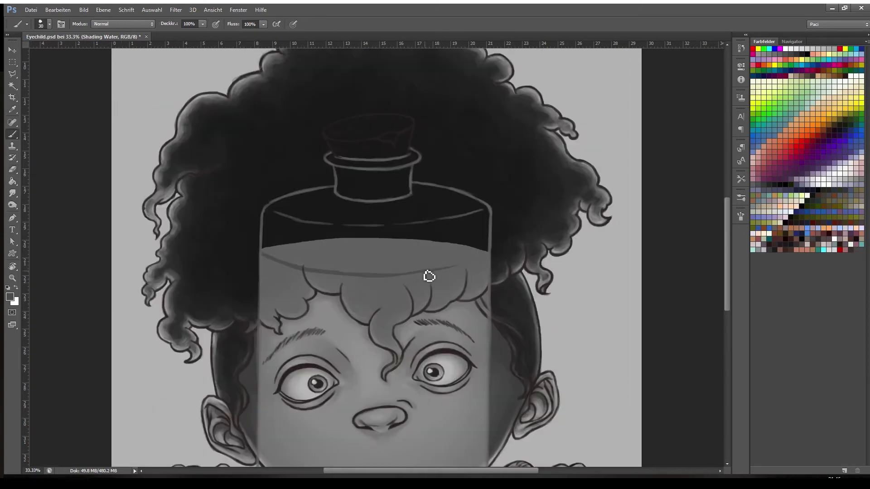
pyautogui.press('e')
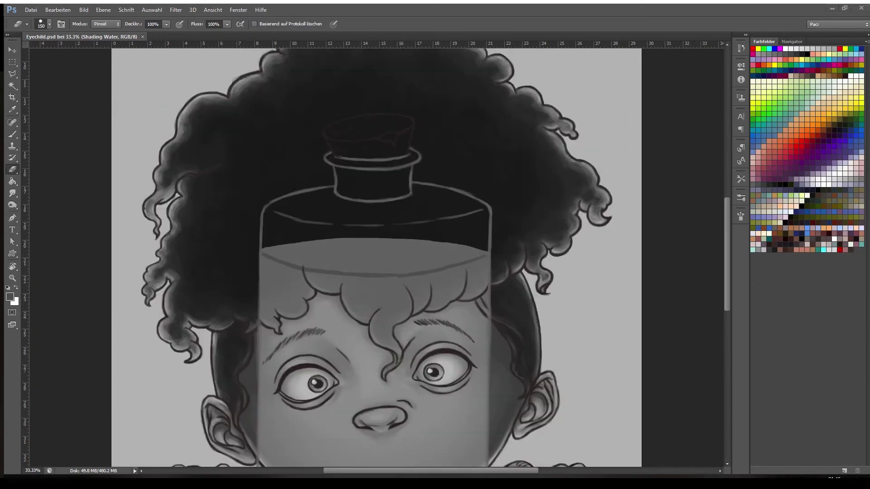
pyautogui.press('b')
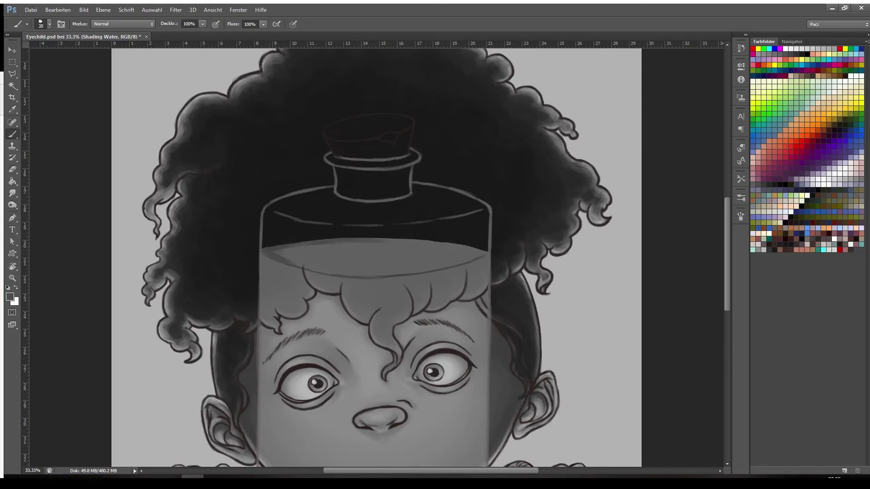
# Shade the water surface's ellipse inside the bottle with a darker outer ring using a larger brush at 100% opacity
pyautogui.press(']')
pyautogui.press(']')
pyautogui.press(']')
pyautogui.moveTo(301, 270)
pyautogui.mouseDown()
pyautogui.moveTo(376, 249)
pyautogui.moveTo(483, 255)
pyautogui.moveTo(468, 259)
pyautogui.mouseUp()
pyautogui.moveTo(327, 266); pyautogui.dragTo(406, 277)
pyautogui.moveTo(304, 258); pyautogui.dragTo(320, 266)
pyautogui.keyDown('alt'); pyautogui.click(286, 254); pyautogui.keyUp('alt')
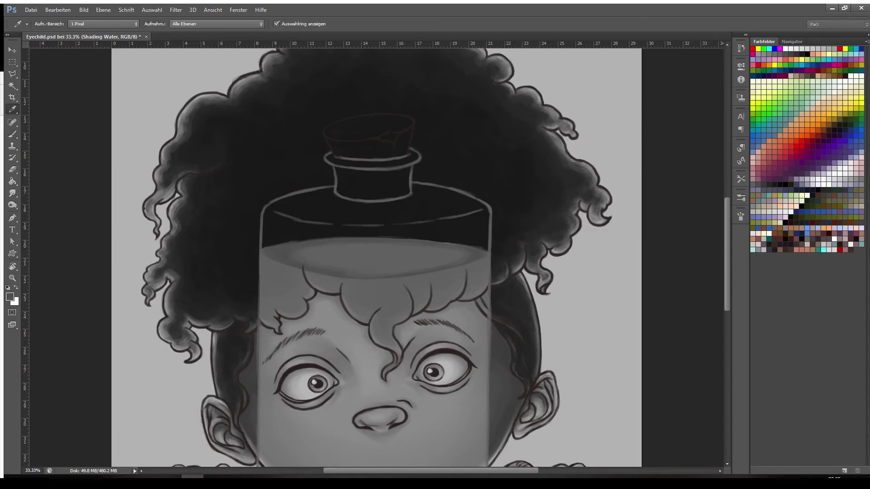
# Blend the water surface's shading with greys sampled from the picture, using a 25 to 35 px brush
pyautogui.press('[')
pyautogui.press('[')
pyautogui.press('[')
pyautogui.keyDown('alt'); pyautogui.click(326, 272); pyautogui.keyUp('alt')
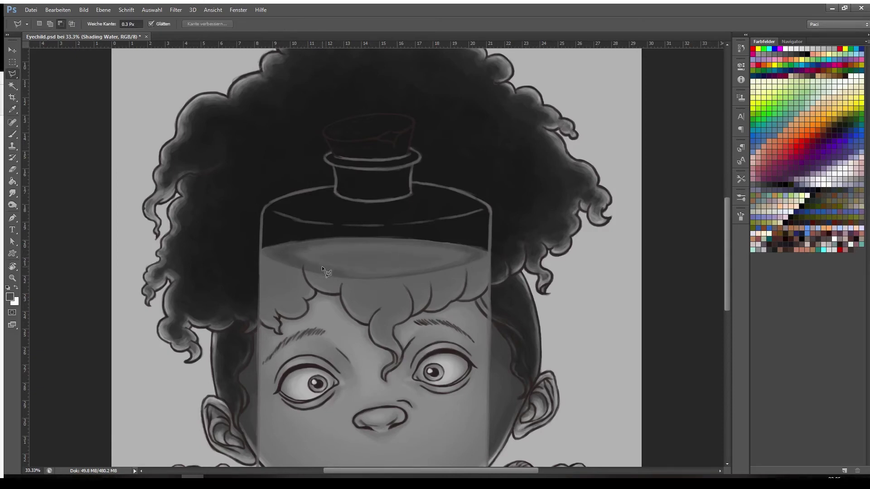
pyautogui.moveTo(327, 271); pyautogui.dragTo(432, 272)
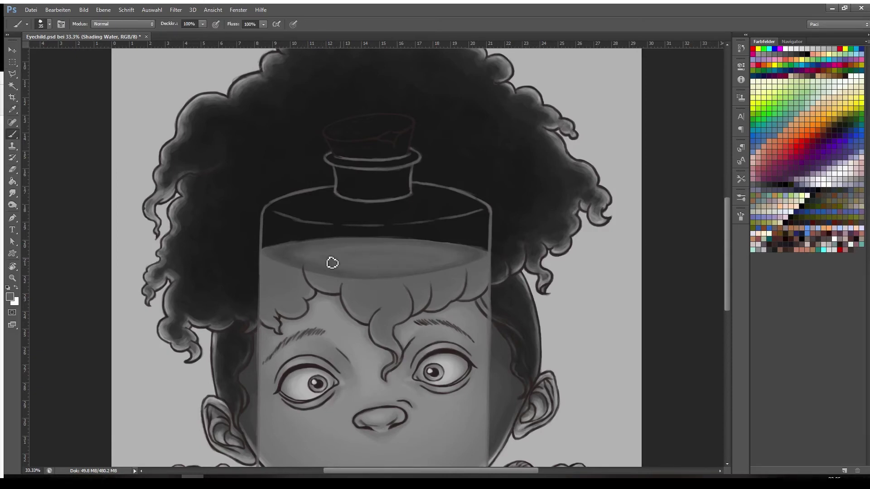
pyautogui.keyDown('alt'); pyautogui.click(415, 269); pyautogui.keyUp('alt')
pyautogui.press('[')
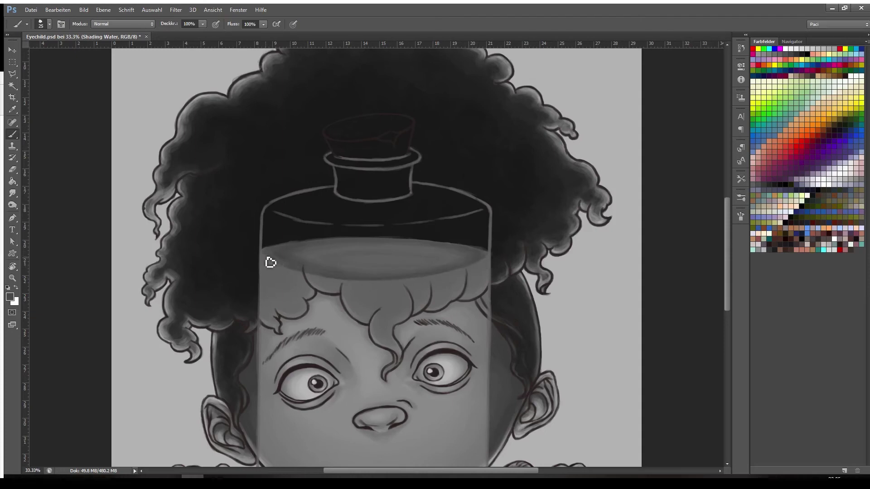
pyautogui.keyDown('alt'); pyautogui.click(484, 266); pyautogui.keyUp('alt')
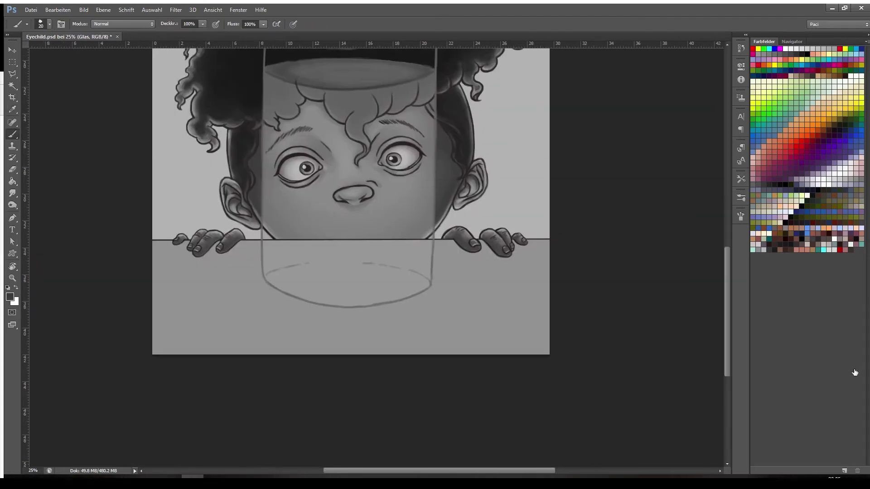
# Draw an inner contour line along the bottle's base and adjoining side wall on a new layer, using a grey sampled from the picture
pyautogui.click(788, 345)
pyautogui.click(50, 85)
pyautogui.hotkey('ctrl', '+')
pyautogui.hotkey('ctrl', '+')
pyautogui.hotkey('ctrl', '+')
pyautogui.keyDown('alt'); pyautogui.click(146, 354); pyautogui.keyUp('alt')
pyautogui.hotkey('ctrl', '-')
pyautogui.moveTo(161, 268)
pyautogui.mouseDown()
pyautogui.moveTo(162, 292)
pyautogui.moveTo(254, 338)
pyautogui.moveTo(489, 304)
pyautogui.moveTo(336, 372)
pyautogui.mouseUp()
pyautogui.press('e')
pyautogui.press('b')
pyautogui.press('r')
pyautogui.moveTo(174, 164); pyautogui.dragTo(635, 77)
pyautogui.press('e')
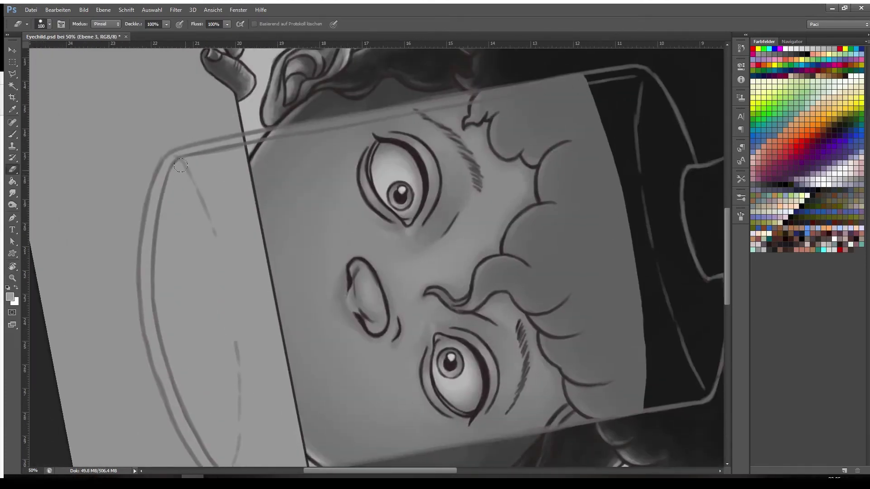
pyautogui.moveTo(198, 153); pyautogui.dragTo(245, 147)
# Draw the inner contour along the bottle's opposite side wall with a 35 px brush and merge the lines into the layer below
pyautogui.press('r')
pyautogui.moveTo(194, 283)
pyautogui.mouseDown()
pyautogui.moveTo(557, 207)
pyautogui.moveTo(543, 109)
pyautogui.mouseUp()
pyautogui.press('b')
pyautogui.moveTo(388, 135); pyautogui.dragTo(545, 93)
pyautogui.press('e')
pyautogui.press('b')
pyautogui.moveTo(253, 167); pyautogui.dragTo(347, 142)
pyautogui.moveTo(254, 176); pyautogui.dragTo(408, 132)
pyautogui.moveTo(266, 163); pyautogui.dragTo(408, 131)
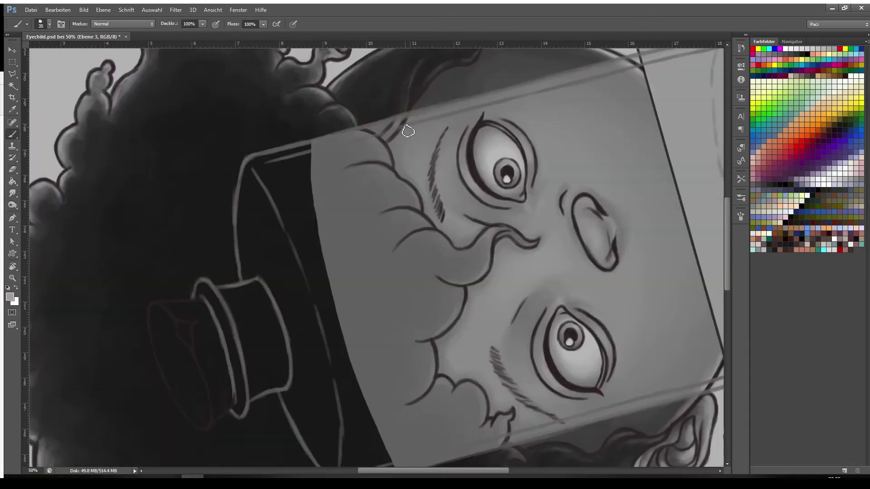
pyautogui.hotkey('ctrl', 'e')
# Draw inner contour lines along both shoulders of the bottle on a new layer, erasing the overshooting ends
pyautogui.press('e')
pyautogui.hotkey('ctrl', 'shift', 'alt', 'n')
pyautogui.press('b')
pyautogui.press('r')
pyautogui.press('Escape')
pyautogui.press('b')
pyautogui.press('e')
pyautogui.press('b')
pyautogui.moveTo(186, 157); pyautogui.dragTo(267, 136)
pyautogui.moveTo(393, 129); pyautogui.dragTo(490, 157)
pyautogui.press('e')
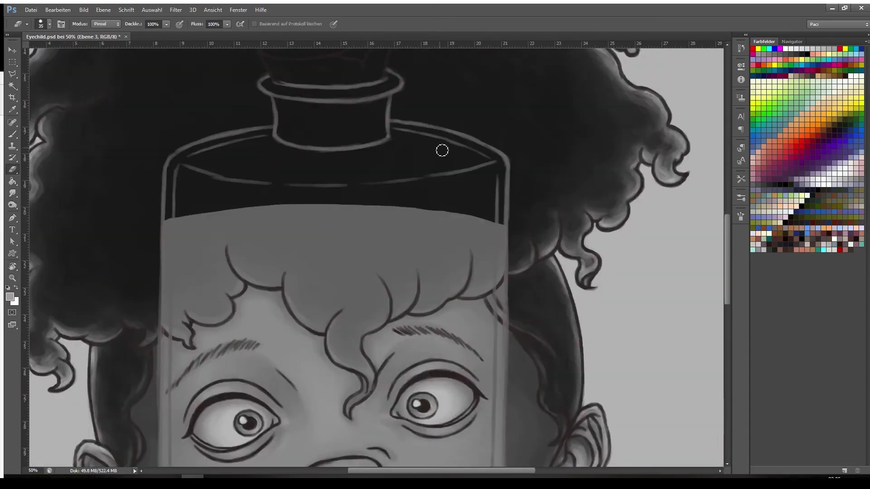
# Draw inner glass lines on both sides of the bottleneck and merge them into layer Glas
pyautogui.press('b')
pyautogui.moveTo(286, 131); pyautogui.dragTo(284, 137)
pyautogui.moveTo(381, 98); pyautogui.dragTo(381, 137)
pyautogui.press('e')
pyautogui.hotkey('ctrl', 'e')
pyautogui.moveTo(270, 72); pyautogui.dragTo(257, 130)
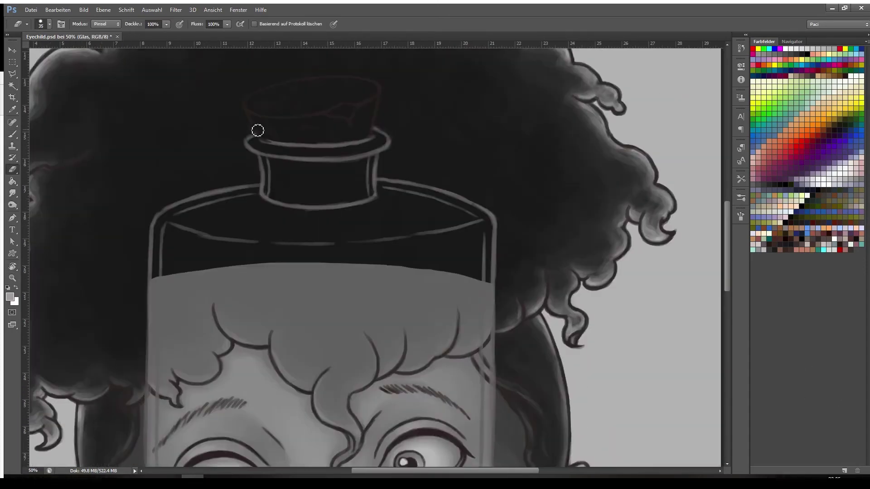
# Draw the curved back edge of the bottle's inner floor on a new layer, clean it up, and merge it into layer Glas
pyautogui.moveTo(680, 334); pyautogui.dragTo(698, 59)
pyautogui.hotkey('ctrl', 'shift', 'alt', 'n')
pyautogui.press('b')
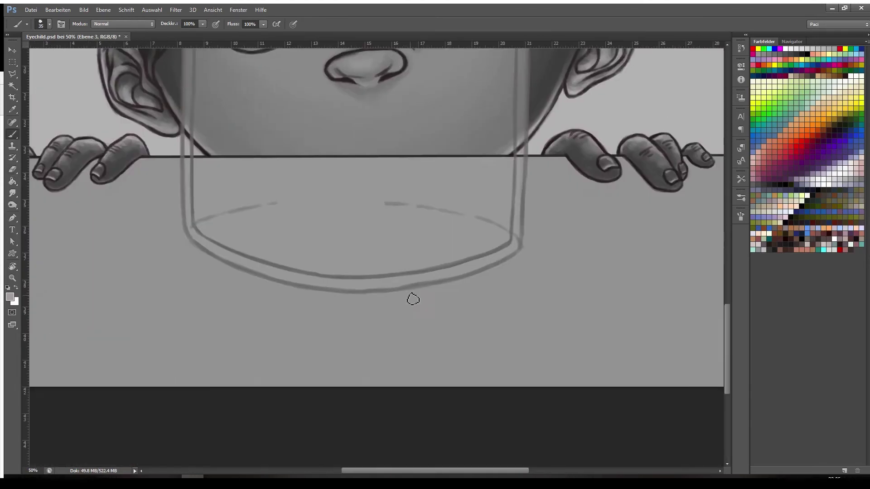
pyautogui.moveTo(195, 217)
pyautogui.mouseDown()
pyautogui.moveTo(336, 197)
pyautogui.moveTo(422, 195)
pyautogui.mouseUp()
pyautogui.moveTo(436, 198); pyautogui.dragTo(511, 221)
pyautogui.press('e')
pyautogui.press('b')
pyautogui.moveTo(265, 199)
pyautogui.mouseDown()
pyautogui.moveTo(436, 198)
pyautogui.moveTo(482, 213)
pyautogui.mouseUp()
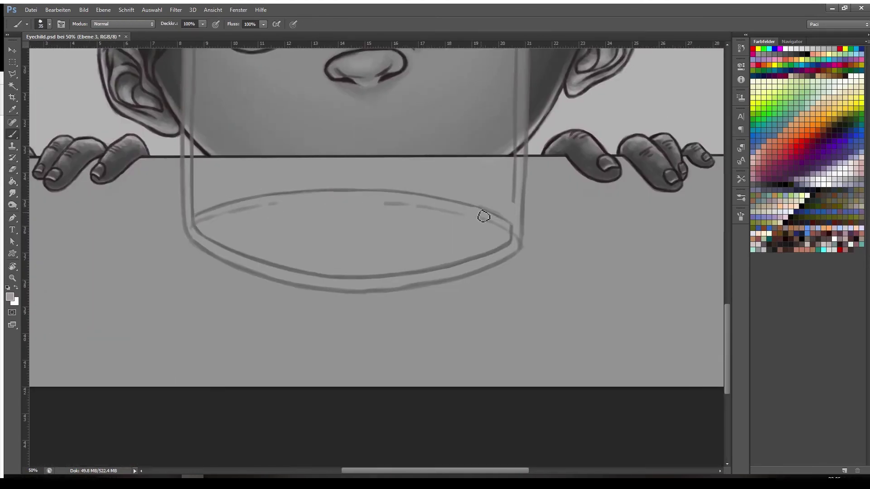
pyautogui.press('e')
pyautogui.hotkey('ctrl', '-')
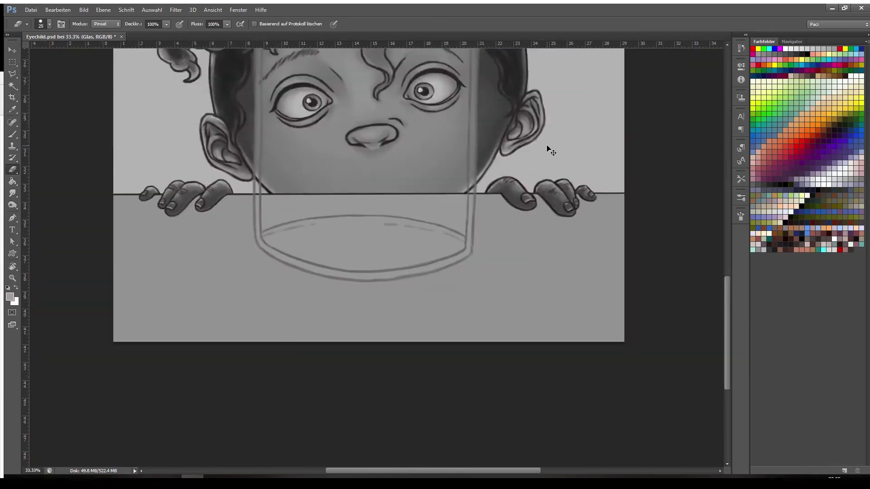
# Erase the grey water tone between the inner and outer glass walls on layer Grundkontrast Wasser
pyautogui.scroll(6, 552, 150)
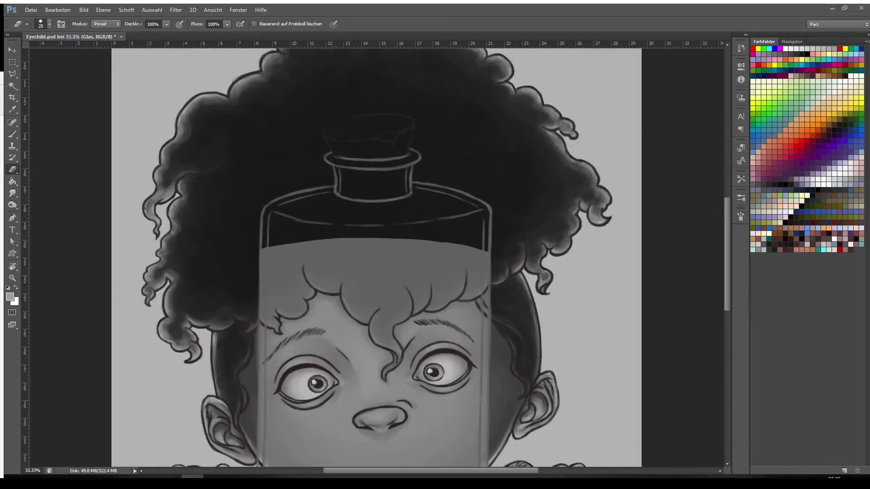
pyautogui.press('space')
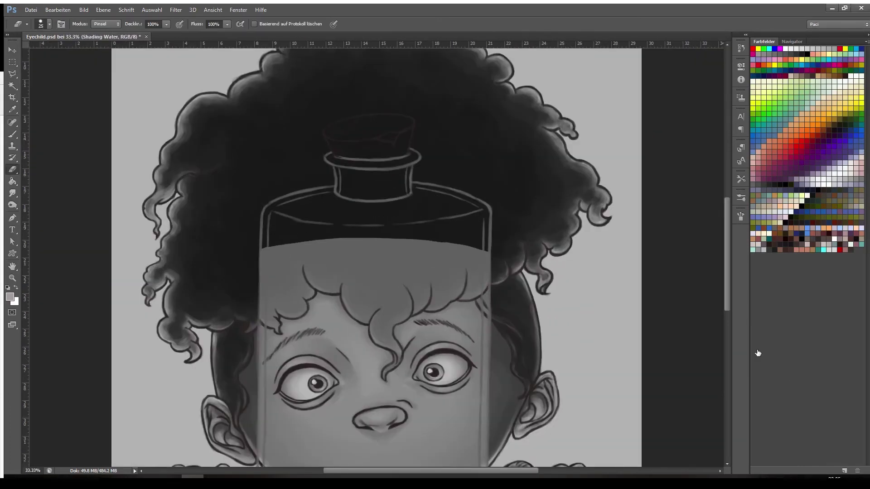
pyautogui.scroll(-3, 363, 233)
pyautogui.press('r')
pyautogui.moveTo(273, 275); pyautogui.dragTo(348, 156)
pyautogui.press('e')
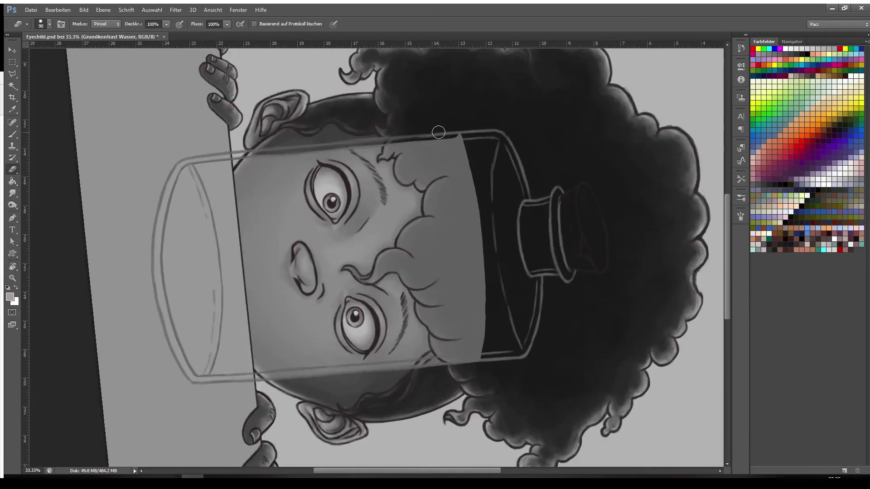
pyautogui.moveTo(257, 382); pyautogui.dragTo(462, 367)
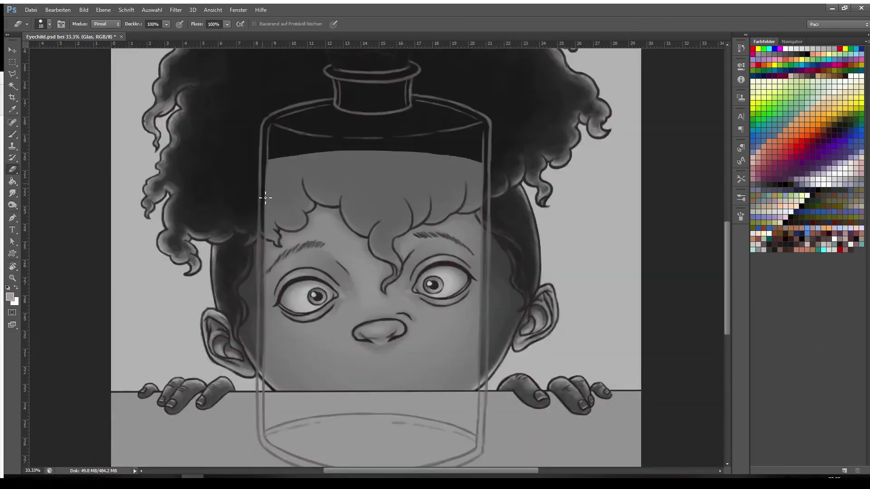
# Narrow the water surface's ellipse on layer Shading Water to fit between the bottle's inner glass walls
pyautogui.press('b')
pyautogui.hotkey('ctrl', 't')
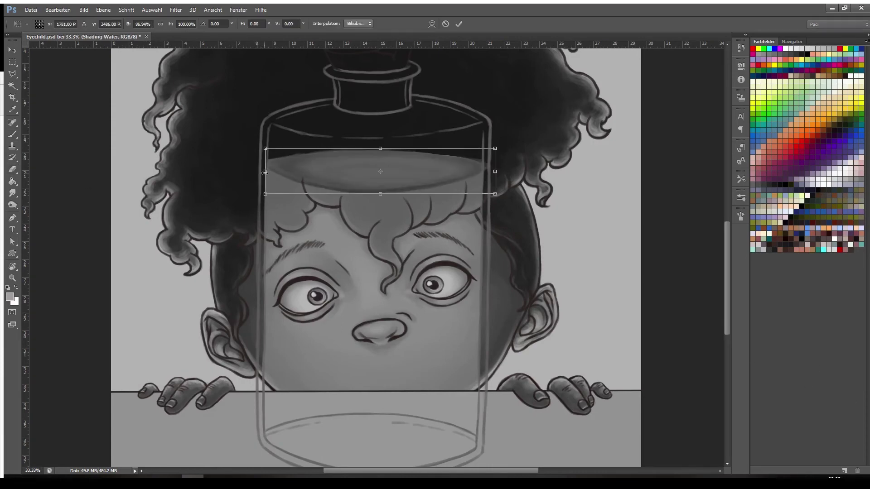
pyautogui.moveTo(272, 175); pyautogui.dragTo(268, 175)
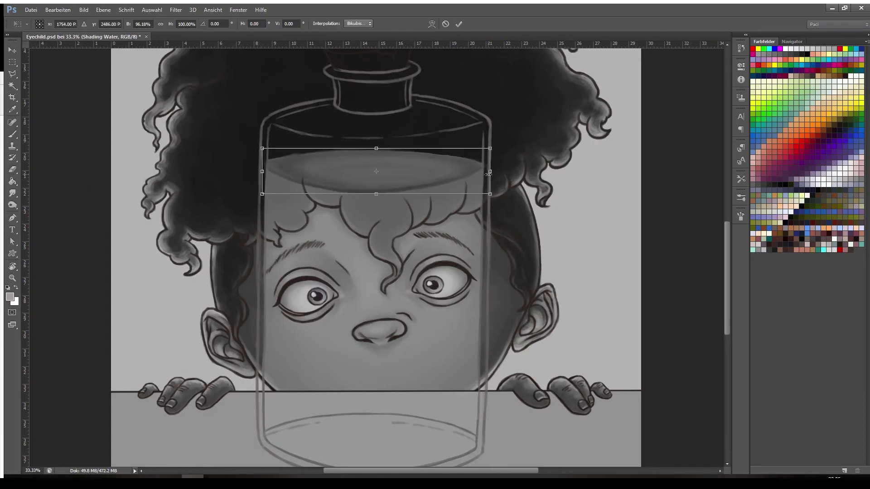
pyautogui.press('Return')
# Shade the bottle's inner floor in a darker grey on layer Shading Water with a 100 to 125 px brush
pyautogui.press('e')
pyautogui.press('b')
pyautogui.moveTo(276, 304)
pyautogui.mouseDown()
pyautogui.moveTo(262, 275)
pyautogui.moveTo(267, 253)
pyautogui.mouseUp()
pyautogui.moveTo(290, 388)
pyautogui.mouseDown()
pyautogui.moveTo(383, 413)
pyautogui.moveTo(453, 365)
pyautogui.mouseUp()
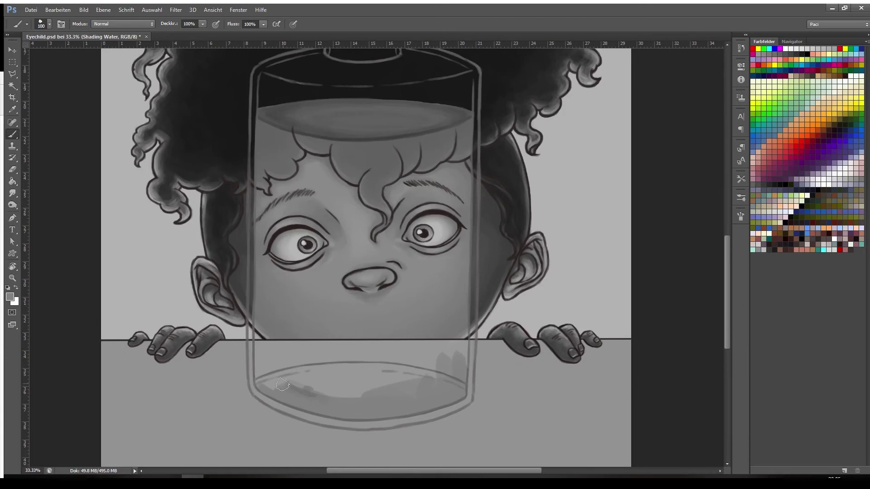
pyautogui.moveTo(282, 385); pyautogui.dragTo(390, 385)
pyautogui.press('r')
pyautogui.moveTo(381, 385); pyautogui.dragTo(256, 299)
pyautogui.moveTo(226, 195); pyautogui.dragTo(285, 342)
pyautogui.press(']')
pyautogui.moveTo(267, 170); pyautogui.dragTo(303, 365)
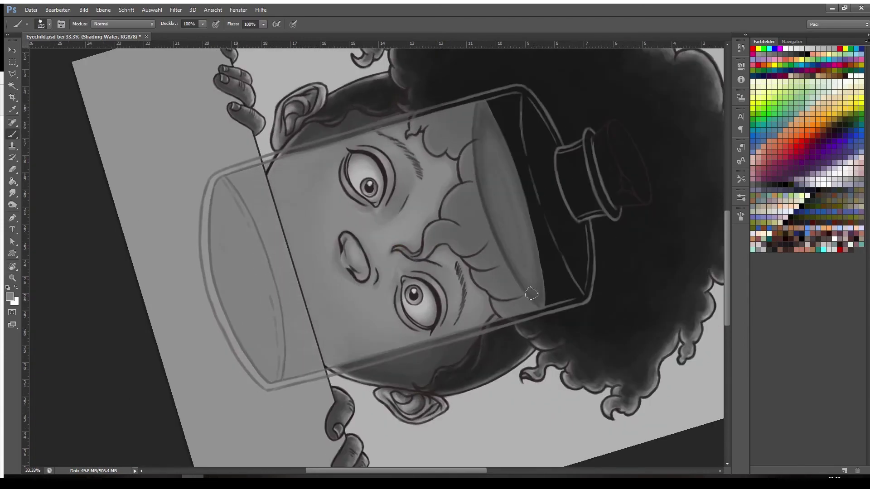
# Even out the floor ellipse's grey and extend the shading up the side of the water with a 125 px brush
pyautogui.press('e')
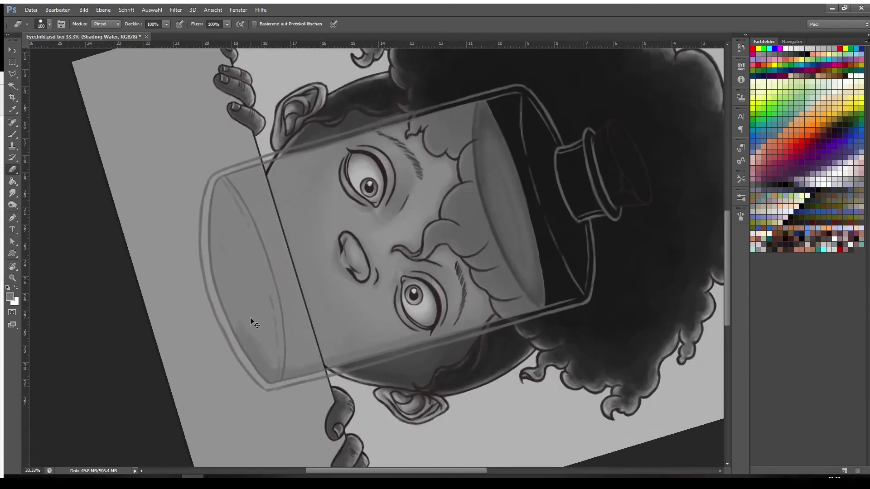
pyautogui.press('b')
pyautogui.moveTo(272, 345)
pyautogui.mouseDown()
pyautogui.moveTo(218, 204)
pyautogui.moveTo(272, 335)
pyautogui.mouseUp()
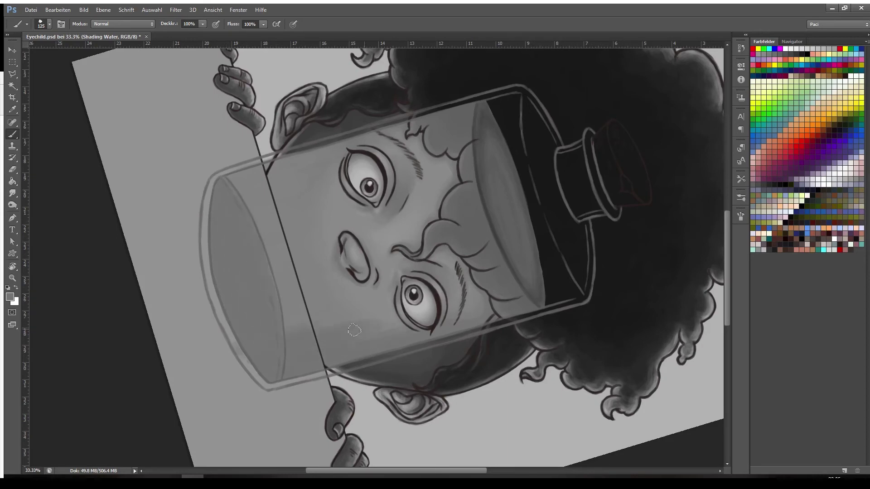
pyautogui.press('[')
pyautogui.moveTo(354, 331)
pyautogui.mouseDown()
pyautogui.moveTo(232, 277)
pyautogui.moveTo(273, 177)
pyautogui.moveTo(343, 323)
pyautogui.mouseUp()
pyautogui.press('r')
pyautogui.moveTo(30, 239); pyautogui.dragTo(30, 283)
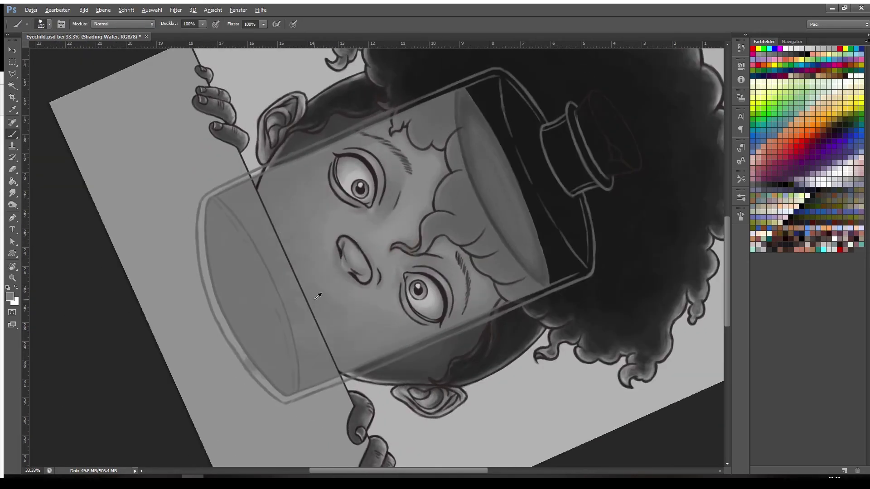
# Darken the whole water area below the table edge with a brush enlarged to 175 px and greys sampled from the picture
pyautogui.press('[')
pyautogui.press('[')
pyautogui.press('[')
pyautogui.moveTo(233, 302)
pyautogui.mouseDown()
pyautogui.moveTo(280, 383)
pyautogui.moveTo(398, 353)
pyautogui.moveTo(235, 281)
pyautogui.moveTo(218, 206)
pyautogui.moveTo(254, 226)
pyautogui.moveTo(313, 348)
pyautogui.moveTo(271, 198)
pyautogui.mouseUp()
pyautogui.press(']')
pyautogui.press(']')
pyautogui.press(']')
pyautogui.press(']')
pyautogui.press(']')
pyautogui.press(']')
pyautogui.press(']')
pyautogui.moveTo(263, 236); pyautogui.dragTo(270, 288)
pyautogui.keyDown('alt'); pyautogui.click(305, 254); pyautogui.keyUp('alt')
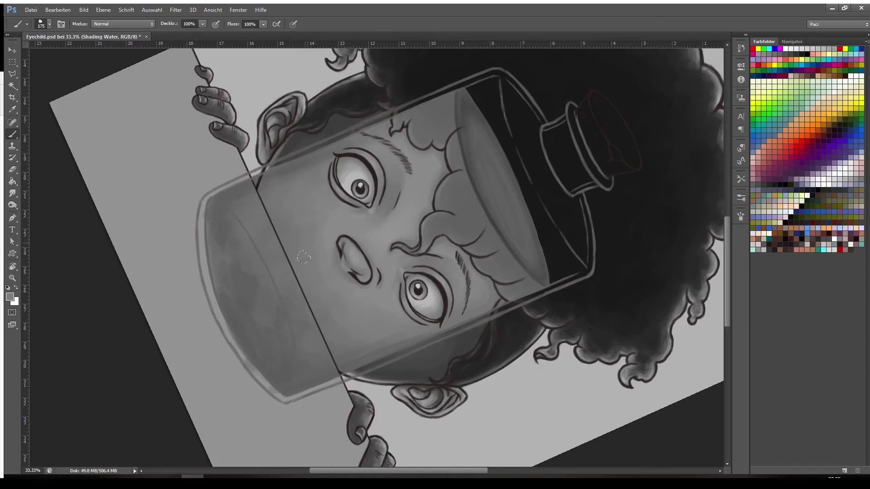
# Smooth the grey shading across the lower water and chin area, enlarging the brush to 300 px
pyautogui.press('r')
pyautogui.press('Escape')
pyautogui.moveTo(284, 385); pyautogui.dragTo(278, 322)
pyautogui.press('b')
pyautogui.press('[')
pyautogui.moveTo(273, 277); pyautogui.dragTo(324, 309)
pyautogui.press(']')
pyautogui.press(']')
pyautogui.press(']')
pyautogui.press(']')
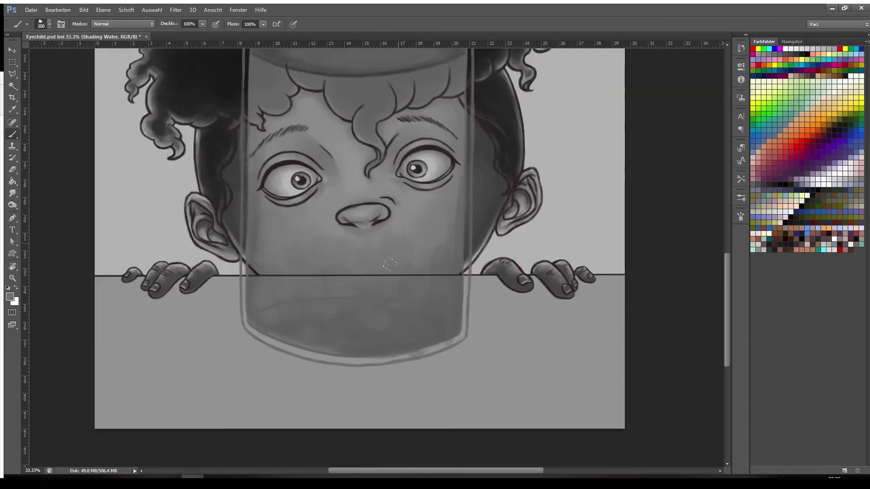
# Paint a darker grey over the centre of the bottle's floor and along one inner wall with a 70 px brush
pyautogui.keyDown('alt'); pyautogui.click(345, 325); pyautogui.keyUp('alt')
pyautogui.press('[')
pyautogui.press('[')
pyautogui.press('[')
pyautogui.press('[')
pyautogui.moveTo(385, 324)
pyautogui.mouseDown()
pyautogui.moveTo(277, 324)
pyautogui.moveTo(254, 197)
pyautogui.mouseUp()
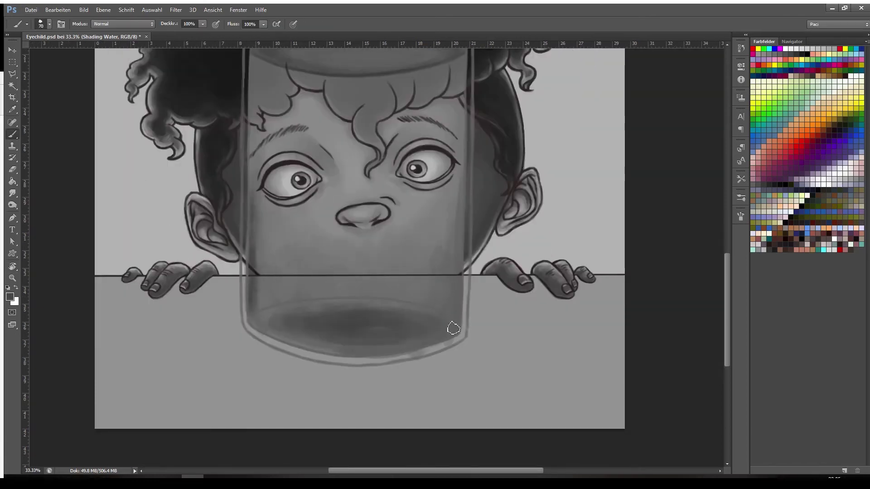
# Add dark shading up both sides of the water, from the bottle's floor to beside the child's cheeks
pyautogui.press('[')
pyautogui.moveTo(452, 329); pyautogui.dragTo(454, 223)
pyautogui.moveTo(449, 226)
pyautogui.mouseDown()
pyautogui.moveTo(431, 324)
pyautogui.moveTo(419, 290)
pyautogui.mouseUp()
pyautogui.moveTo(261, 284); pyautogui.dragTo(290, 317)
pyautogui.moveTo(272, 240)
pyautogui.mouseDown()
pyautogui.moveTo(309, 293)
pyautogui.moveTo(328, 287)
pyautogui.mouseUp()
pyautogui.moveTo(272, 227); pyautogui.dragTo(280, 284)
pyautogui.press(']')
pyautogui.moveTo(281, 318); pyautogui.dragTo(312, 335)
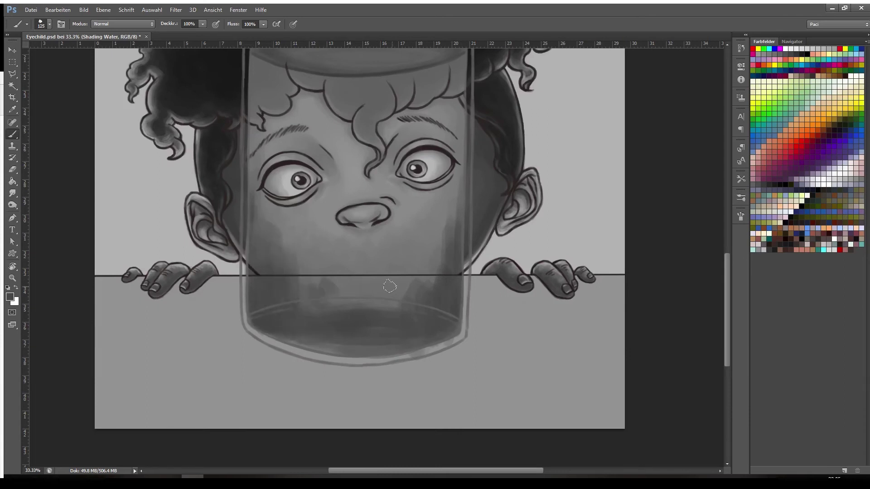
# Deepen the floor ellipse and the side shadows above it with broader dark strokes using a 125 px brush
pyautogui.moveTo(428, 285); pyautogui.dragTo(438, 251)
pyautogui.moveTo(321, 307); pyautogui.dragTo(435, 314)
pyautogui.press(']')
pyautogui.press(']')
pyautogui.moveTo(260, 317)
pyautogui.mouseDown()
pyautogui.moveTo(275, 330)
pyautogui.moveTo(292, 320)
pyautogui.mouseUp()
pyautogui.moveTo(444, 324)
pyautogui.mouseDown()
pyautogui.moveTo(426, 322)
pyautogui.moveTo(433, 283)
pyautogui.mouseUp()
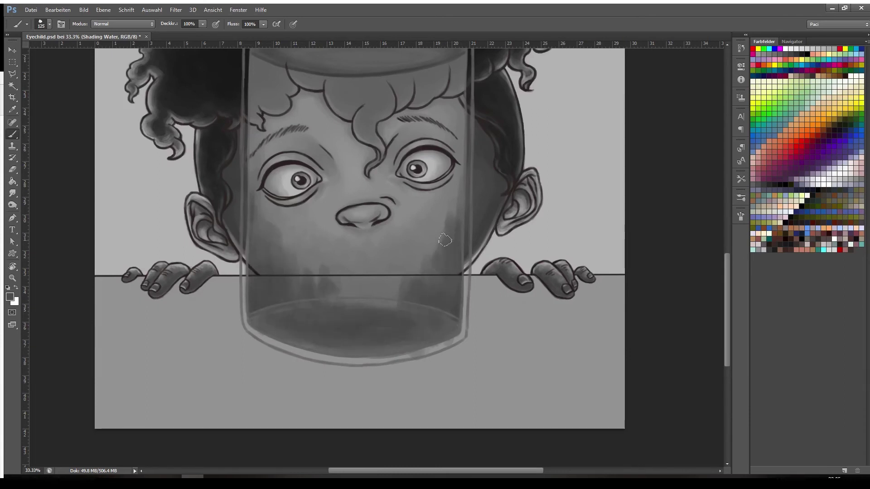
# Blend the side shadows into the water and lower face with sampled greys, using a 90 to 175 px brush
pyautogui.press('r')
pyautogui.moveTo(449, 226); pyautogui.dragTo(437, 324)
pyautogui.moveTo(445, 316); pyautogui.dragTo(552, 285)
pyautogui.moveTo(491, 105); pyautogui.dragTo(364, 145)
pyautogui.keyDown('alt'); pyautogui.click(379, 152); pyautogui.keyUp('alt')
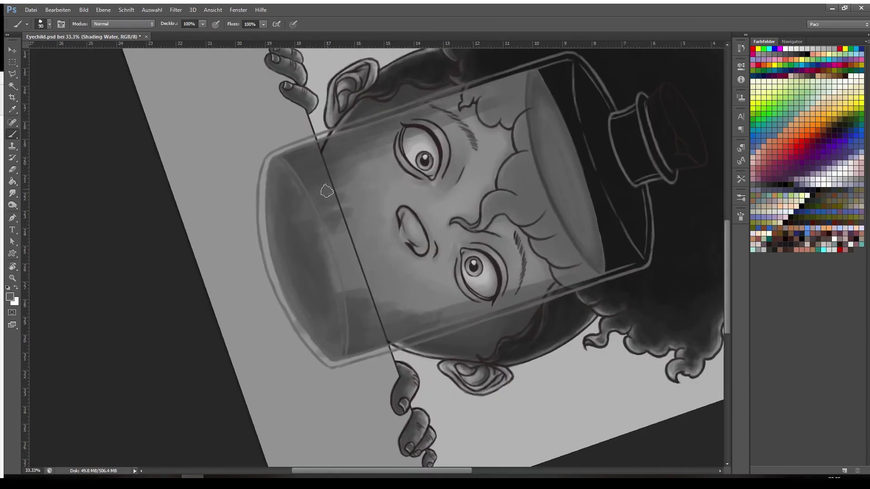
pyautogui.moveTo(355, 205); pyautogui.dragTo(333, 236)
pyautogui.moveTo(375, 304); pyautogui.dragTo(464, 297)
pyautogui.keyDown('alt'); pyautogui.click(336, 240); pyautogui.keyUp('alt')
pyautogui.moveTo(354, 284); pyautogui.dragTo(360, 288)
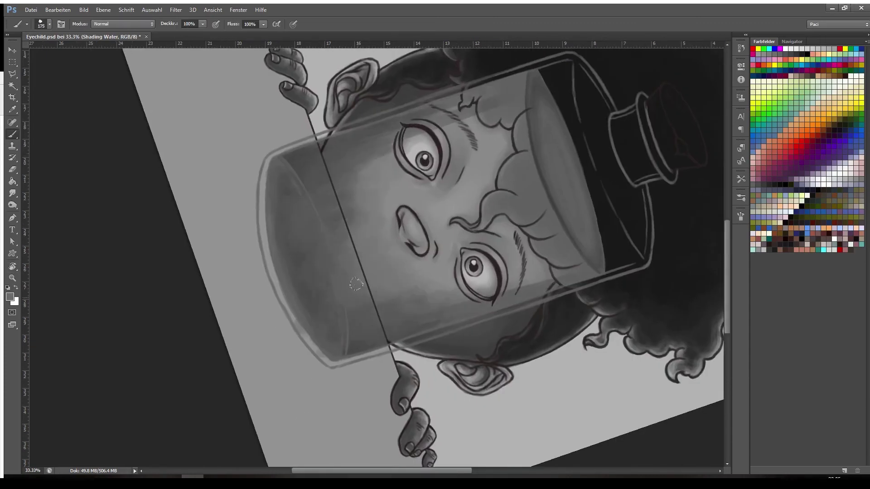
# Soften the shading transitions on the lower face and along the water's side with a 125 to 175 px brush
pyautogui.press('r')
pyautogui.press('Escape')
pyautogui.press('z')
pyautogui.press('b')
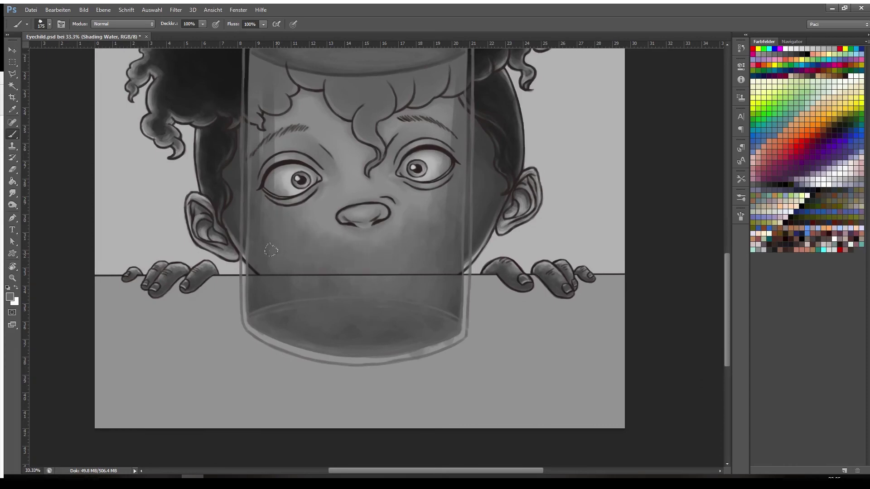
pyautogui.press(']')
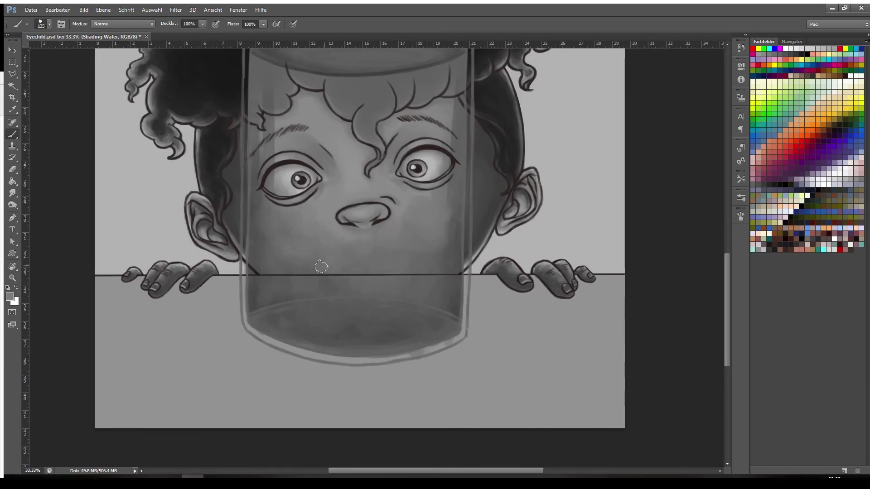
pyautogui.moveTo(452, 186); pyautogui.dragTo(438, 256)
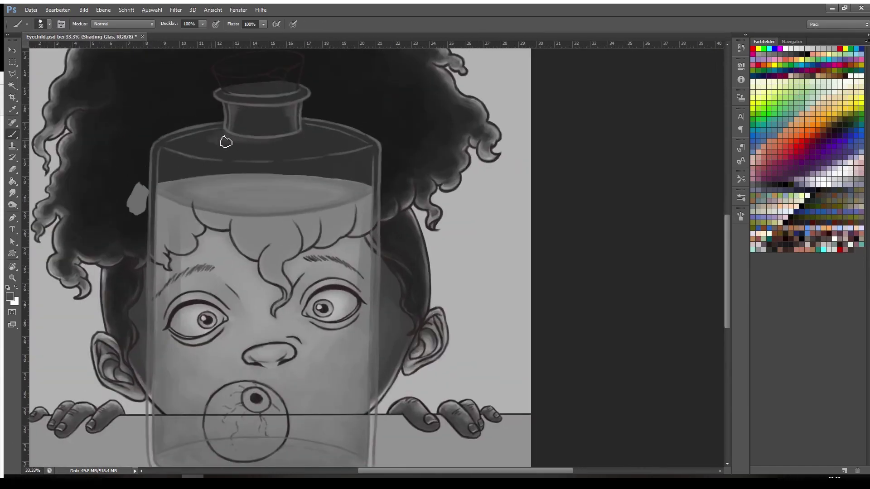
# Shade the bottle's shoulders and the inner edges of its floor in darker grey on layer Shading Glas with a 45 px brush
pyautogui.moveTo(168, 150)
pyautogui.mouseDown()
pyautogui.moveTo(311, 124)
pyautogui.moveTo(366, 145)
pyautogui.mouseUp()
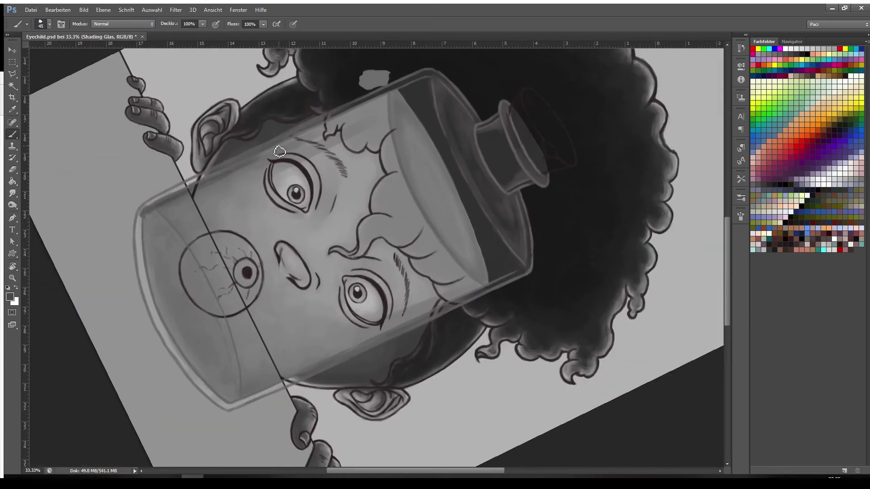
pyautogui.press('[')
pyautogui.press('[')
pyautogui.moveTo(145, 217)
pyautogui.mouseDown()
pyautogui.moveTo(184, 343)
pyautogui.moveTo(232, 402)
pyautogui.mouseUp()
pyautogui.moveTo(238, 397); pyautogui.dragTo(229, 349)
pyautogui.moveTo(154, 208); pyautogui.dragTo(228, 333)
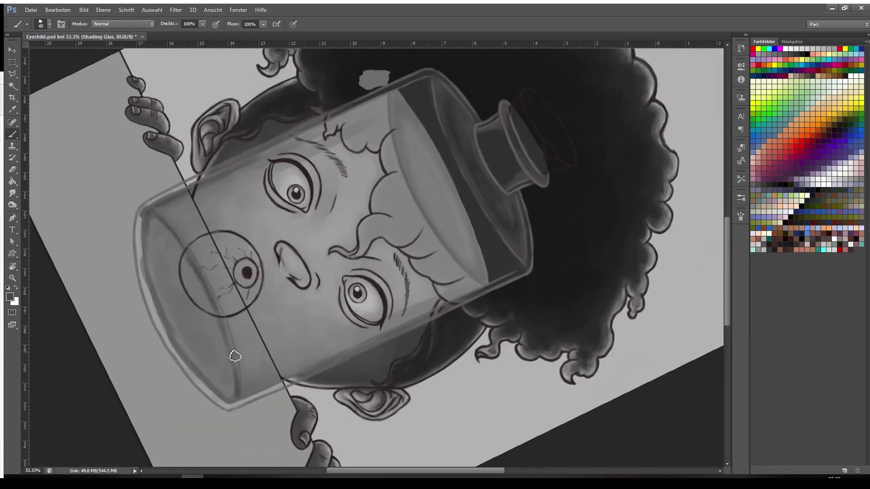
# Darken the thick glass rim around the bottle's base and its inner corner with a 50 px brush
pyautogui.press(']')
pyautogui.moveTo(134, 233)
pyautogui.mouseDown()
pyautogui.moveTo(152, 294)
pyautogui.moveTo(285, 397)
pyautogui.mouseUp()
pyautogui.moveTo(157, 190)
pyautogui.mouseDown()
pyautogui.moveTo(145, 233)
pyautogui.moveTo(165, 249)
pyautogui.mouseUp()
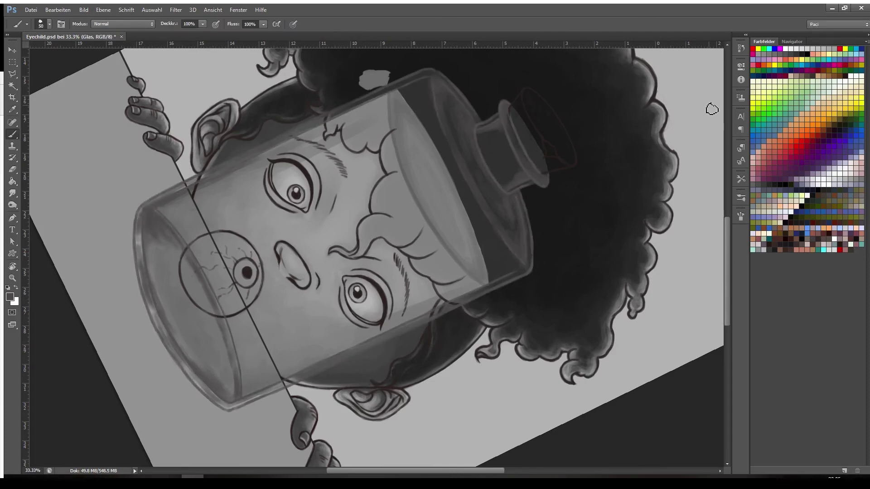
# Try darker strokes inside the bottle's base on layer Glas, undo them, and return to layer Shading Glas with a 30 px brush
pyautogui.moveTo(238, 403); pyautogui.dragTo(186, 347)
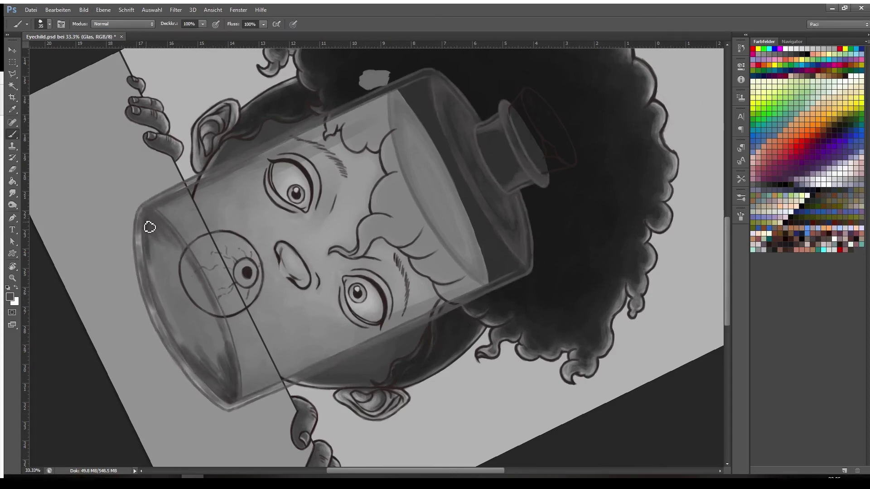
pyautogui.press('[')
pyautogui.press('[')
pyautogui.press('[')
pyautogui.press('[')
pyautogui.press('[')
pyautogui.hotkey('alt', ']')
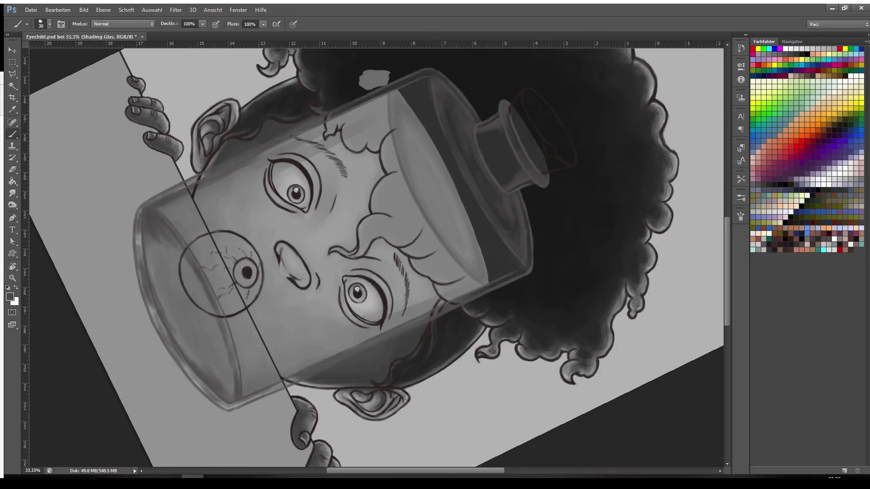
# Darken the inside of the bottle's base and its curved outer edge on layer Shading Glas, enlarging the brush for the broad strokes
pyautogui.press('[')
pyautogui.moveTo(162, 238)
pyautogui.mouseDown()
pyautogui.moveTo(151, 252)
pyautogui.moveTo(136, 249)
pyautogui.moveTo(217, 403)
pyautogui.mouseUp()
pyautogui.press(']')
pyautogui.press(']')
pyautogui.press(']')
pyautogui.press(']')
pyautogui.press(']')
pyautogui.press(']')
pyautogui.keyDown('alt'); pyautogui.click(157, 255); pyautogui.keyUp('alt')
pyautogui.moveTo(156, 256)
pyautogui.mouseDown()
pyautogui.moveTo(188, 332)
pyautogui.moveTo(211, 305)
pyautogui.moveTo(164, 239)
pyautogui.moveTo(243, 387)
pyautogui.mouseUp()
# Paint a broad light streak down one side of the bottle on a new layer with a 200 px brush and erase its ends
pyautogui.hotkey('ctrl', 'shift', 'alt', 'n')
pyautogui.press('x')
pyautogui.moveTo(204, 367); pyautogui.dragTo(340, 297)
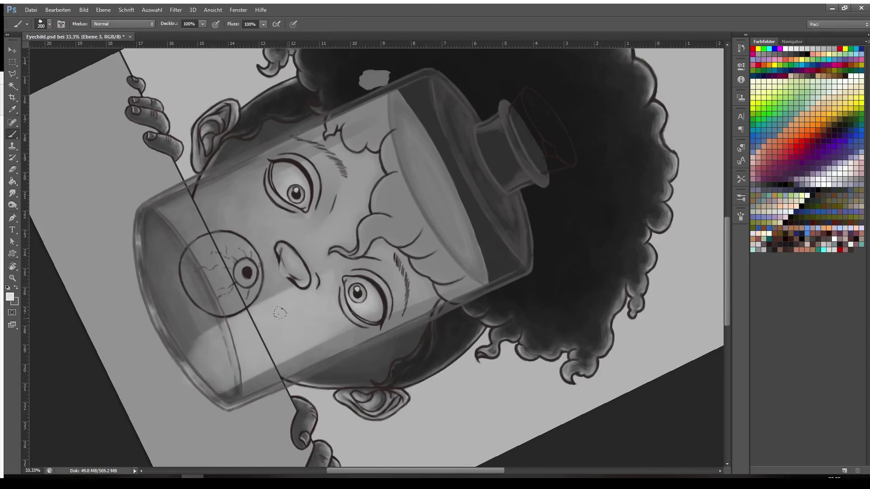
pyautogui.hotkey('ctrl', 'z')
pyautogui.hotkey('ctrl', '-')
pyautogui.moveTo(204, 353); pyautogui.dragTo(510, 229)
pyautogui.press('e')
pyautogui.moveTo(212, 327); pyautogui.dragTo(254, 366)
pyautogui.moveTo(456, 218); pyautogui.dragTo(490, 257)
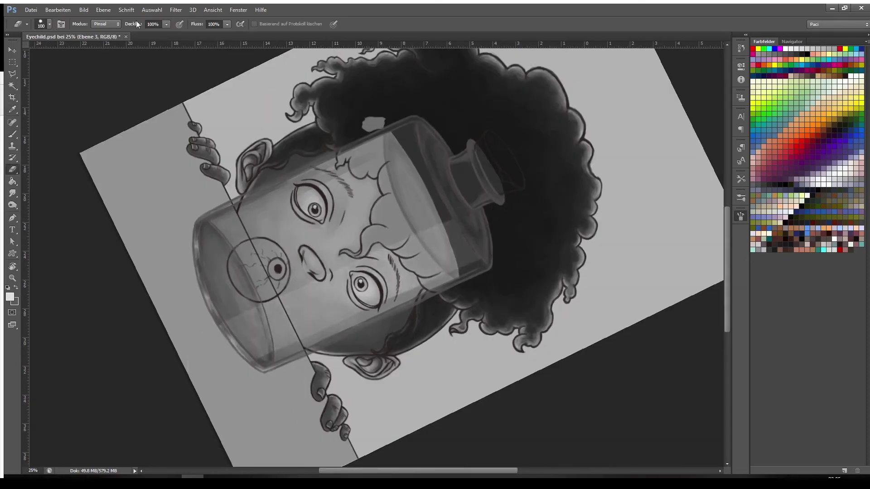
# Soften the first light streak with the eraser, add another on a new layer, and widen it to 137.5% with Free Transform
pyautogui.press('r')
pyautogui.press('e')
pyautogui.moveTo(443, 222)
pyautogui.mouseDown()
pyautogui.moveTo(281, 287)
pyautogui.moveTo(292, 245)
pyautogui.moveTo(345, 201)
pyautogui.mouseUp()
pyautogui.press('r')
pyautogui.press('Escape')
pyautogui.hotkey('ctrl', '-')
pyautogui.hotkey('ctrl', '-')
pyautogui.press('e')
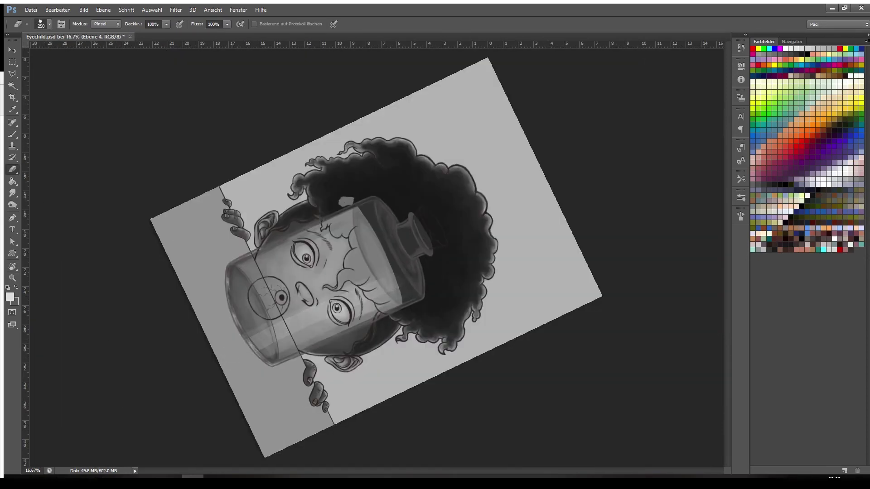
pyautogui.press('r')
pyautogui.press('Escape')
pyautogui.press('v')
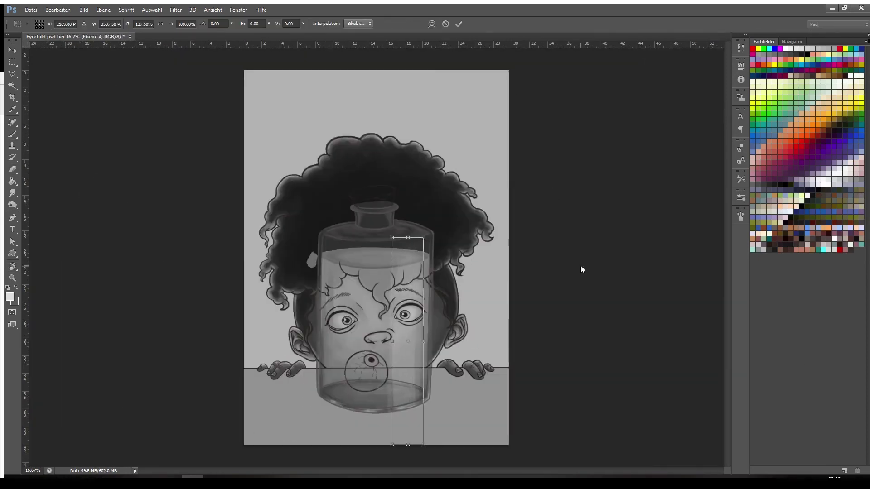
# Paint a light streak along the bottle's opposite side on layer Ebene 5 and bring it into Free Transform
pyautogui.press('r')
pyautogui.moveTo(449, 190); pyautogui.dragTo(471, 289)
pyautogui.press('b')
pyautogui.moveTo(218, 299); pyautogui.dragTo(360, 226)
pyautogui.hotkey('ctrl', 'z')
pyautogui.hotkey('ctrl', 'z')
pyautogui.press('r')
pyautogui.press('Escape')
pyautogui.press('v')
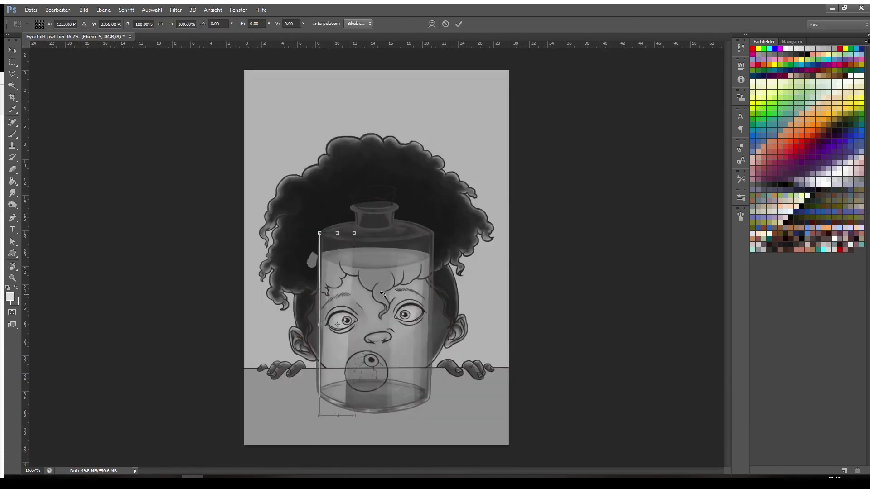
# Finish placing the opposite streak and gather the bottle's light streaks under the name Licht glas
pyautogui.press('b')
pyautogui.moveTo(313, 253); pyautogui.dragTo(311, 266)
pyautogui.hotkey('ctrl', 'z')
pyautogui.press('v')
pyautogui.moveTo(25, 207); pyautogui.dragTo(348, 208)
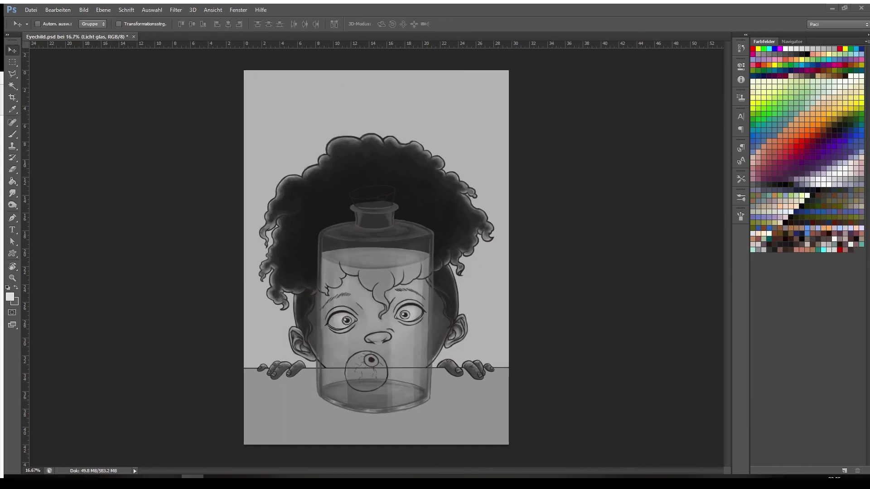
# Paint light reflections on the bottle's neck and lip on layer Ebene 3 with a 30 px brush, softening them with the eraser
pyautogui.hotkey('alt', '[')
pyautogui.hotkey('ctrl', '+')
pyautogui.press('b')
pyautogui.press('[')
pyautogui.moveTo(342, 183); pyautogui.dragTo(403, 184)
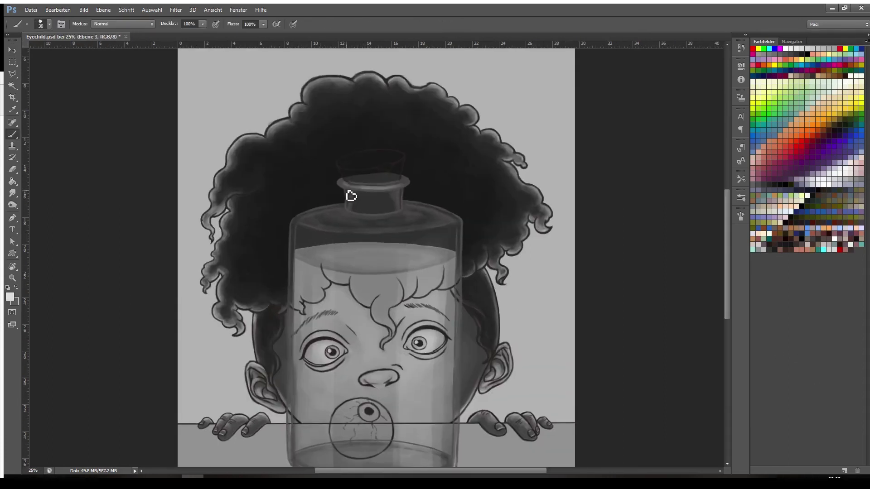
pyautogui.press('e')
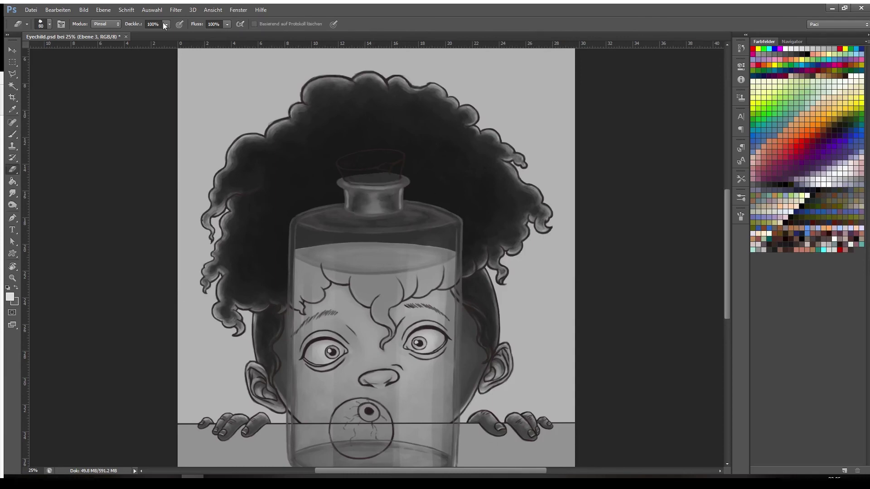
# Lighten the edges of the bottle's shoulders on layer Ebene 3 with a 35 px brush at 49% opacity
pyautogui.press('b')
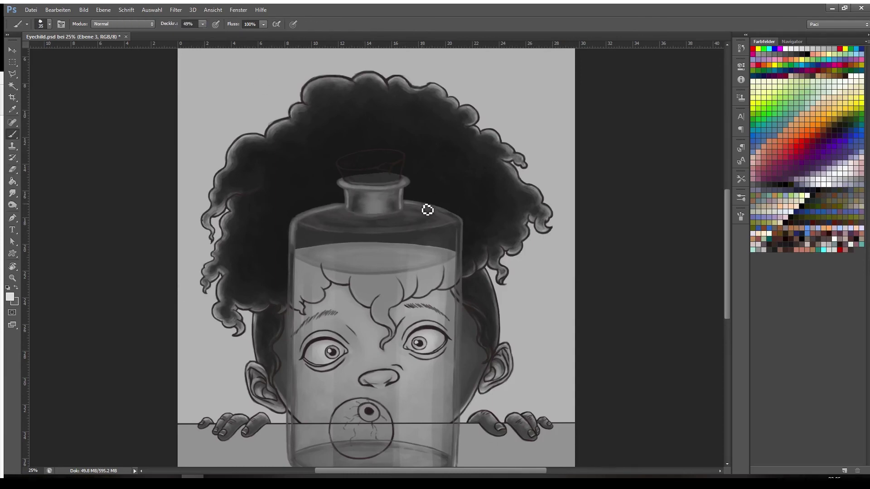
pyautogui.moveTo(428, 210); pyautogui.dragTo(458, 222)
pyautogui.moveTo(301, 231); pyautogui.dragTo(334, 239)
pyautogui.moveTo(458, 224); pyautogui.dragTo(422, 237)
pyautogui.press('r')
pyautogui.moveTo(281, 236); pyautogui.dragTo(349, 140)
pyautogui.press('e')
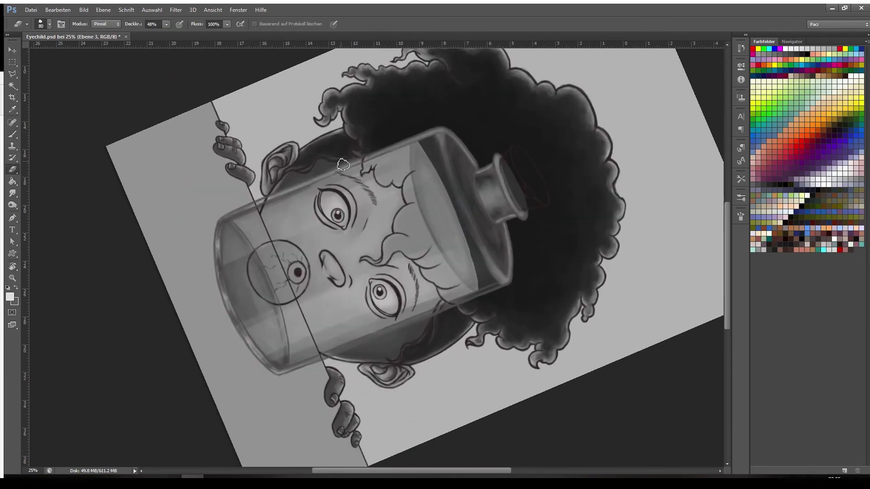
# Trace light edges along the bottle's long sides and brighten the glass between the shoulders and the water surface
pyautogui.press('b')
pyautogui.moveTo(250, 210)
pyautogui.mouseDown()
pyautogui.moveTo(223, 262)
pyautogui.moveTo(359, 349)
pyautogui.moveTo(497, 292)
pyautogui.mouseUp()
pyautogui.press(']')
pyautogui.moveTo(437, 140)
pyautogui.mouseDown()
pyautogui.moveTo(417, 165)
pyautogui.moveTo(421, 199)
pyautogui.mouseUp()
pyautogui.press(']')
pyautogui.press(']')
pyautogui.press(']')
pyautogui.press('r')
pyautogui.moveTo(430, 301)
pyautogui.mouseDown()
pyautogui.moveTo(437, 225)
pyautogui.moveTo(406, 196)
pyautogui.mouseUp()
pyautogui.press('b')
pyautogui.moveTo(361, 155)
pyautogui.mouseDown()
pyautogui.moveTo(328, 177)
pyautogui.moveTo(364, 198)
pyautogui.mouseUp()
# Brighten the top of the bottle's shoulders around the neck with a 50 px brush at 49% opacity
pyautogui.press('[')
pyautogui.press('[')
pyautogui.press('[')
pyautogui.press('[')
pyautogui.press('[')
pyautogui.press('[')
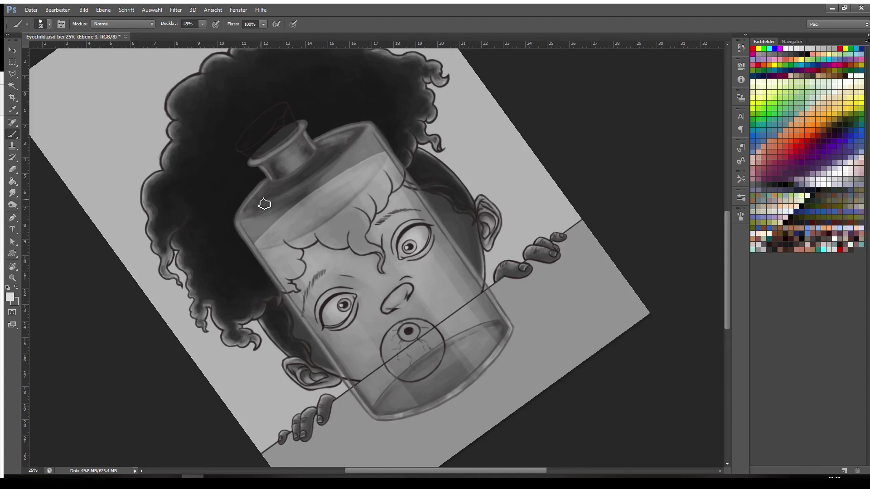
pyautogui.moveTo(265, 204)
pyautogui.mouseDown()
pyautogui.moveTo(330, 171)
pyautogui.moveTo(305, 184)
pyautogui.moveTo(317, 170)
pyautogui.mouseUp()
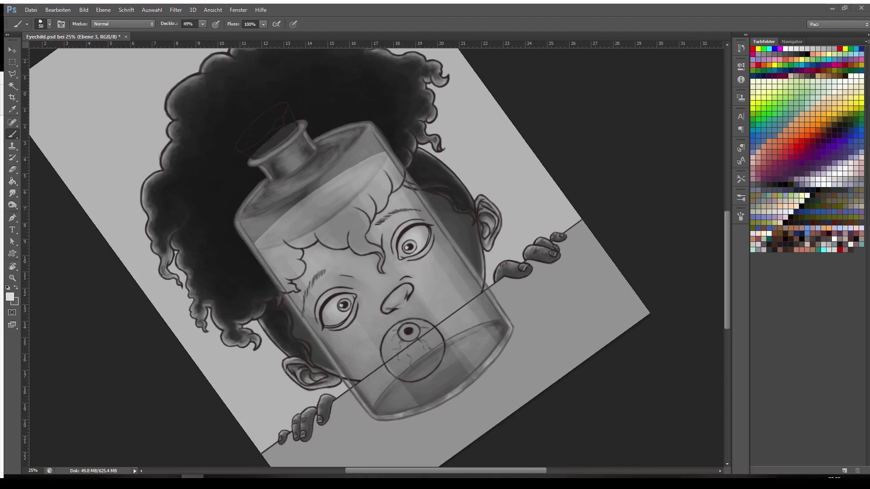
# Paint light contours along the rims of the bottle's base with a 45 px brush at 49% opacity
pyautogui.press('r')
pyautogui.moveTo(64, 348); pyautogui.dragTo(106, 77)
pyautogui.press(']')
pyautogui.press(']')
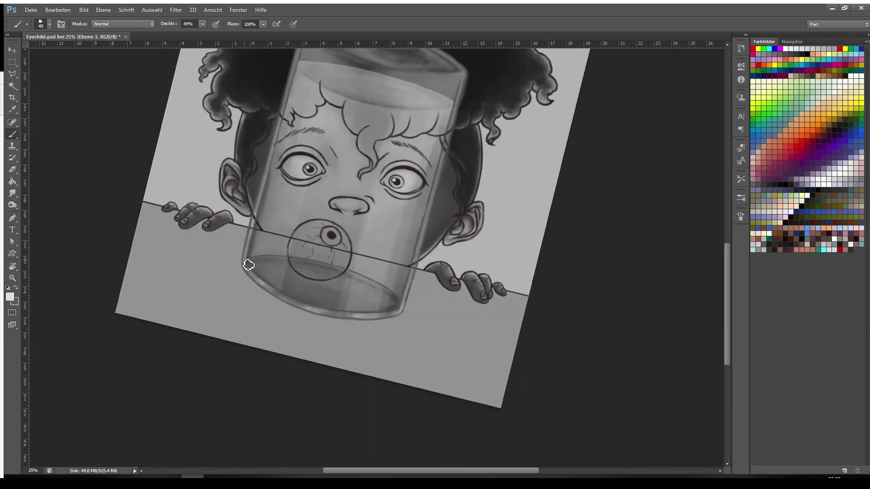
pyautogui.moveTo(249, 264)
pyautogui.mouseDown()
pyautogui.moveTo(308, 295)
pyautogui.moveTo(335, 290)
pyautogui.moveTo(334, 306)
pyautogui.mouseUp()
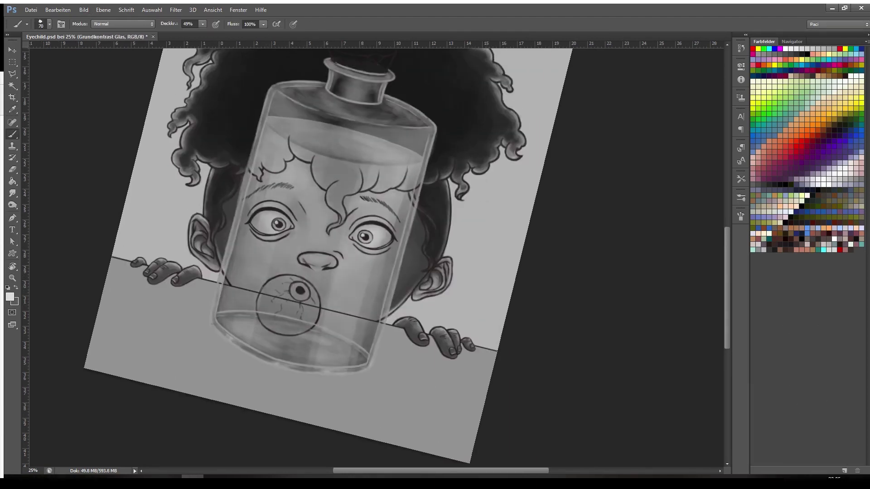
pyautogui.press('r')
pyautogui.press('Escape')
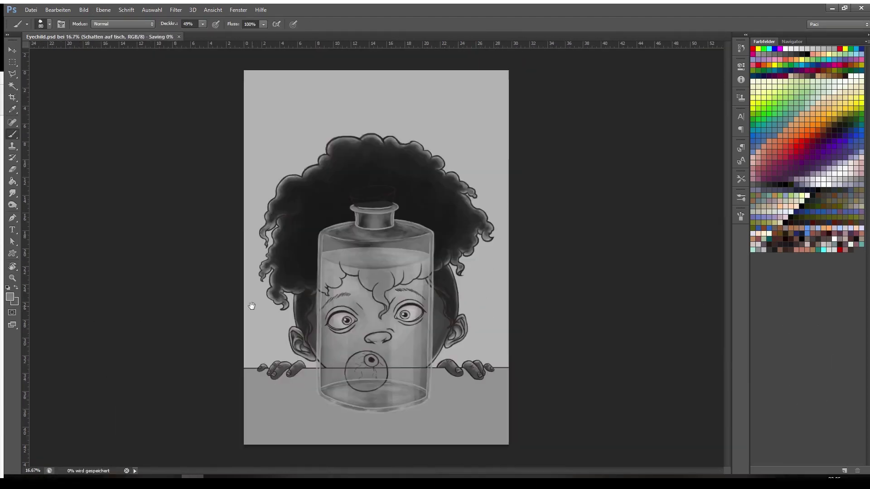
# Paint the bottle's cast shadow on the table in grey on layer Schatten auf tisch with a brush up to 200 px
pyautogui.moveTo(326, 412)
pyautogui.mouseDown()
pyautogui.moveTo(421, 408)
pyautogui.moveTo(424, 397)
pyautogui.moveTo(436, 423)
pyautogui.moveTo(319, 426)
pyautogui.mouseUp()
pyautogui.click(11, 298)
pyautogui.moveTo(376, 416); pyautogui.dragTo(424, 419)
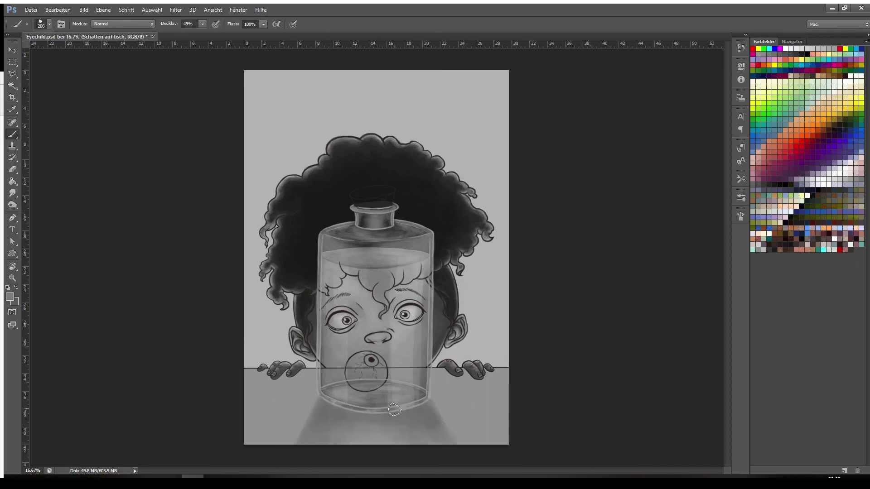
# Darken the edges of the table shadow in a deeper grey with a 100 px brush and save the file
pyautogui.press('[')
pyautogui.press('[')
pyautogui.press('[')
pyautogui.press(']')
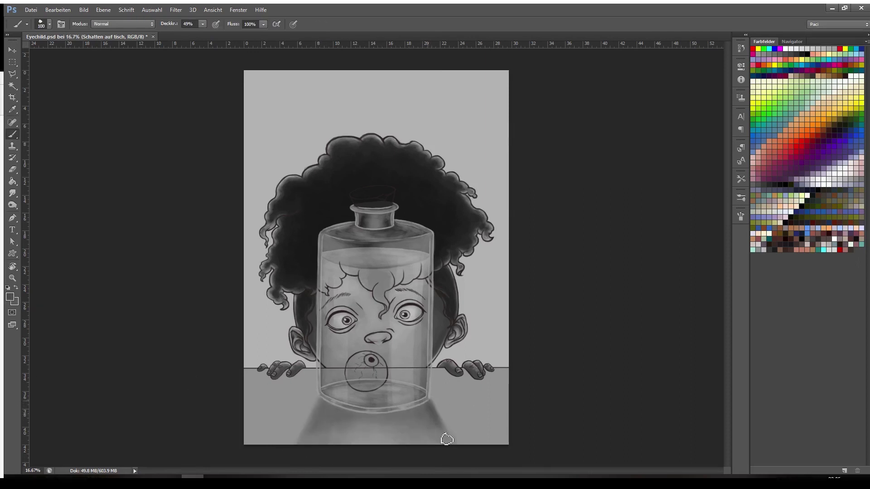
pyautogui.moveTo(443, 439)
pyautogui.mouseDown()
pyautogui.moveTo(310, 427)
pyautogui.moveTo(329, 419)
pyautogui.mouseUp()
pyautogui.hotkey('ctrl', 's')
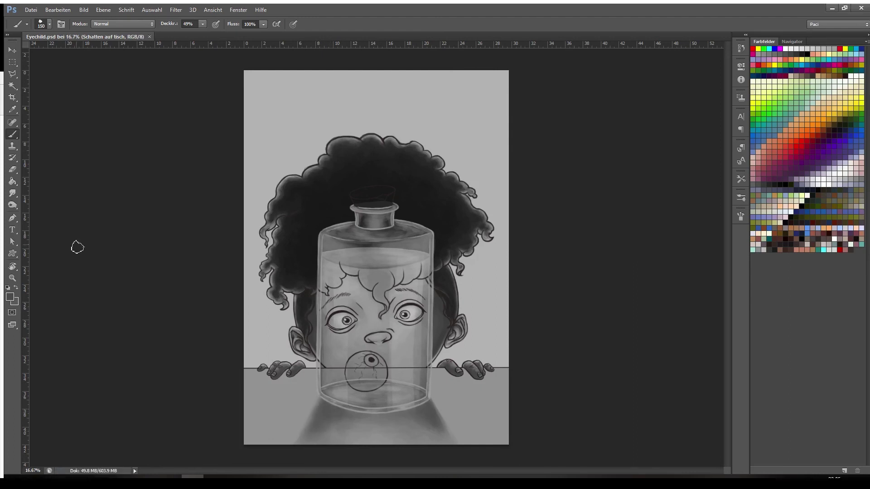
# Duplicate the table shadow layer, delete an unneeded layer, and switch to layer Shading glas
pyautogui.hotkey('ctrl', 'j')
pyautogui.click(758, 353)
pyautogui.click(759, 353)
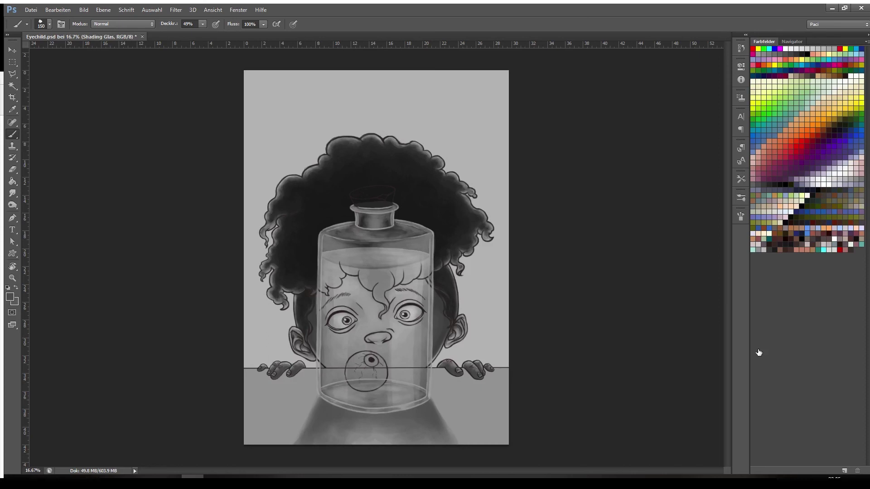
pyautogui.click(759, 353)
pyautogui.click(759, 352)
pyautogui.click(759, 353)
pyautogui.click(766, 359)
pyautogui.press('Delete')
pyautogui.click(798, 337)
# Blend sampled grey tones over the bottle's neck and shoulders on layer Shading glas with a 70 px brush at 49% opacity
pyautogui.hotkey('ctrl', '+')
pyautogui.hotkey('ctrl', '+')
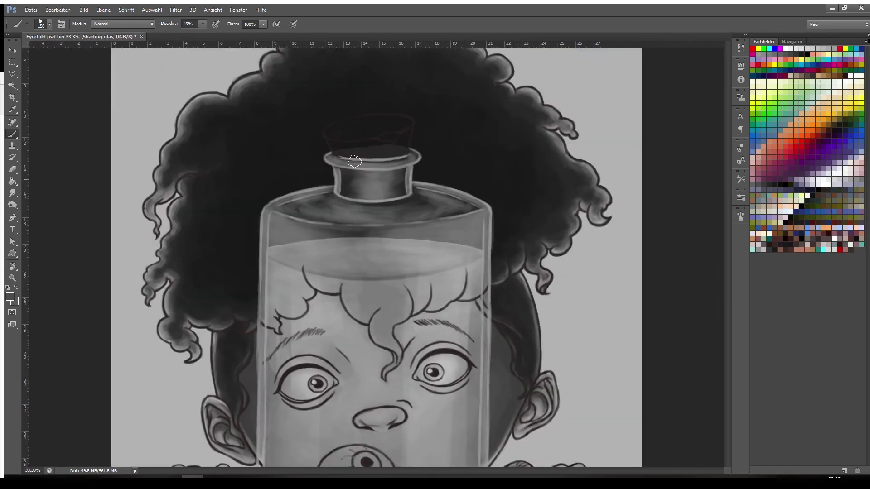
pyautogui.press('[')
pyautogui.press('[')
pyautogui.press('[')
pyautogui.press('[')
pyautogui.press('[')
pyautogui.keyDown('alt'); pyautogui.click(377, 188); pyautogui.keyUp('alt')
pyautogui.moveTo(394, 176); pyautogui.dragTo(395, 193)
pyautogui.keyDown('alt'); pyautogui.click(340, 217); pyautogui.keyUp('alt')
pyautogui.moveTo(358, 219)
pyautogui.mouseDown()
pyautogui.moveTo(301, 215)
pyautogui.moveTo(471, 212)
pyautogui.moveTo(398, 218)
pyautogui.mouseUp()
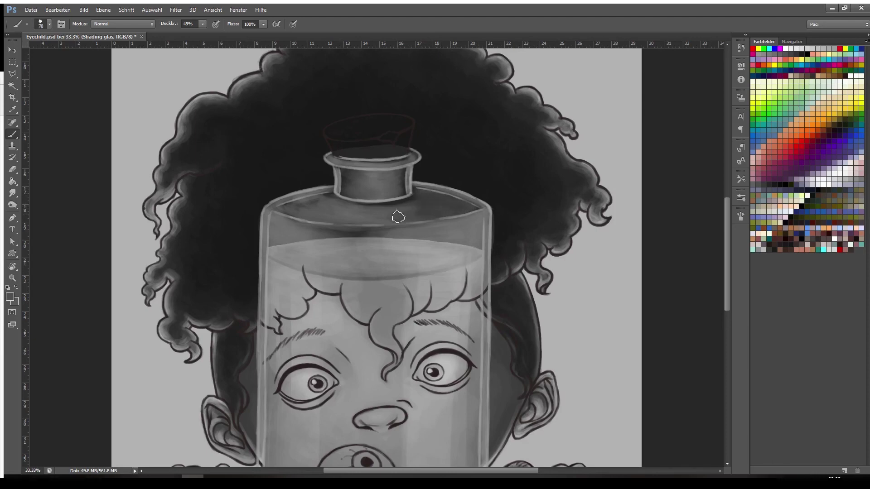
pyautogui.moveTo(291, 214)
pyautogui.mouseDown()
pyautogui.moveTo(311, 203)
pyautogui.moveTo(400, 213)
pyautogui.mouseUp()
# Fade the new grey on the neck's sides and the shoulders with the eraser at 32% opacity, 70 to 125 px
pyautogui.press('[')
pyautogui.press('e')
pyautogui.moveTo(347, 191); pyautogui.dragTo(407, 185)
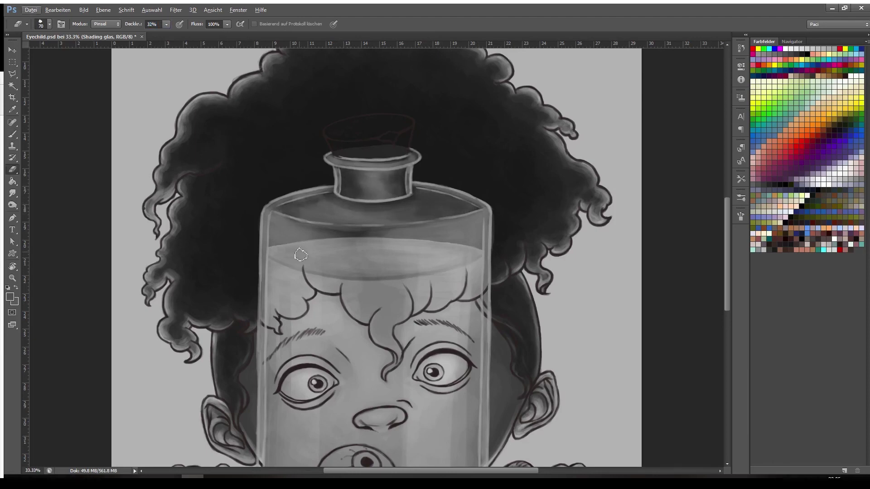
pyautogui.press('b')
pyautogui.keyDown('alt'); pyautogui.click(312, 190); pyautogui.keyUp('alt')
pyautogui.press('e')
pyautogui.moveTo(325, 199)
pyautogui.mouseDown()
pyautogui.moveTo(292, 210)
pyautogui.moveTo(338, 204)
pyautogui.mouseUp()
pyautogui.press(']')
pyautogui.moveTo(446, 201)
pyautogui.mouseDown()
pyautogui.moveTo(468, 207)
pyautogui.moveTo(439, 199)
pyautogui.mouseUp()
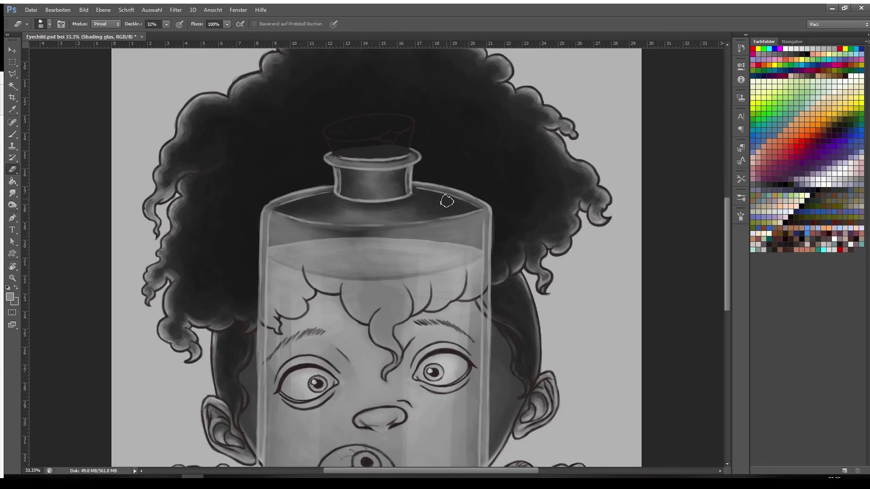
pyautogui.press(']')
pyautogui.press(']')
pyautogui.press(']')
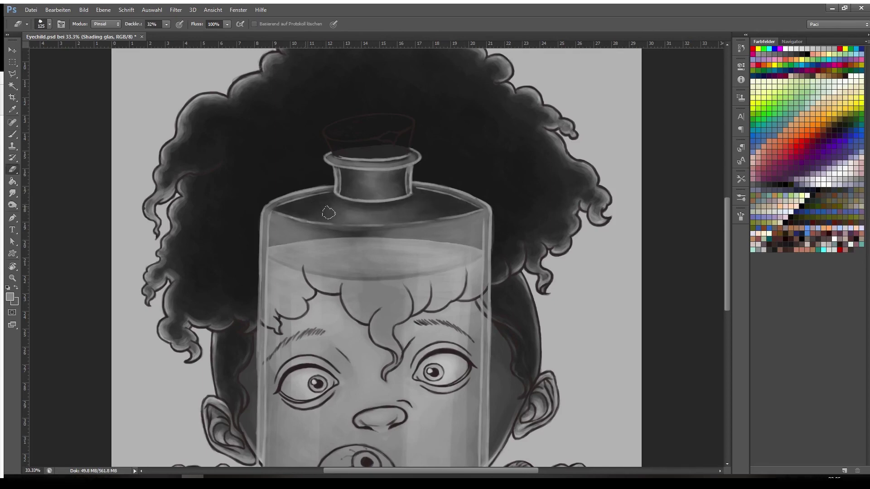
# Refine the dark and light transitions on both sides of the bottle's shoulders with small brush touches
pyautogui.press('b')
pyautogui.moveTo(415, 209)
pyautogui.mouseDown()
pyautogui.moveTo(445, 215)
pyautogui.moveTo(413, 212)
pyautogui.mouseUp()
pyautogui.press('e')
pyautogui.press('b')
pyautogui.moveTo(323, 209)
pyautogui.mouseDown()
pyautogui.moveTo(295, 212)
pyautogui.moveTo(319, 211)
pyautogui.mouseUp()
pyautogui.moveTo(422, 205)
pyautogui.mouseDown()
pyautogui.moveTo(457, 210)
pyautogui.moveTo(423, 209)
pyautogui.mouseUp()
pyautogui.press('e')
pyautogui.press('b')
# Sample the light tone of the bottle's lip and soften the shading across the upper neck with a smaller eraser
pyautogui.keyDown('alt'); pyautogui.click(352, 159); pyautogui.keyUp('alt')
pyautogui.press('[')
pyautogui.press('[')
pyautogui.press('[')
pyautogui.press('[')
pyautogui.press('[')
pyautogui.press('e')
pyautogui.moveTo(345, 169); pyautogui.dragTo(402, 170)
pyautogui.press('b')
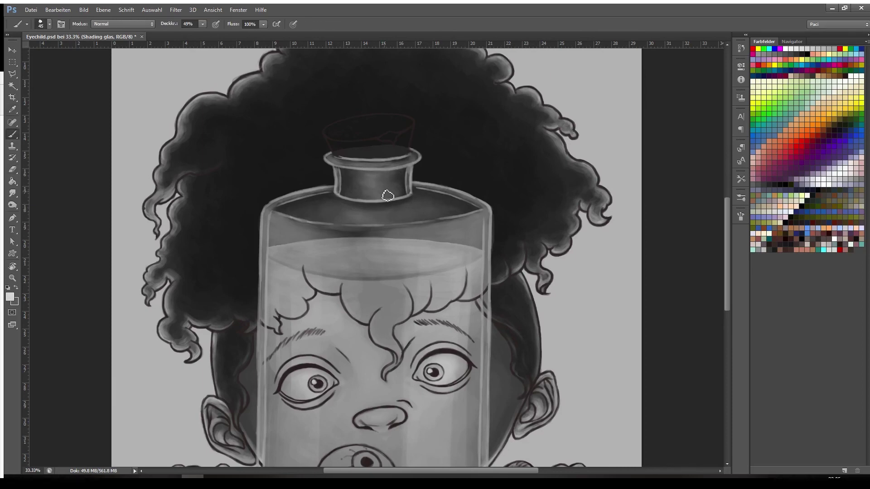
# Paint white highlights along the bottle's shoulder ridge with a 35 px brush at 49% opacity and save the file
pyautogui.press('[')
pyautogui.press('[')
pyautogui.press('[')
pyautogui.moveTo(325, 221); pyautogui.dragTo(434, 221)
pyautogui.moveTo(272, 210); pyautogui.dragTo(294, 224)
pyautogui.moveTo(382, 224); pyautogui.dragTo(477, 212)
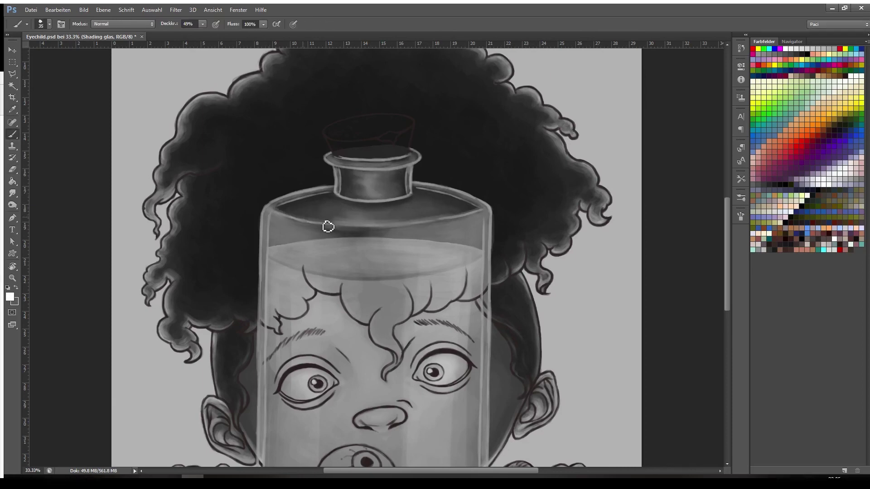
pyautogui.moveTo(304, 219)
pyautogui.mouseDown()
pyautogui.moveTo(362, 228)
pyautogui.moveTo(403, 214)
pyautogui.mouseUp()
pyautogui.press(']')
pyautogui.press(']')
pyautogui.hotkey('ctrl', '-')
pyautogui.hotkey('ctrl', '-')
pyautogui.hotkey('ctrl', '-')
pyautogui.hotkey('ctrl', 's')
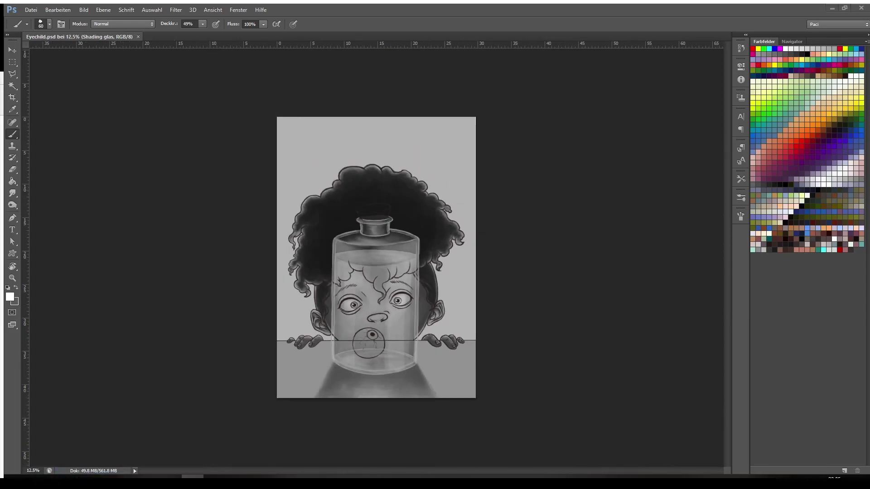